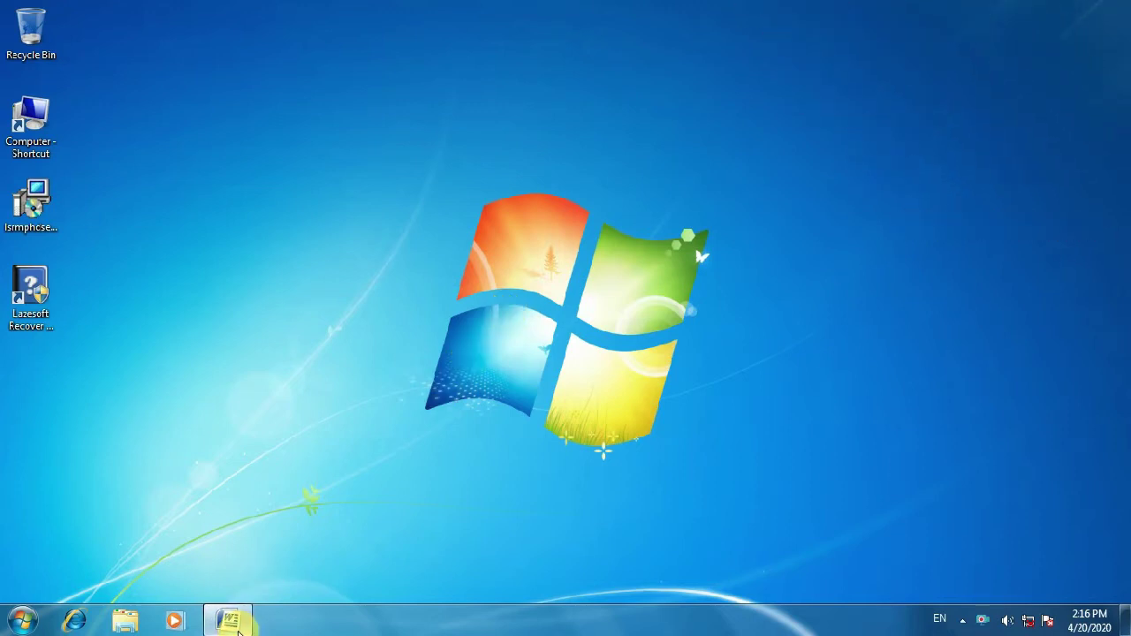
- Restore the Word document with the student table from the Windows 7 taskbar
click(231, 622)
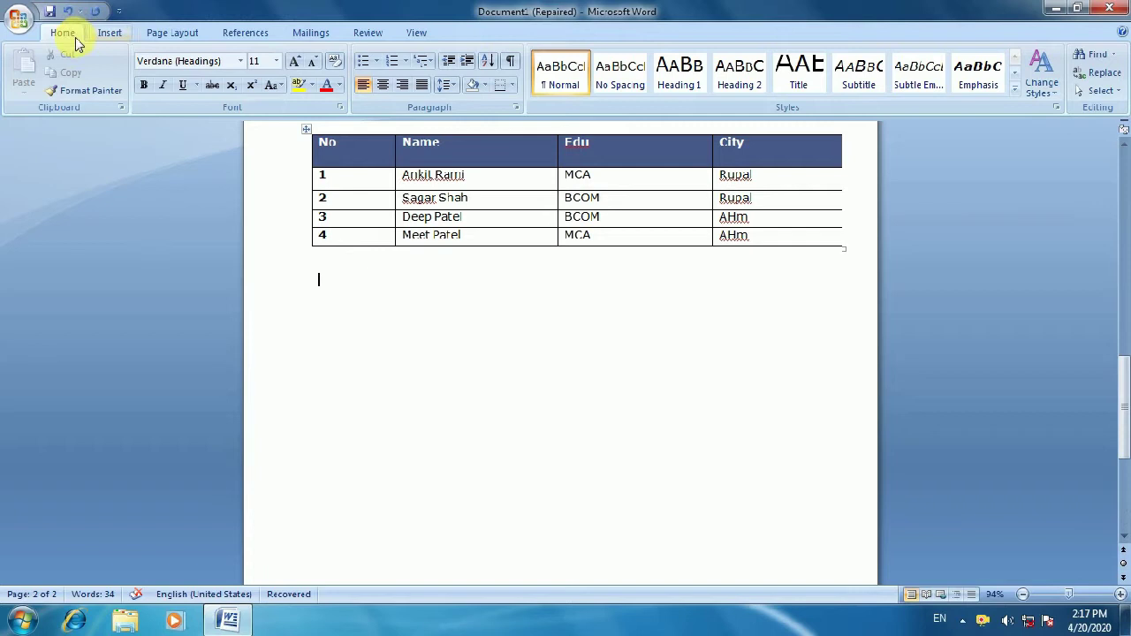
- Start inserting a picture from a file via the Insert tab's Picture command
click(110, 35)
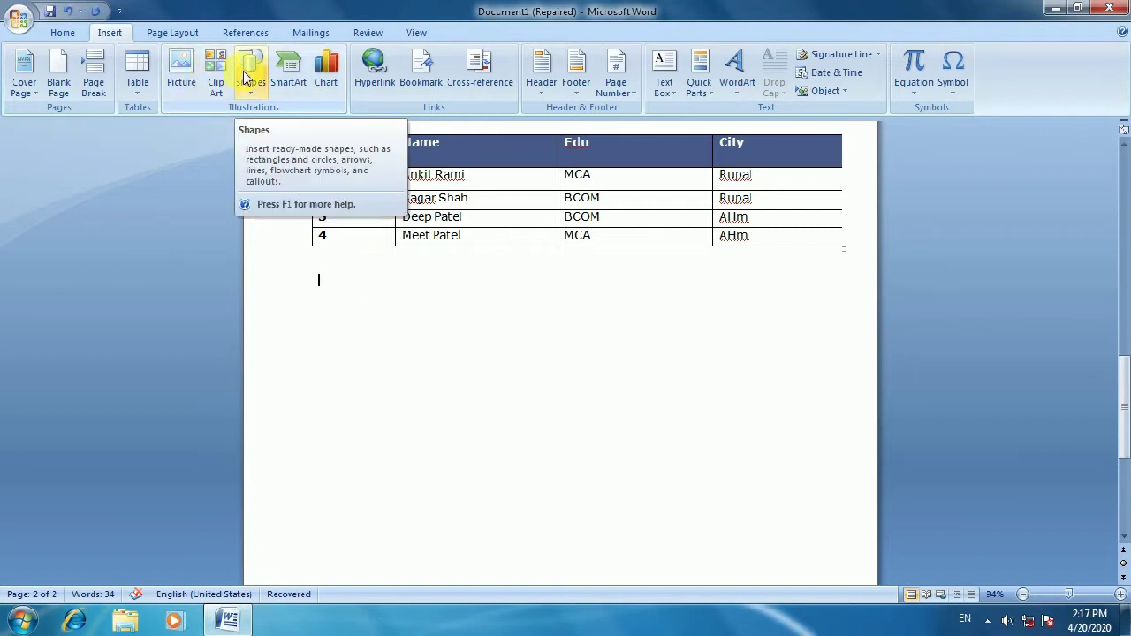
click(181, 83)
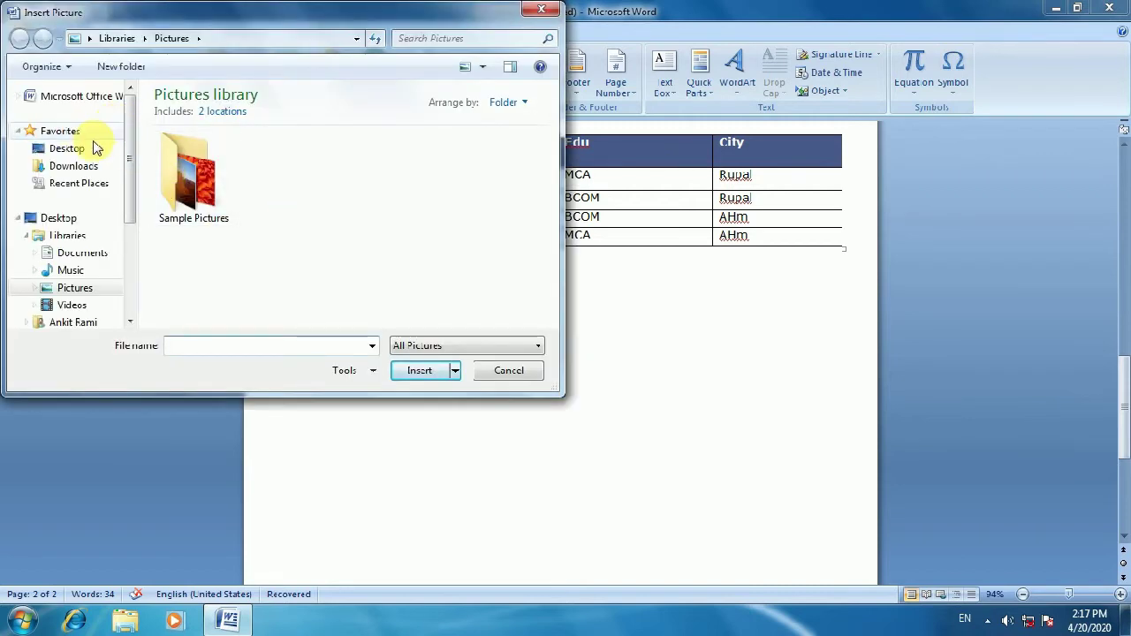
- Insert the Penguins photo from Pictures > Sample Pictures below the student table
click(84, 152)
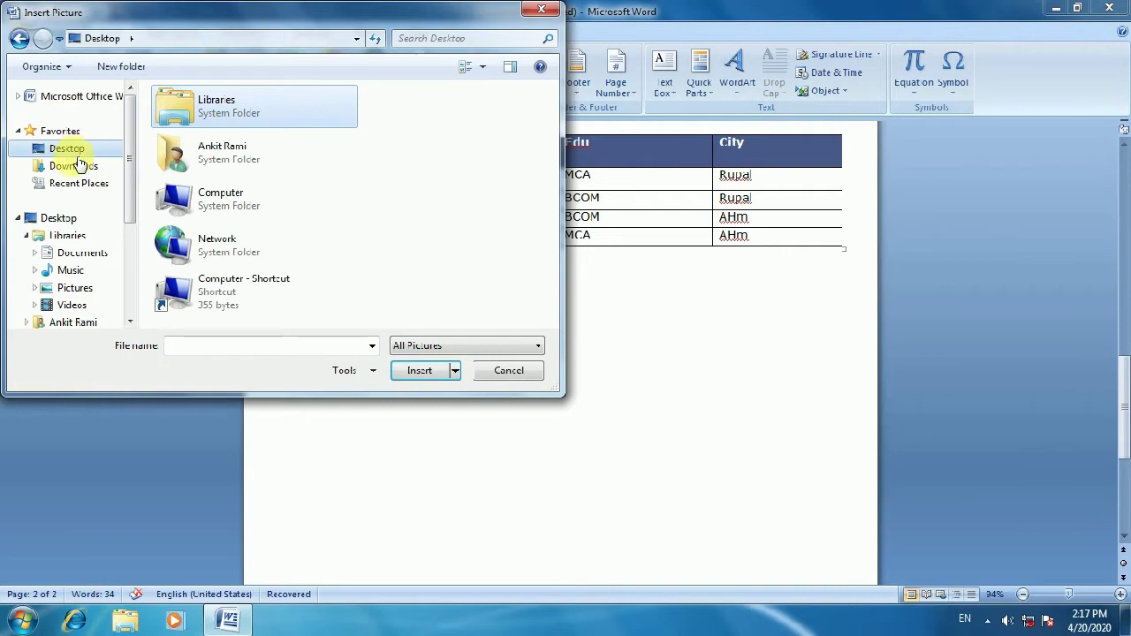
click(71, 255)
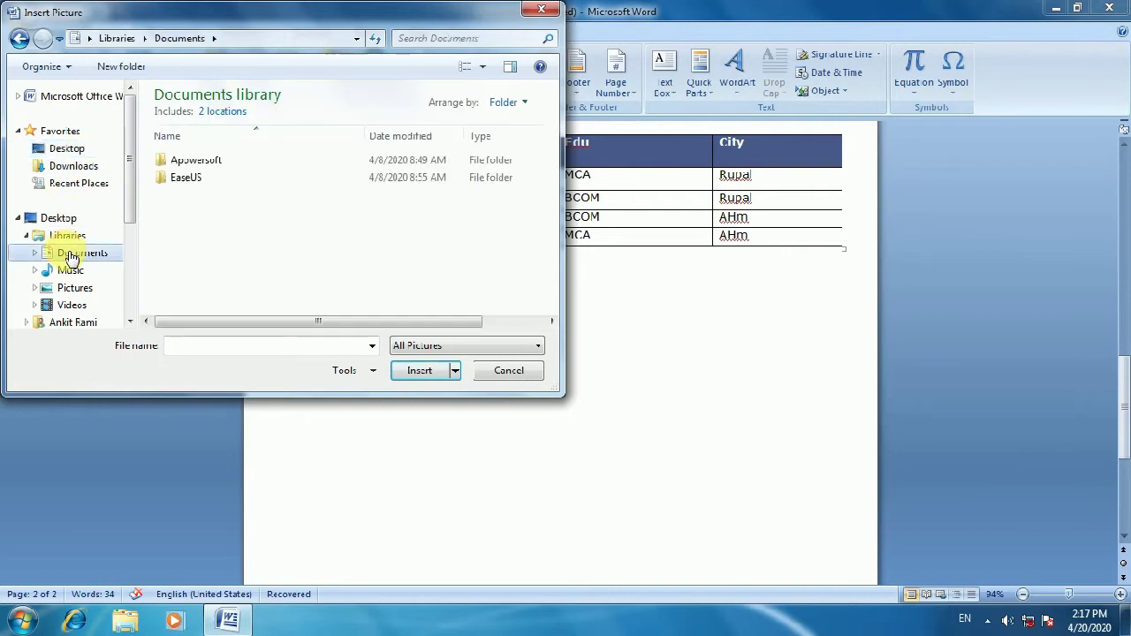
click(75, 288)
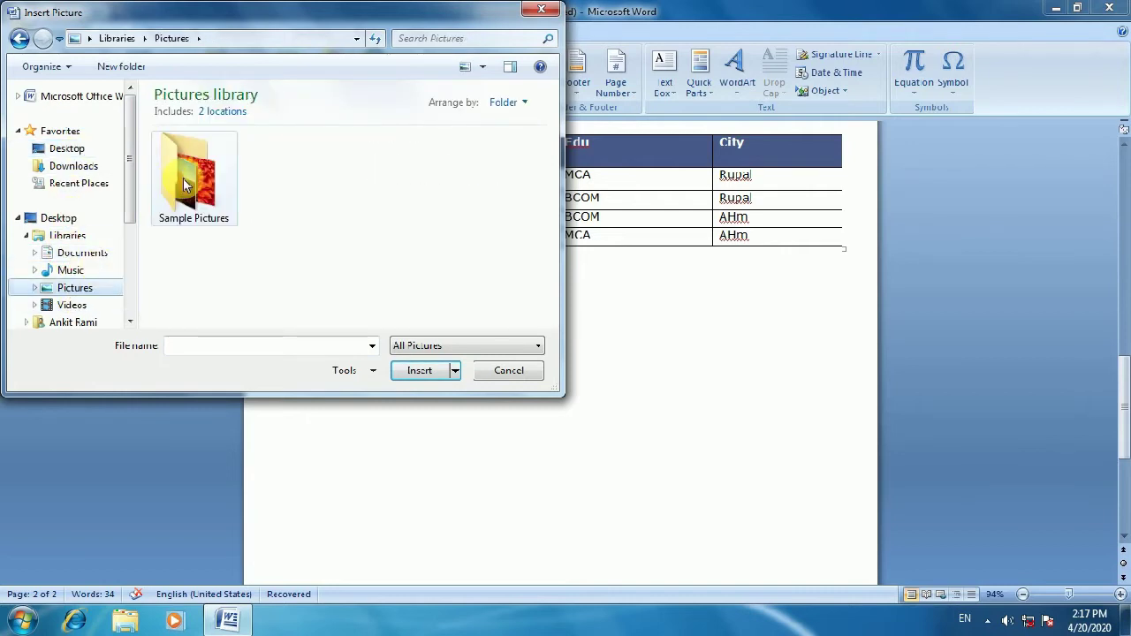
double_click(183, 177)
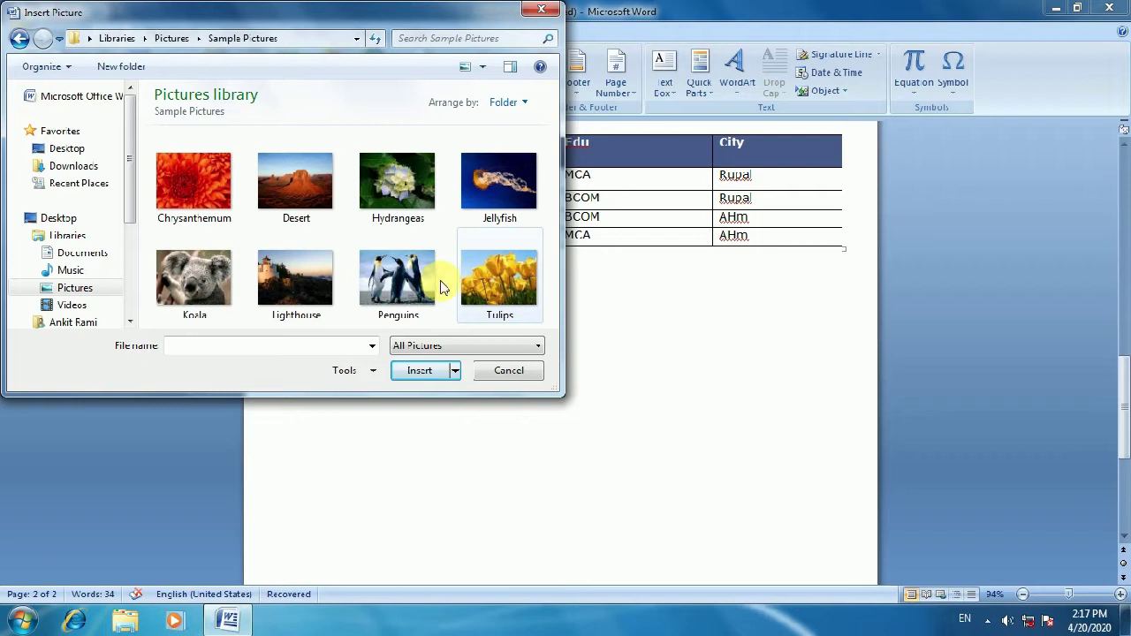
click(384, 293)
click(402, 371)
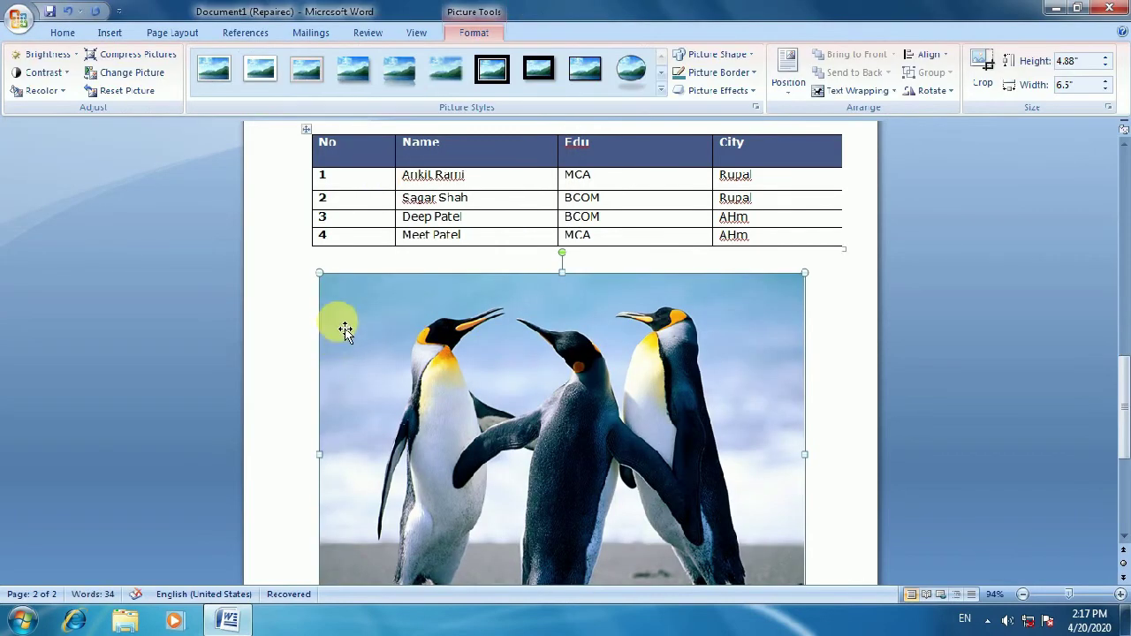
- Select the penguin picture and show its +40% to -40% brightness presets
click(342, 271)
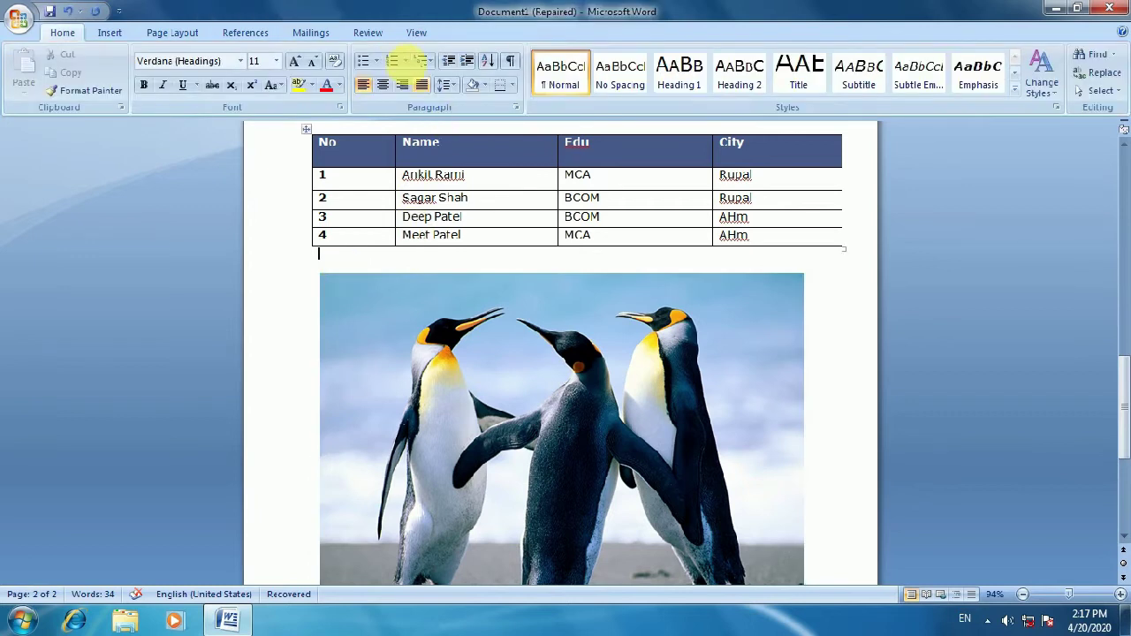
click(442, 340)
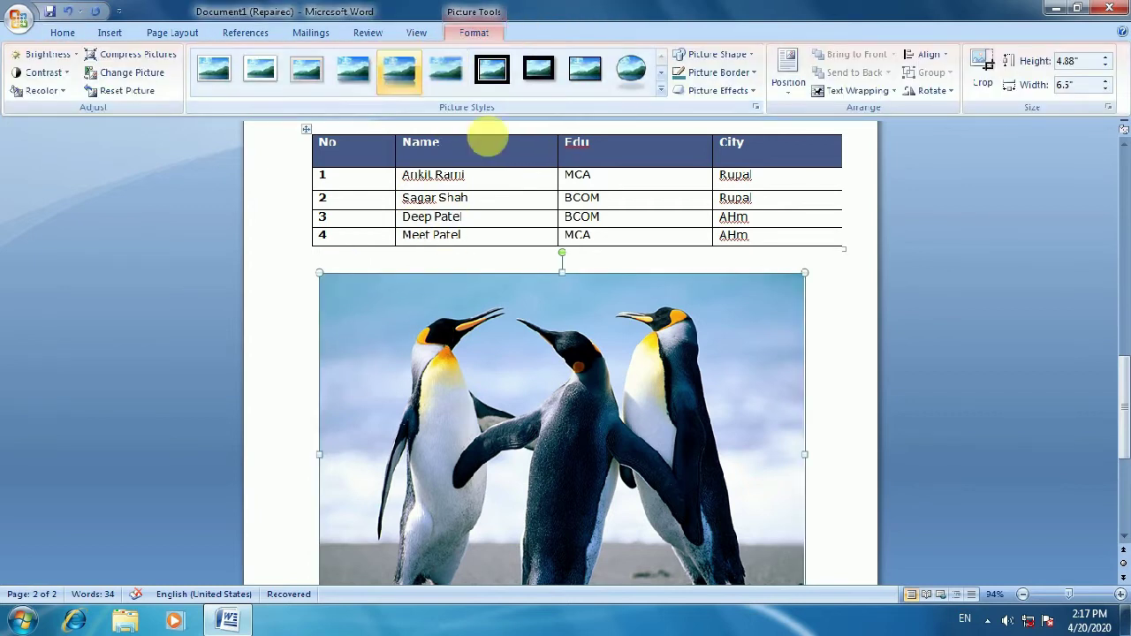
scroll(400, 304, down, 2)
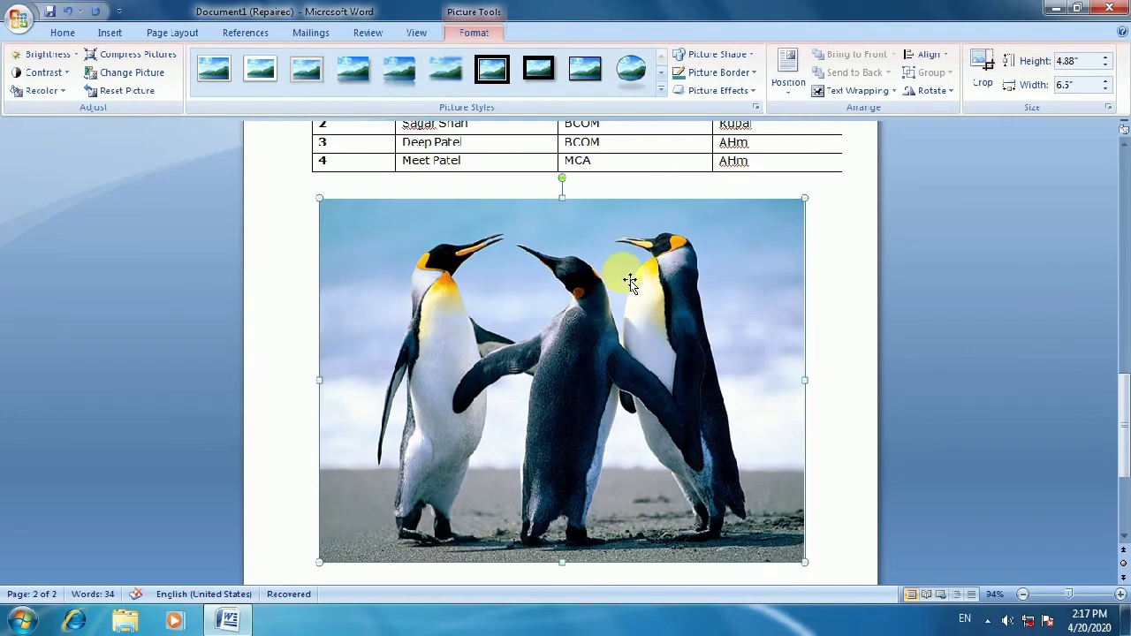
ctrl+scroll(632, 277, up, 1)
scroll(606, 265, up, 1)
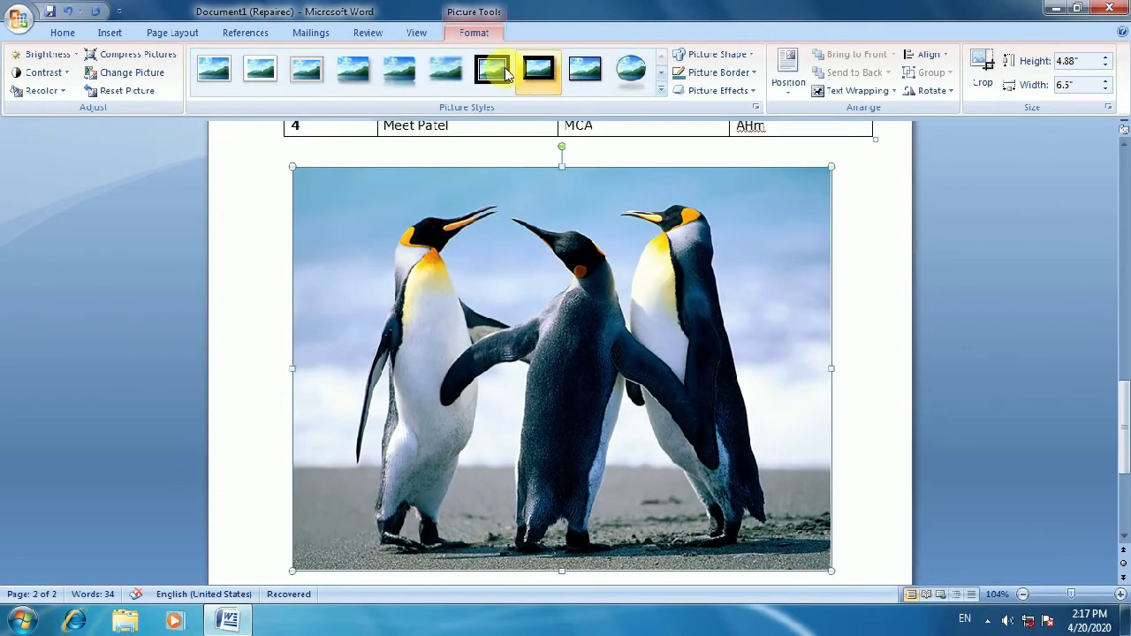
click(51, 54)
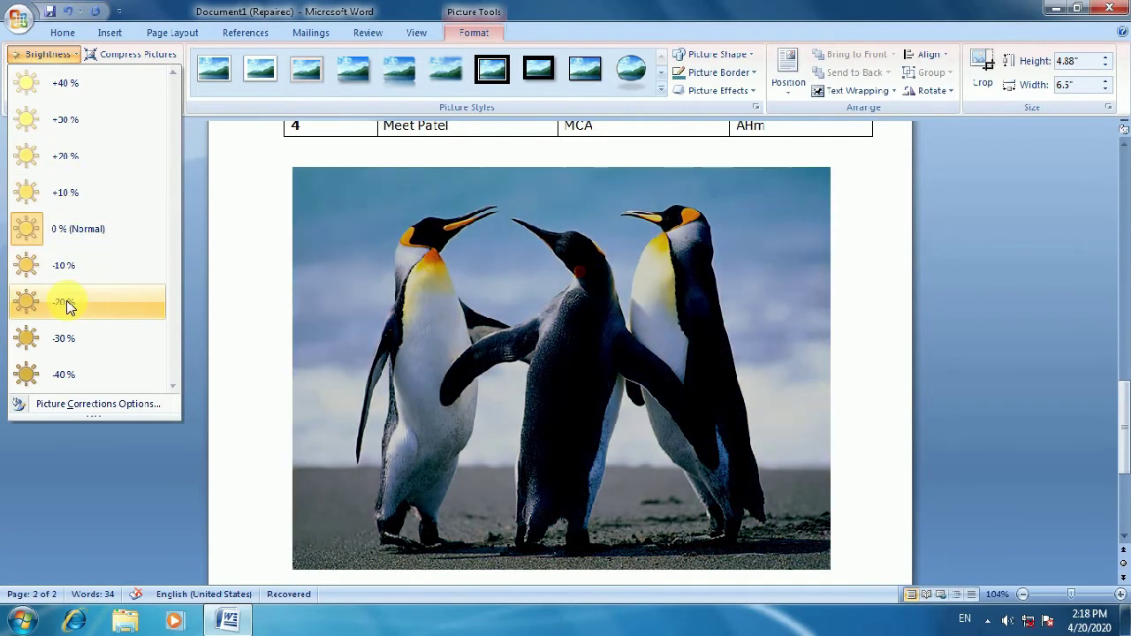
- View the Compress Pictures options without applying them, then show the contrast presets
click(196, 144)
click(115, 55)
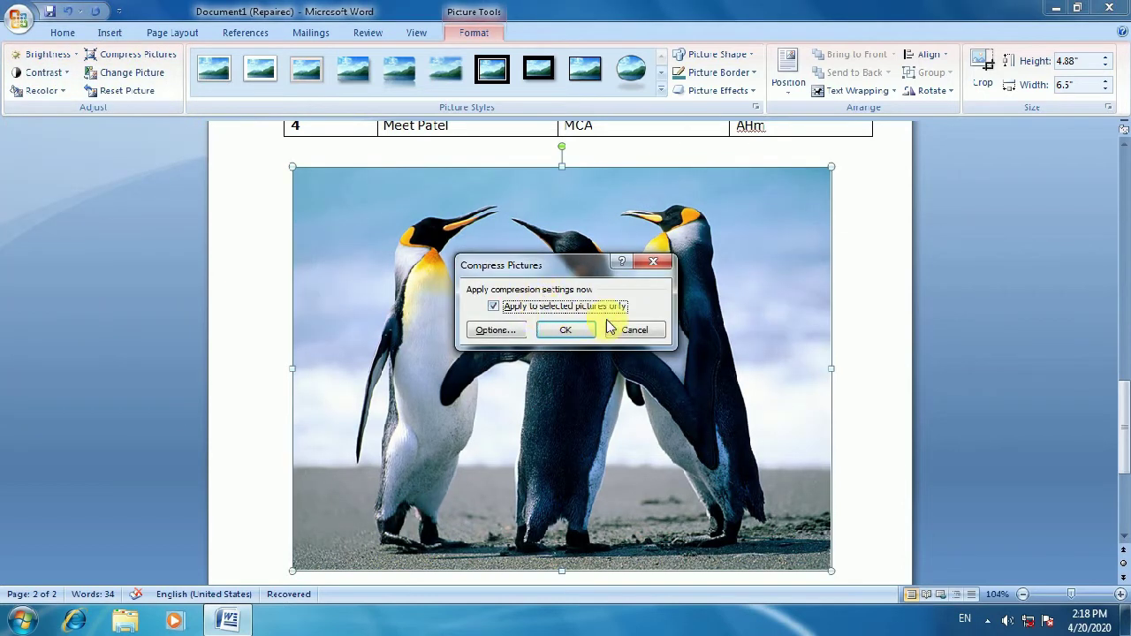
click(517, 329)
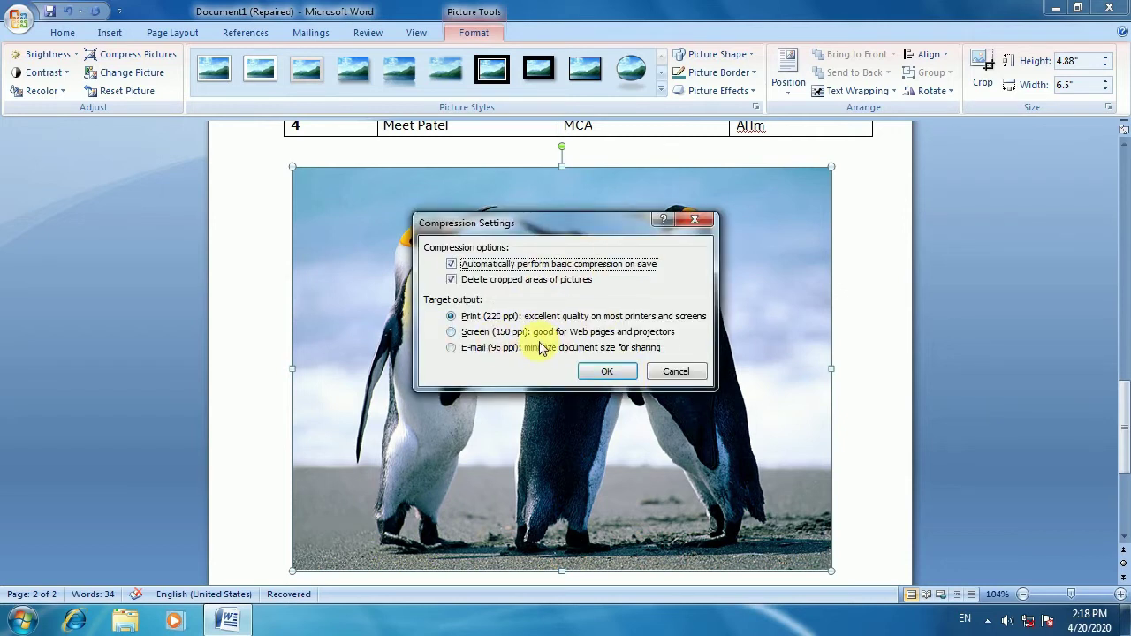
click(661, 372)
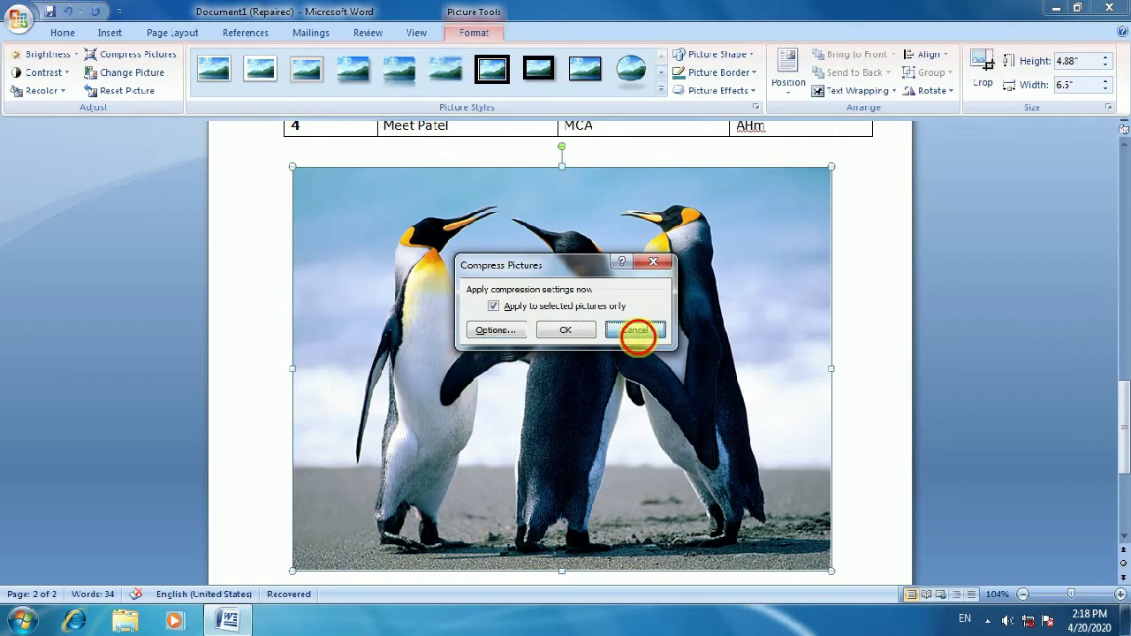
click(639, 333)
click(45, 73)
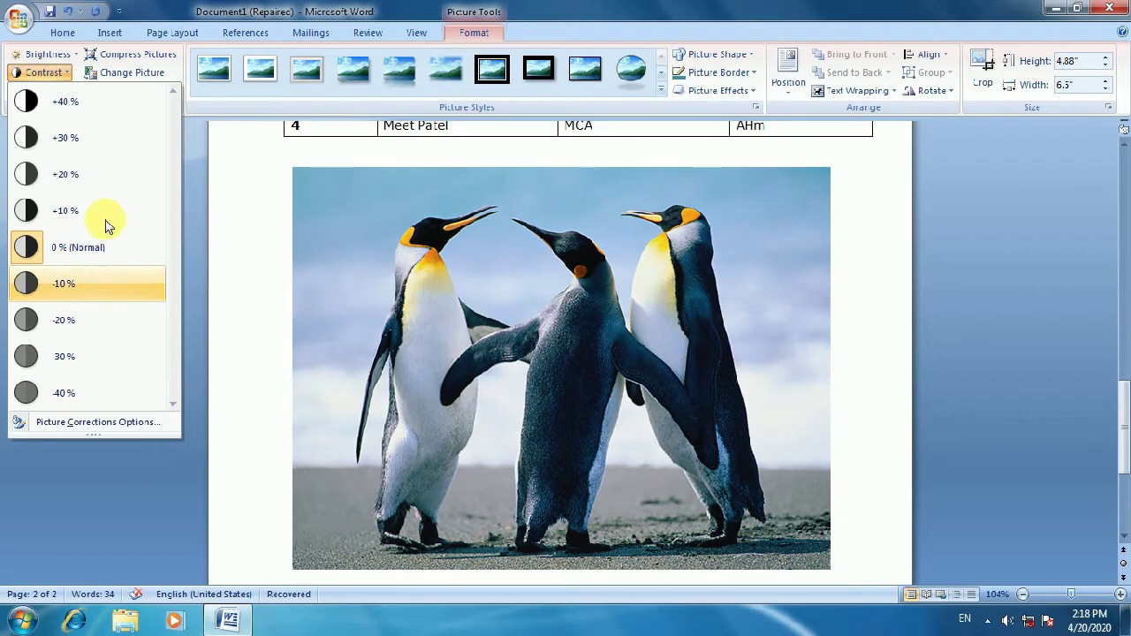
- Cancel Change Picture twice, leaving the penguins, and show the Recolor options
click(113, 76)
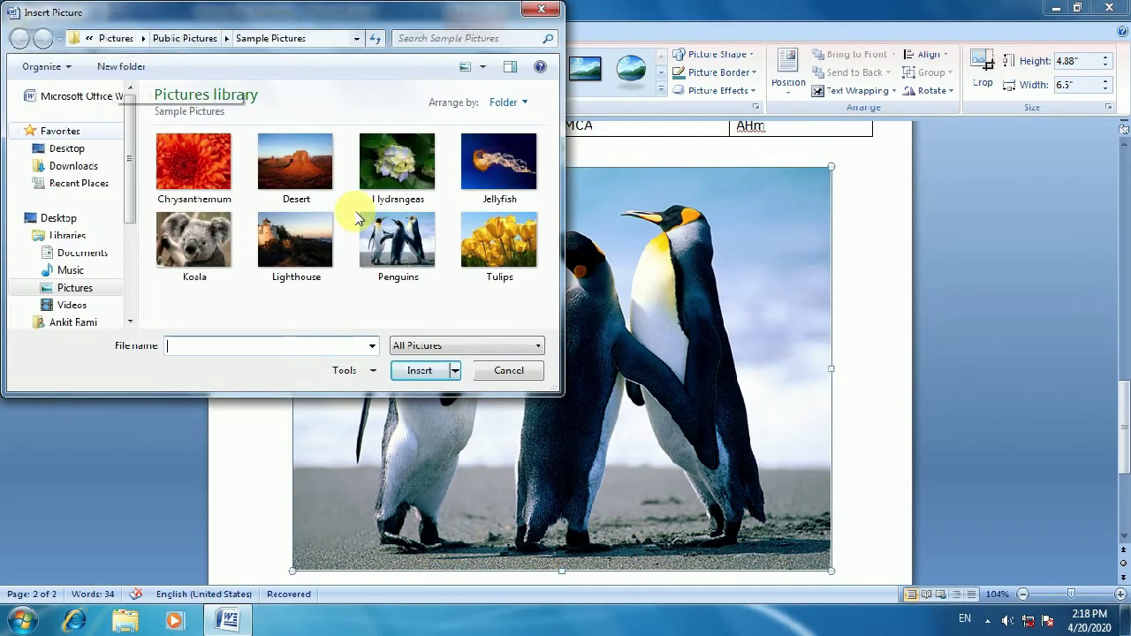
click(486, 369)
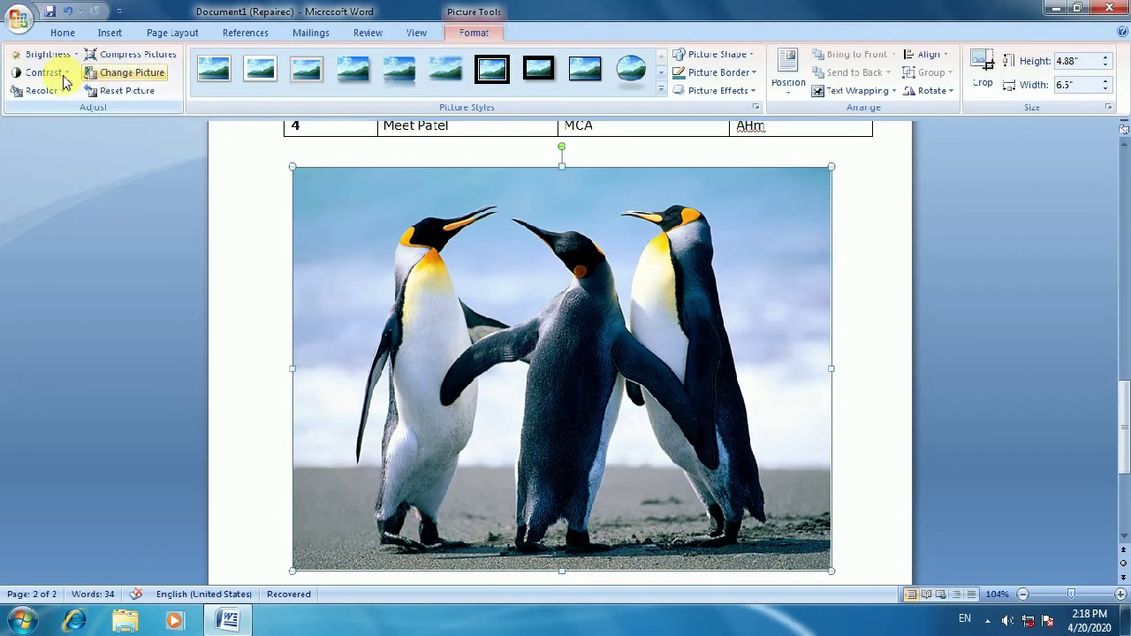
click(99, 72)
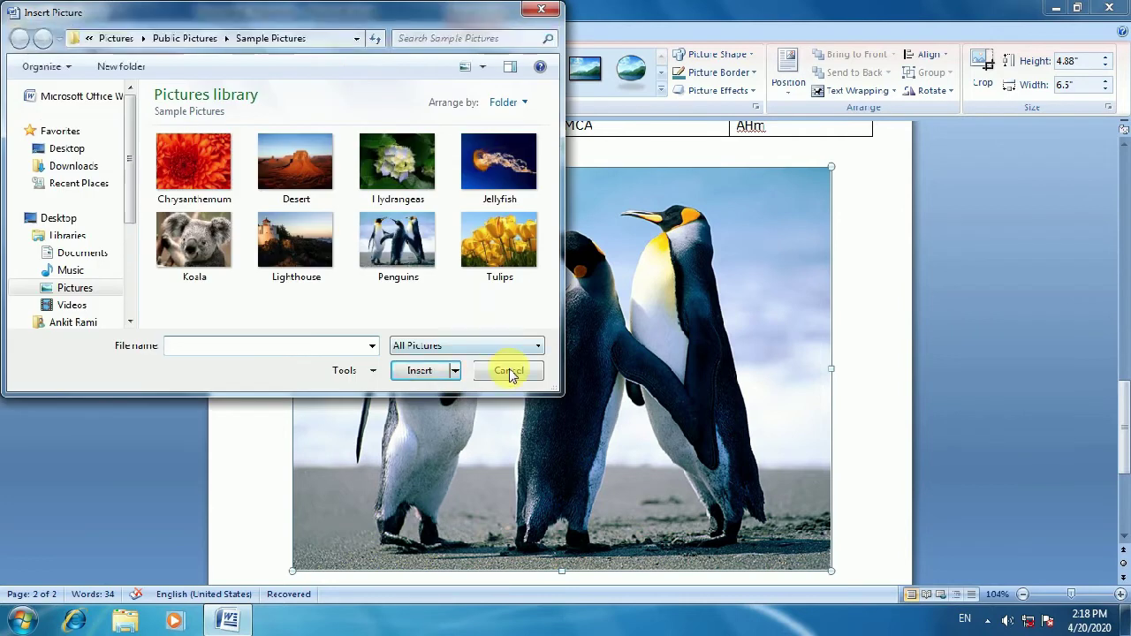
click(507, 371)
click(41, 91)
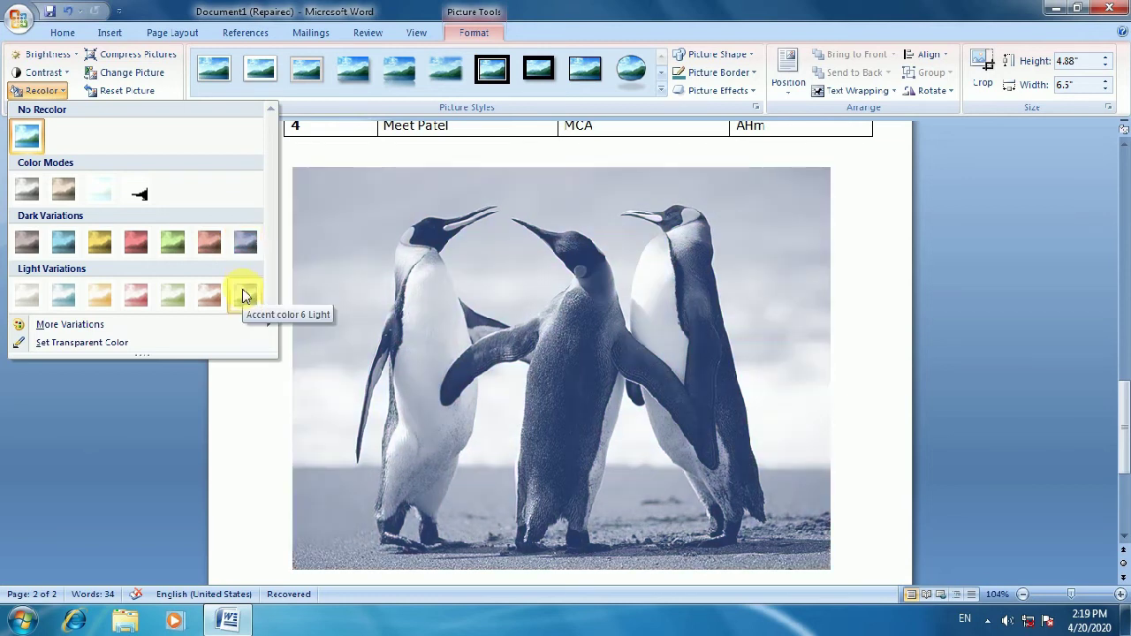
- Make the pale sky transparent with Set Transparent Color, then reset the picture
mouse_move(63, 332)
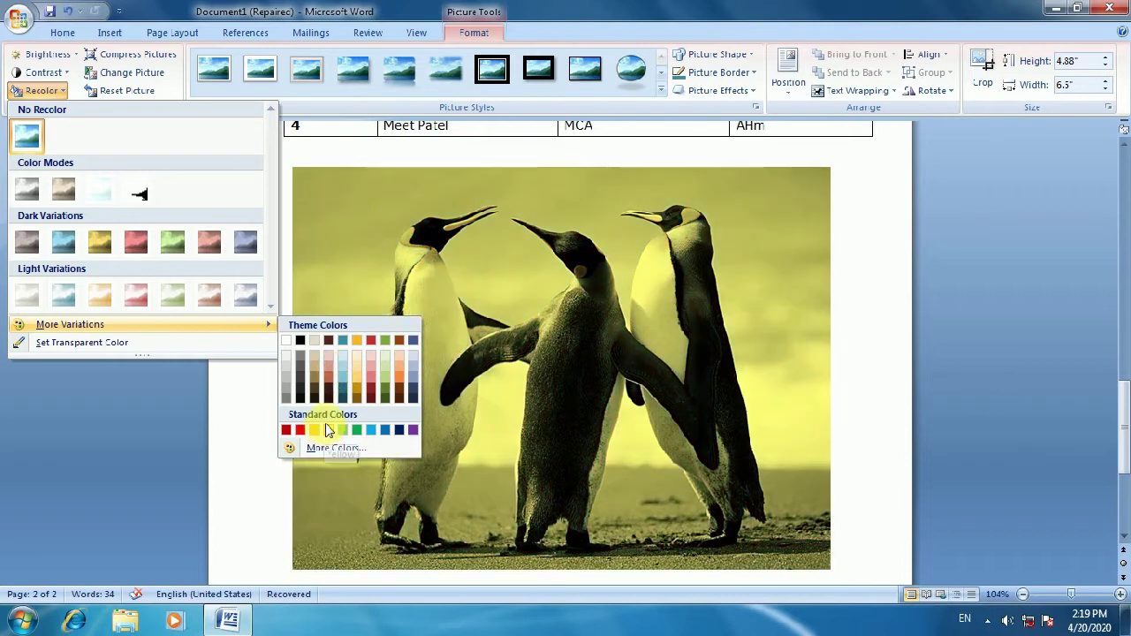
click(124, 344)
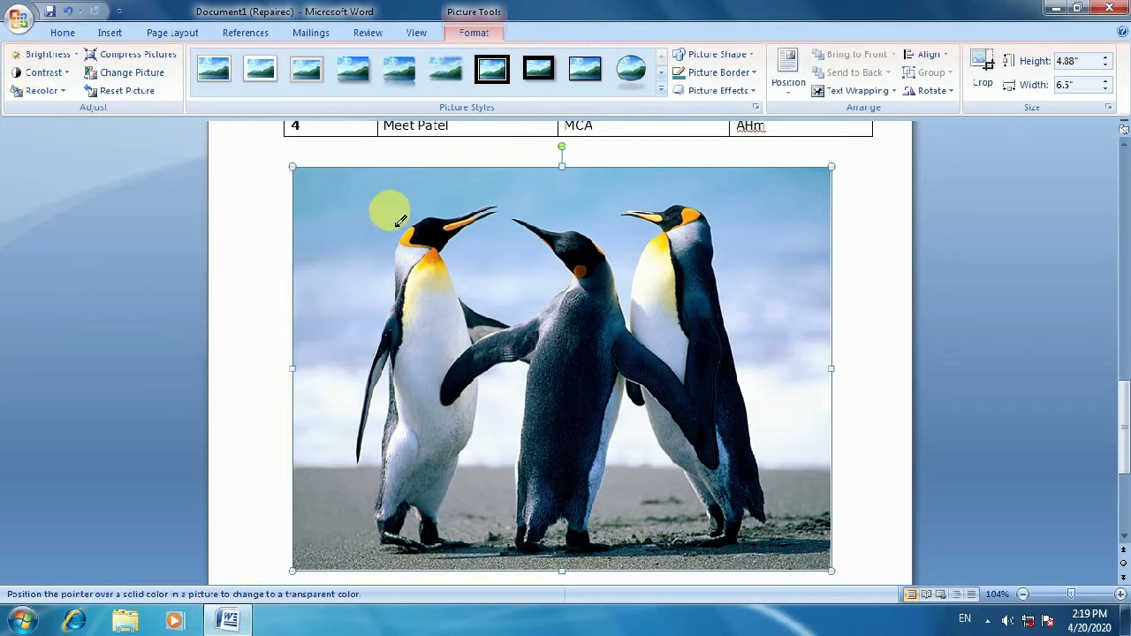
click(412, 216)
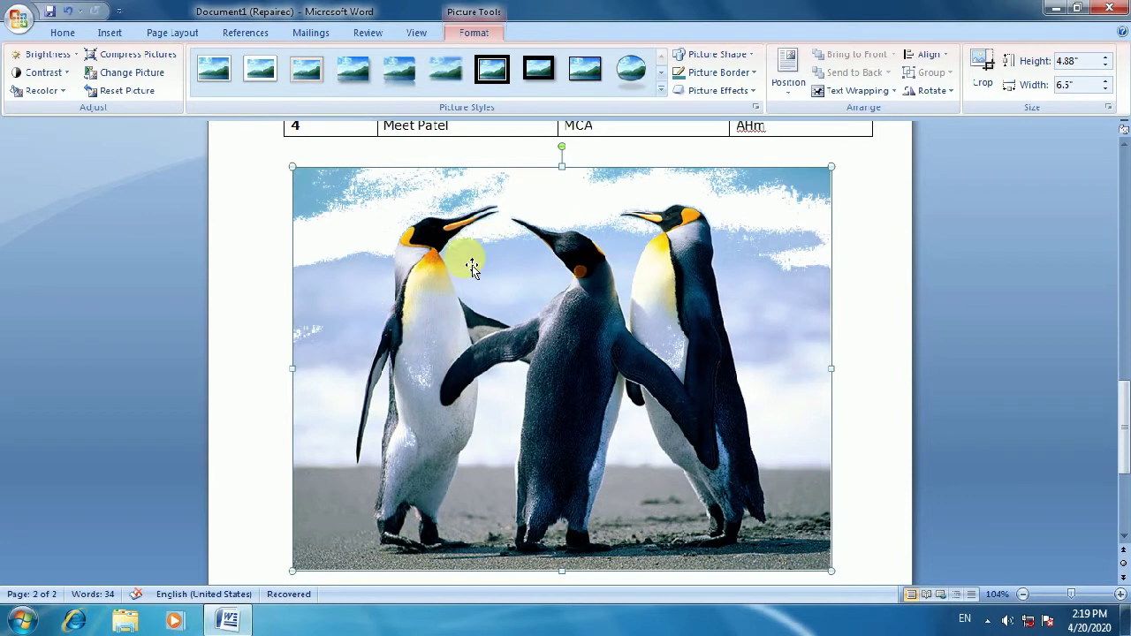
click(92, 97)
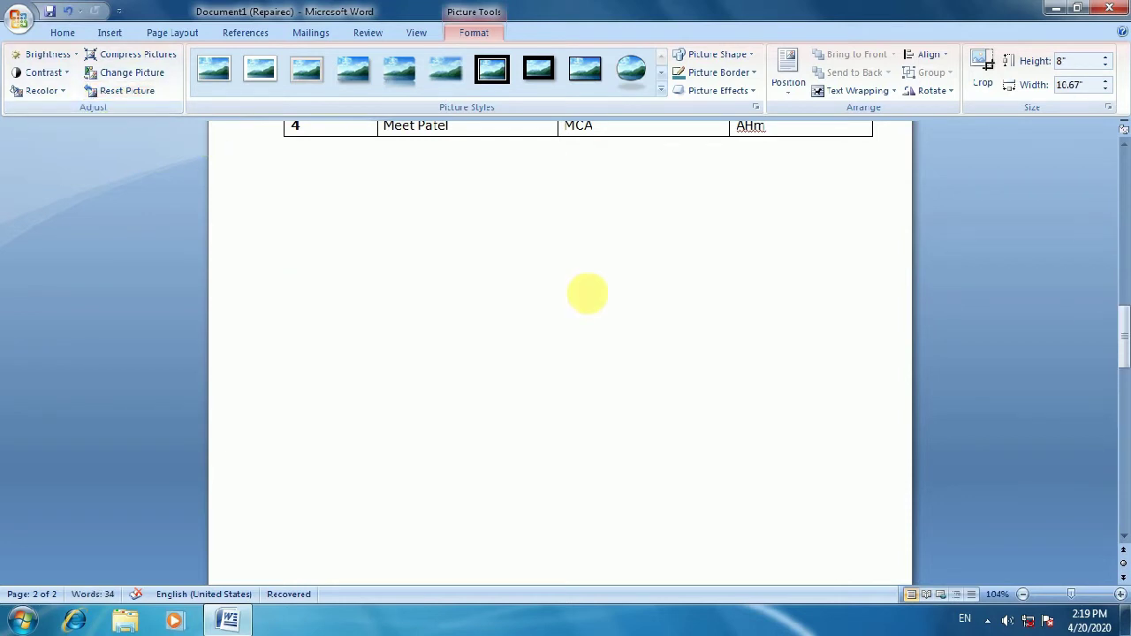
- Reselect the penguin picture and apply the first, plain white-frame picture style
scroll(584, 296, up, 3)
click(436, 344)
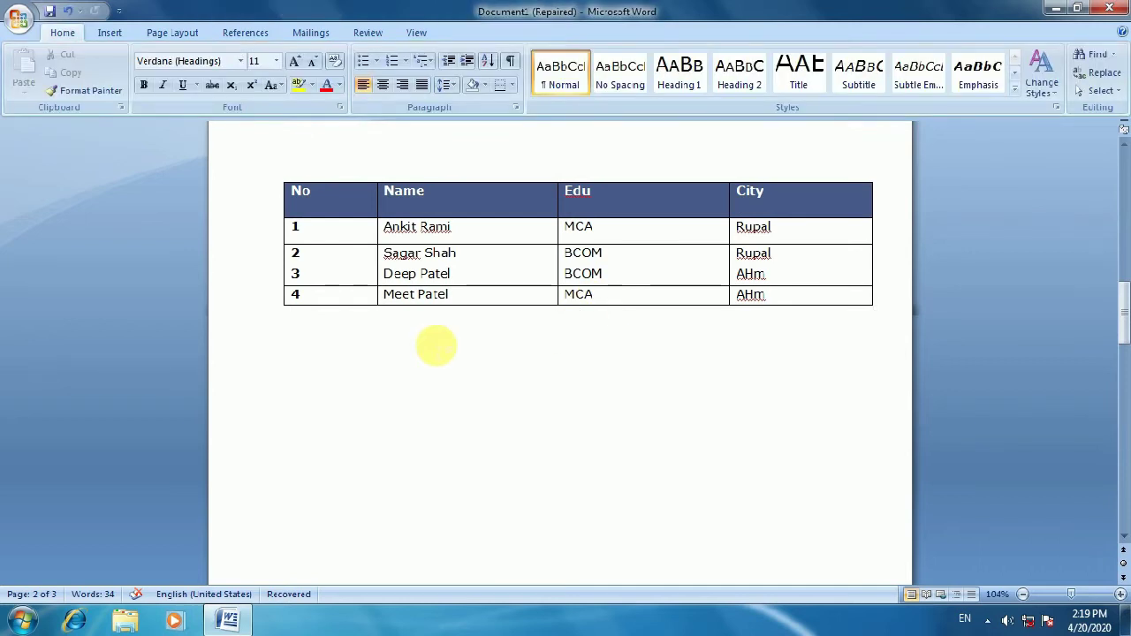
scroll(436, 345, down, 4)
click(446, 358)
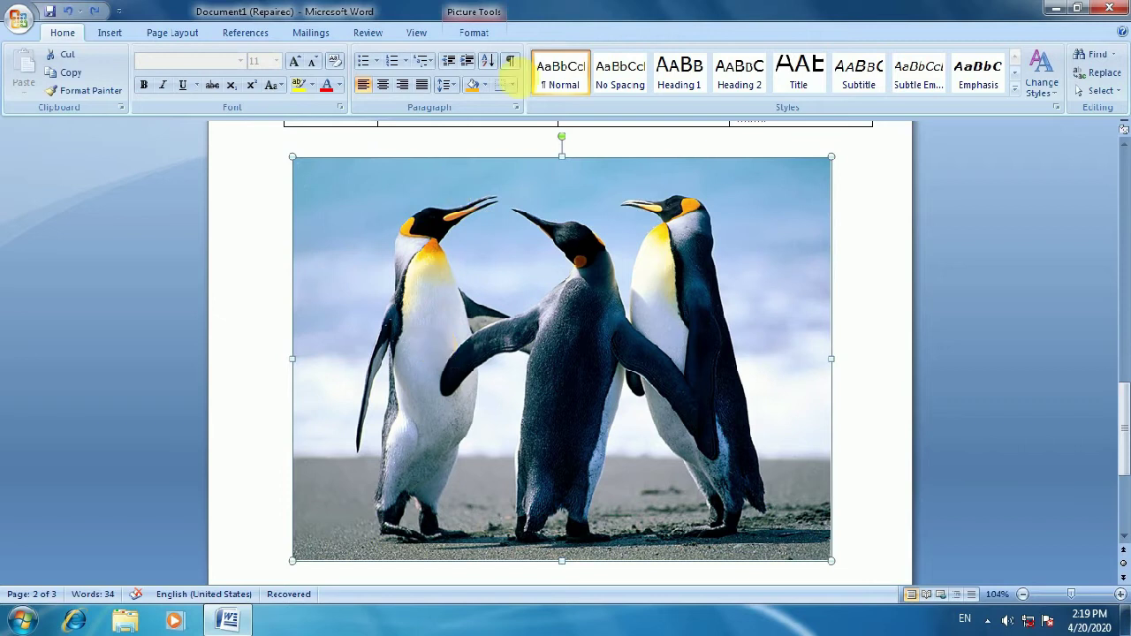
click(470, 33)
click(225, 72)
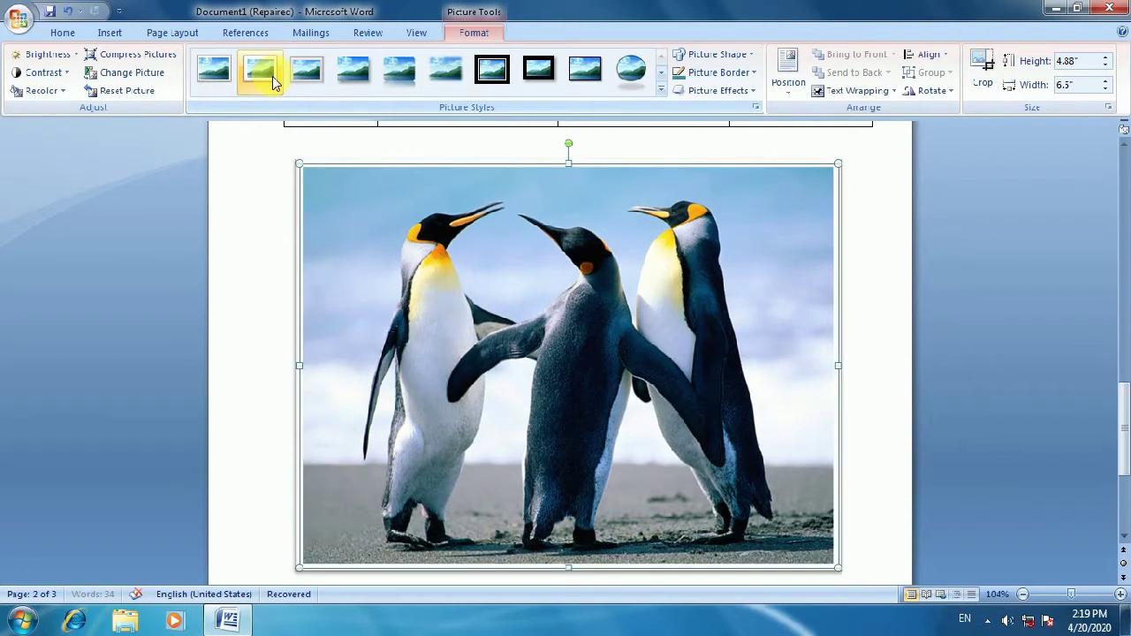
- Apply the rounded, dark-edged picture style with reflection and reselect the penguin picture
click(658, 94)
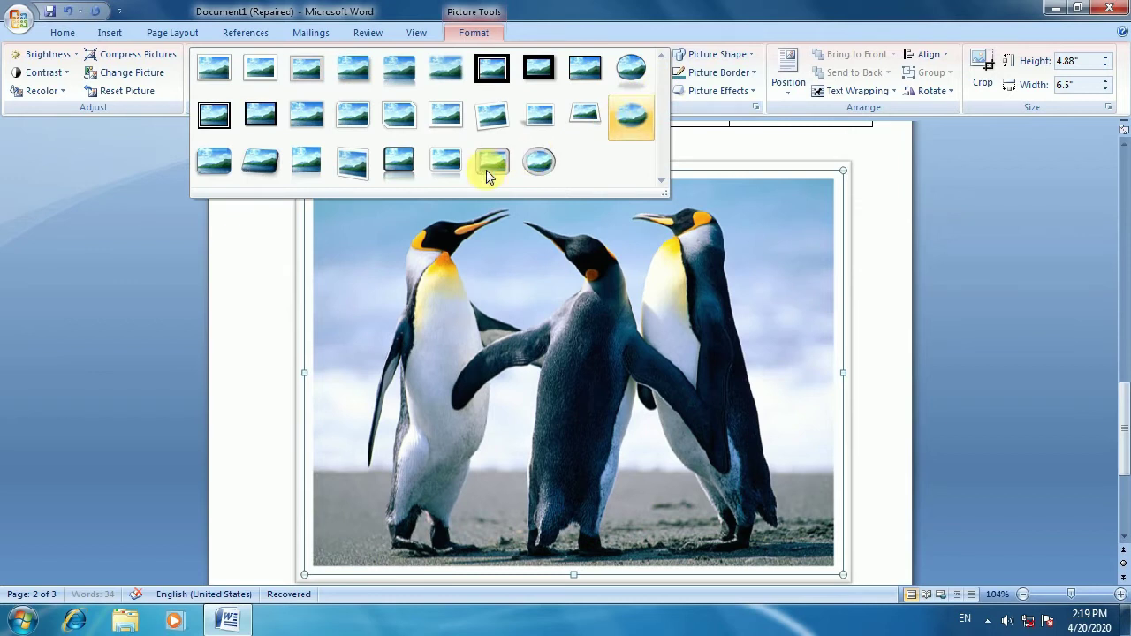
click(394, 165)
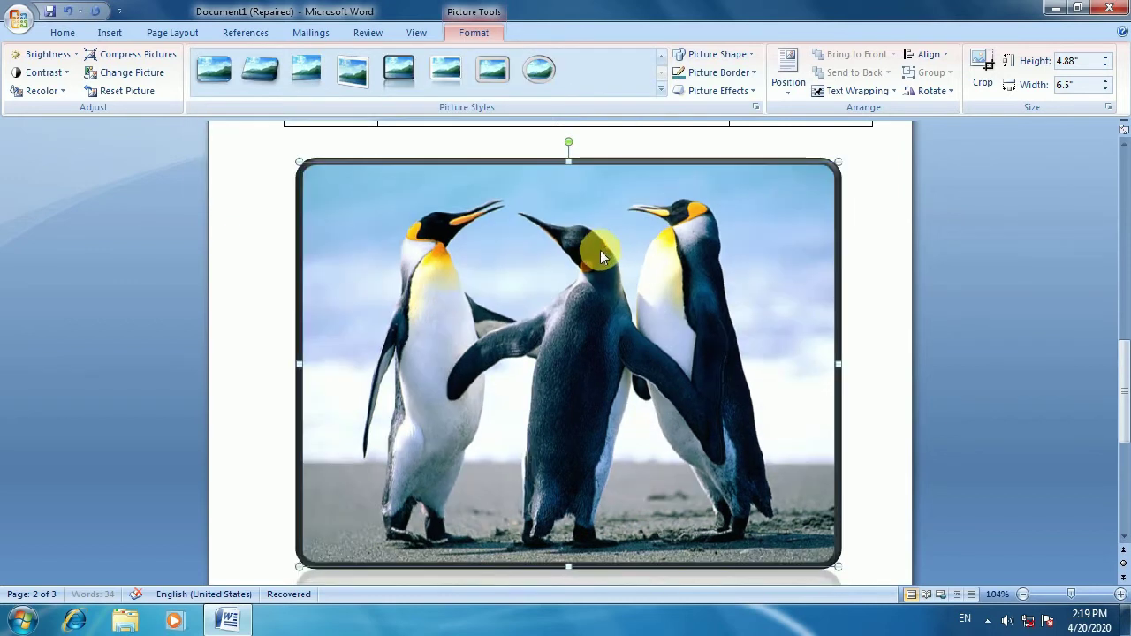
scroll(600, 250, down, 1)
scroll(654, 319, down, 4)
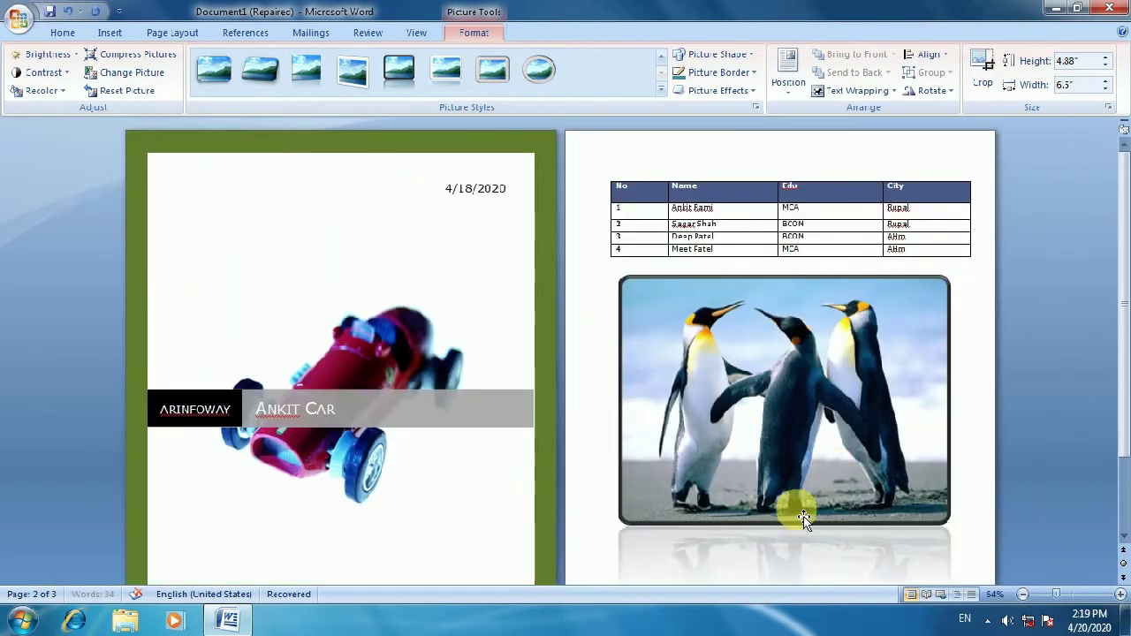
click(804, 520)
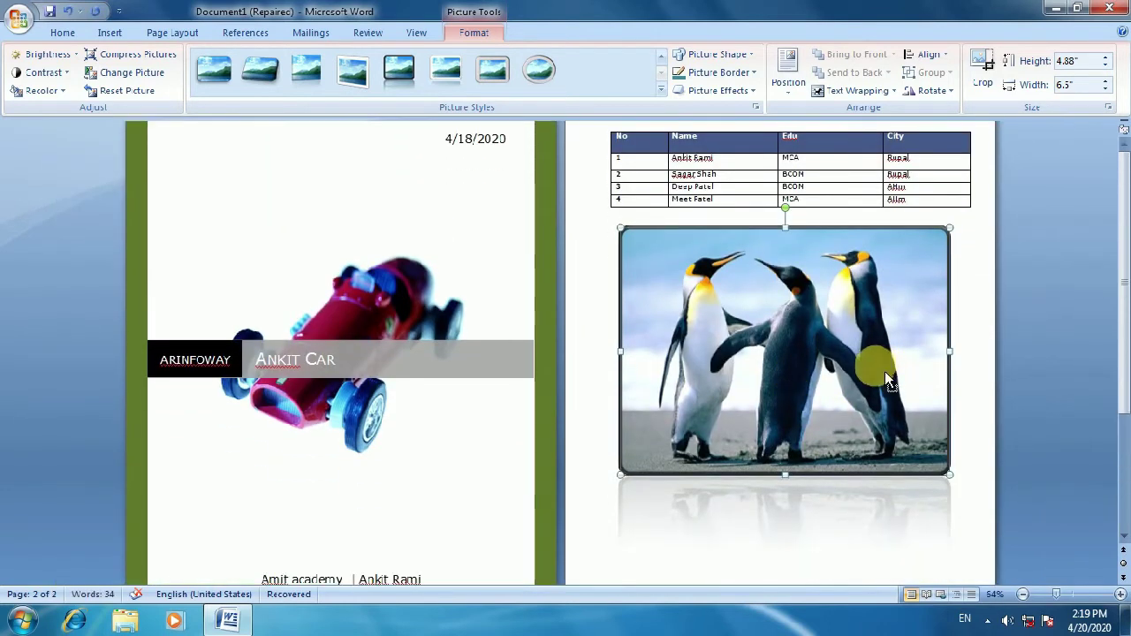
scroll(884, 369, up, 1)
scroll(866, 366, up, 2)
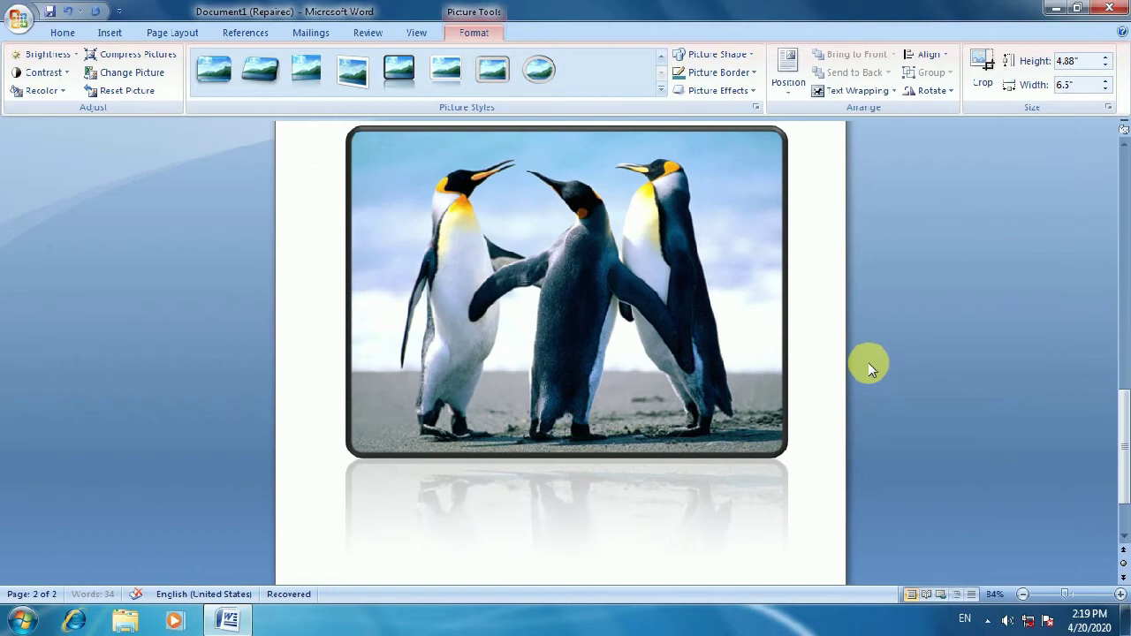
- Try several oval picture styles, settling on the framed oval with a light beveled frame
click(542, 81)
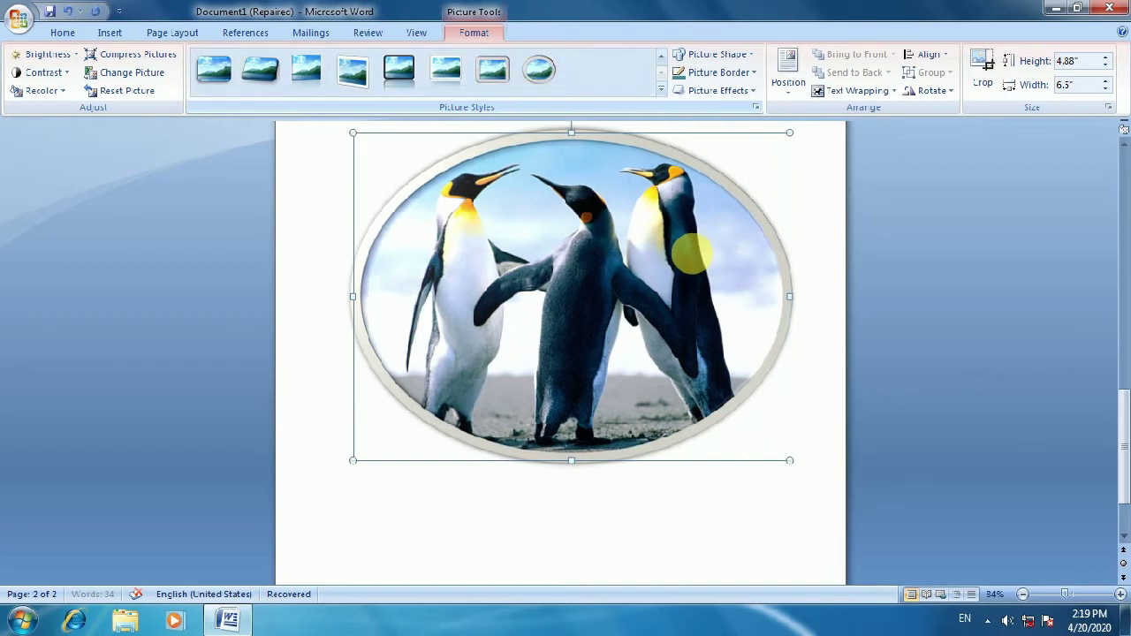
scroll(693, 255, up, 2)
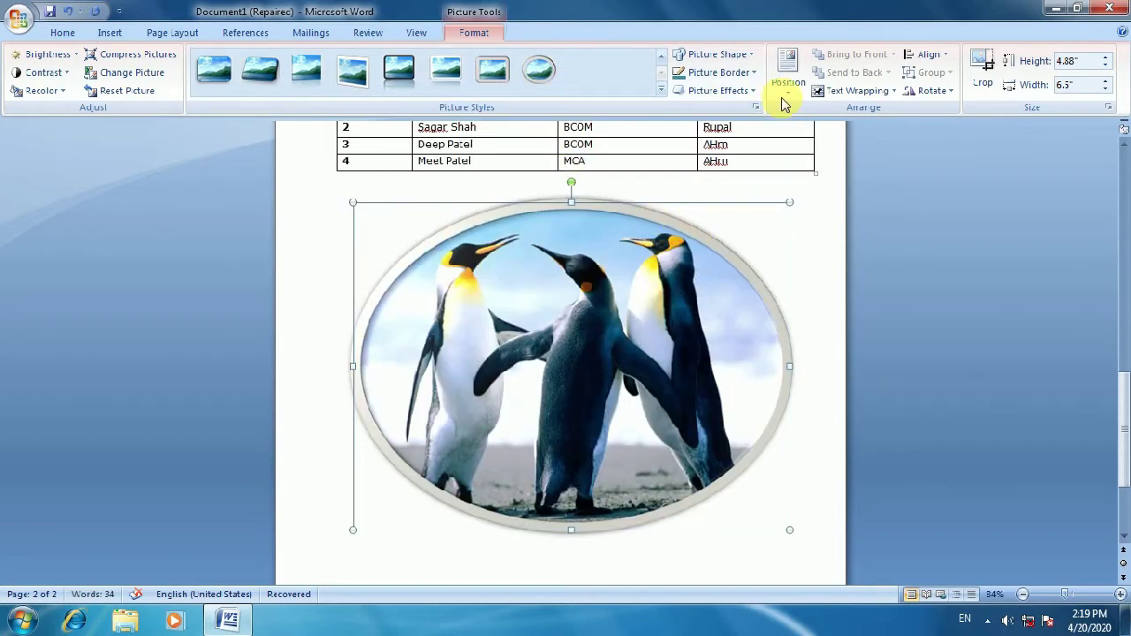
click(661, 55)
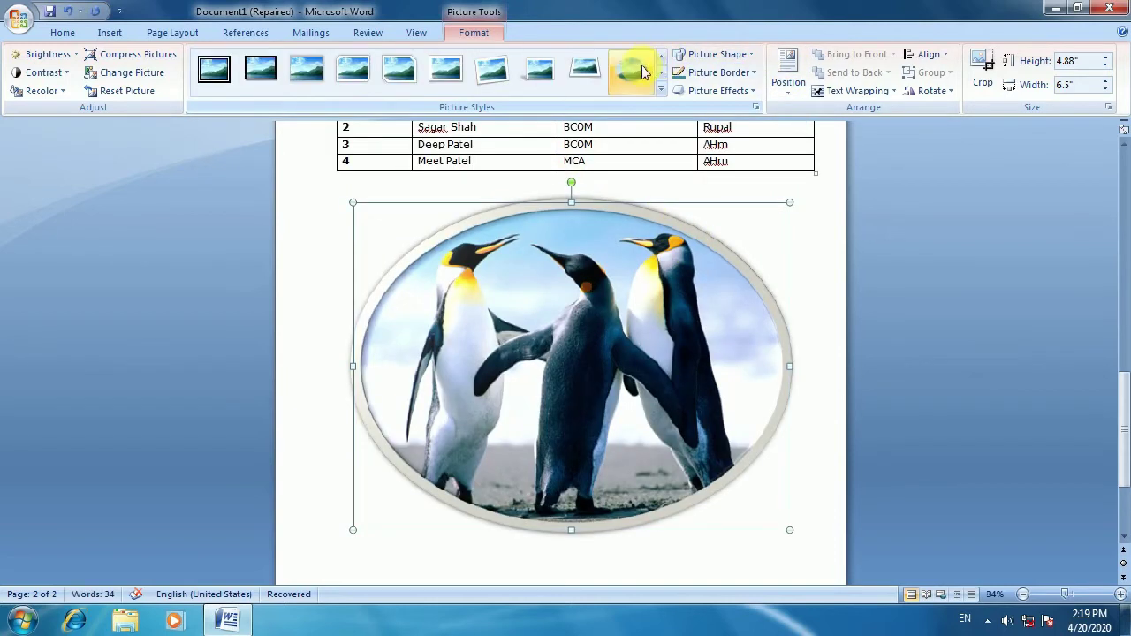
click(634, 70)
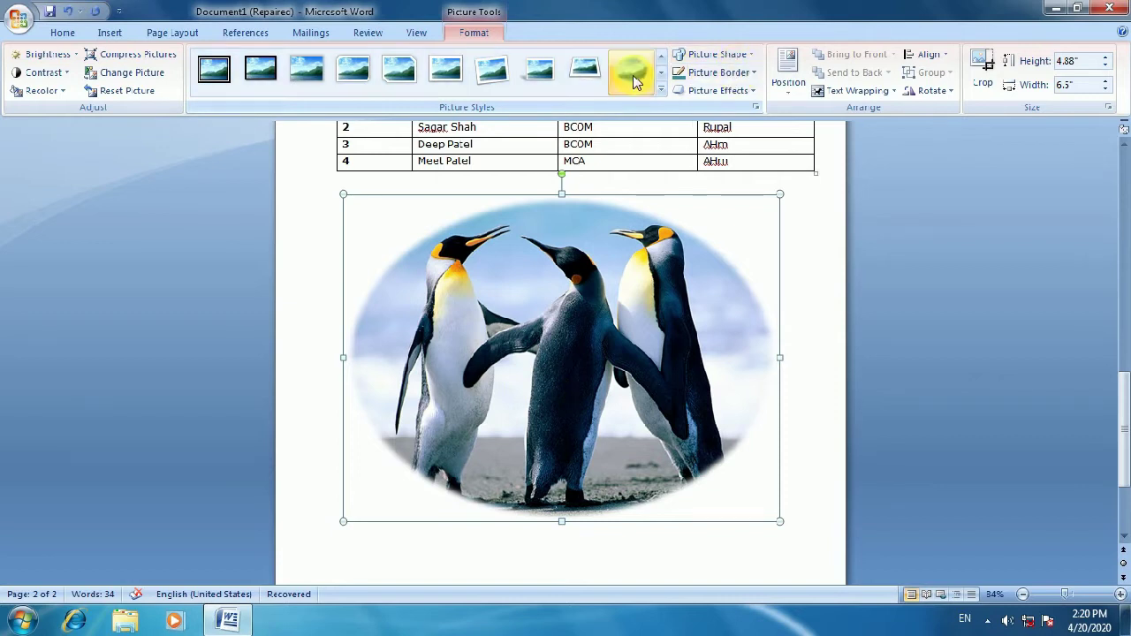
click(661, 72)
click(541, 76)
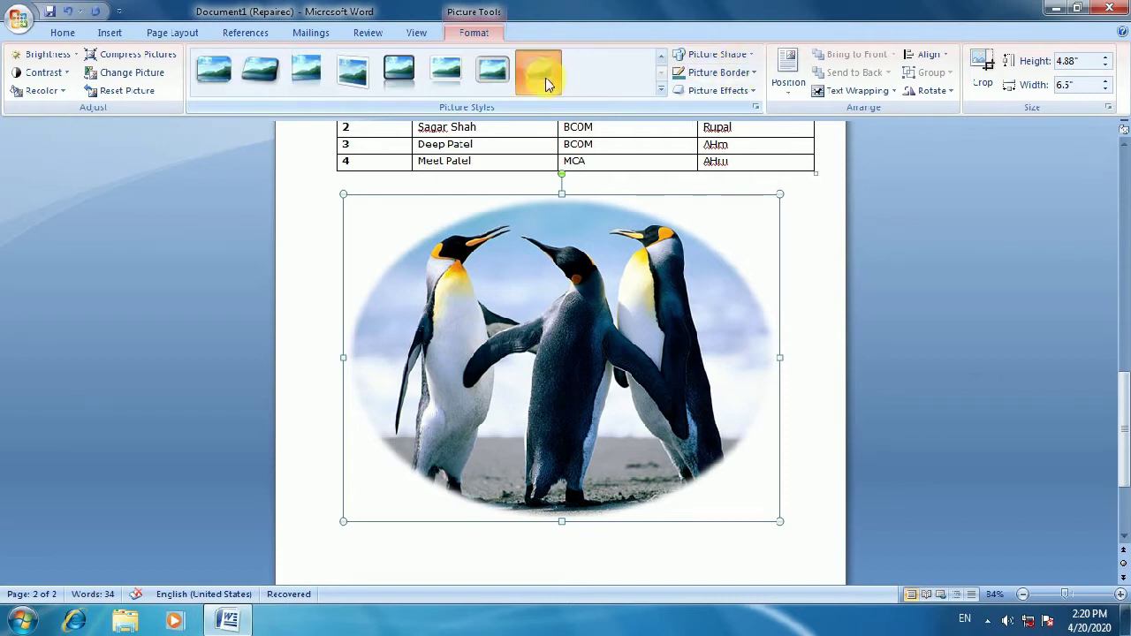
click(743, 56)
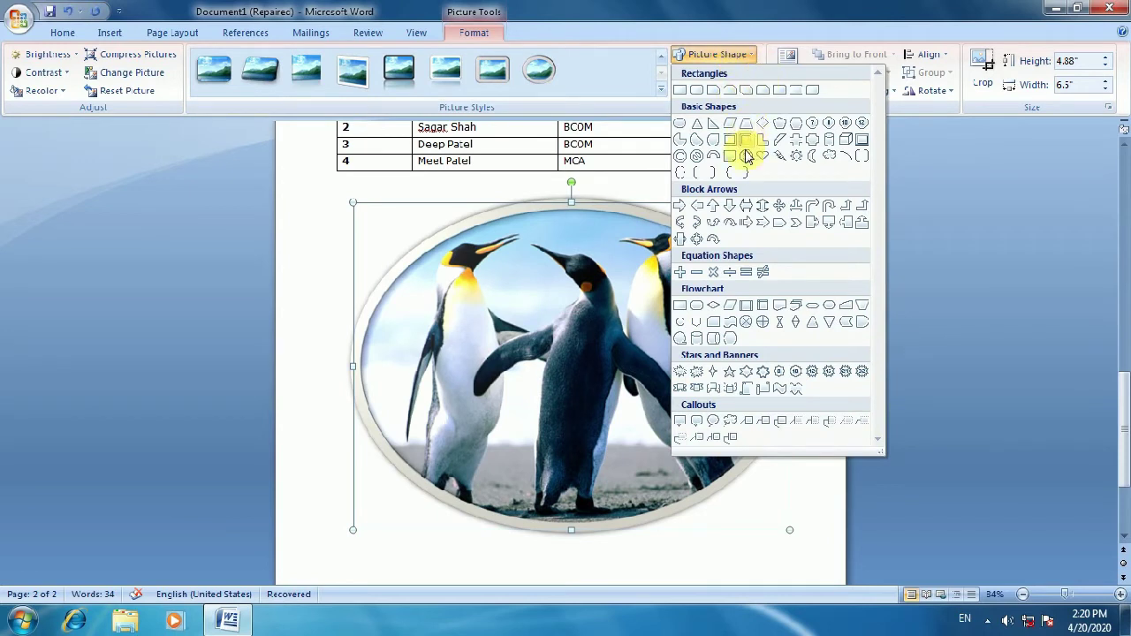
- Clip the penguin picture to a Smiley Face shape with a red, 6 pt outline
key(Escape)
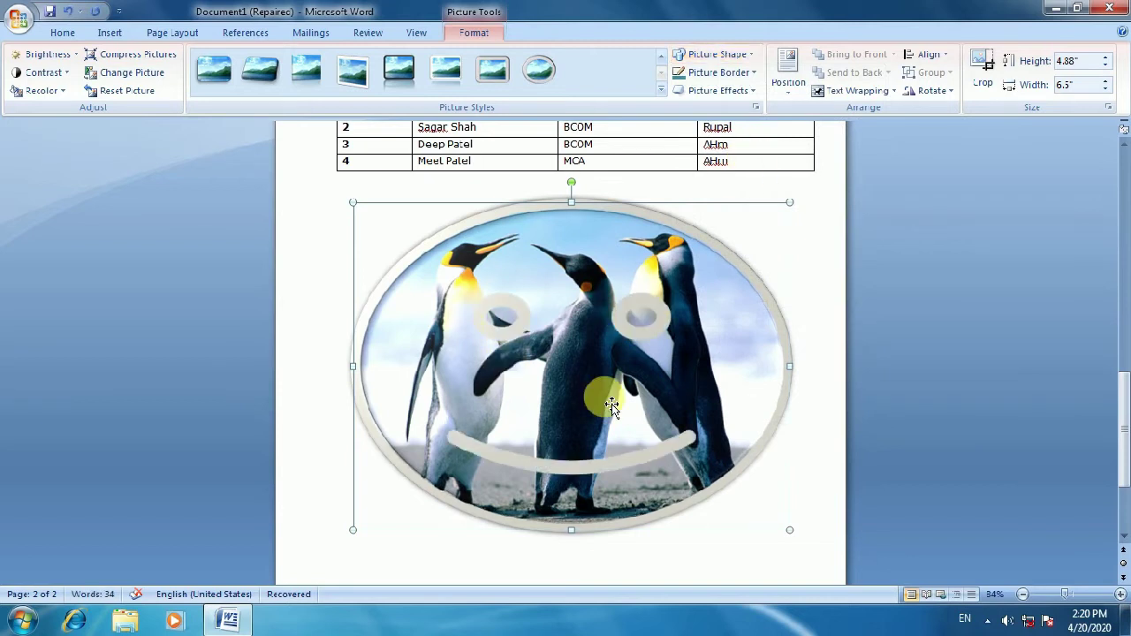
click(733, 73)
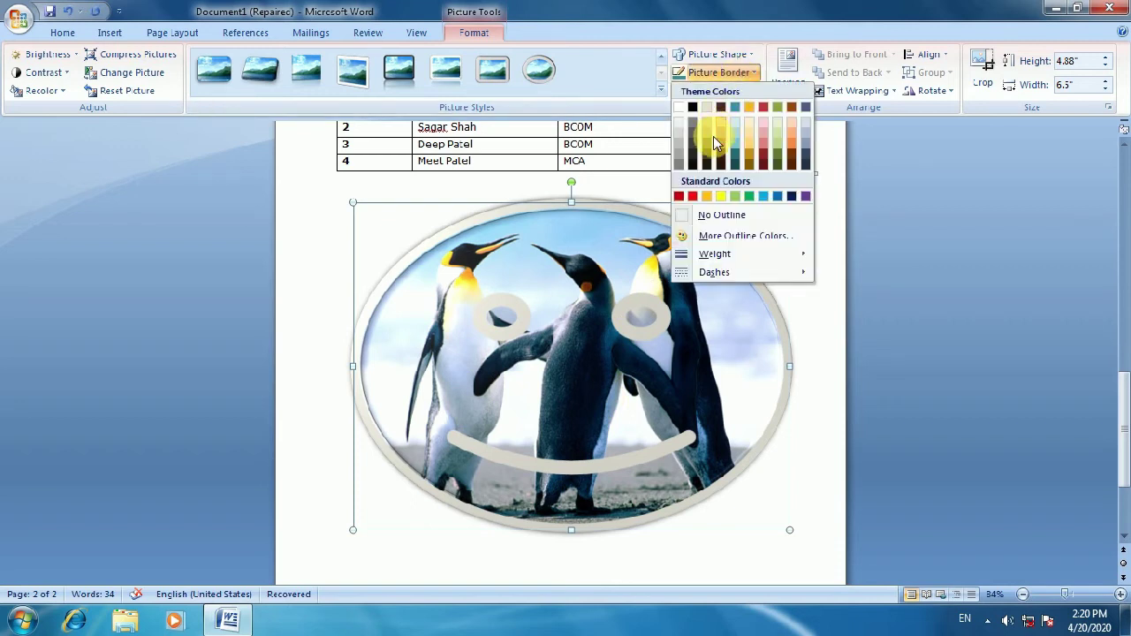
click(694, 195)
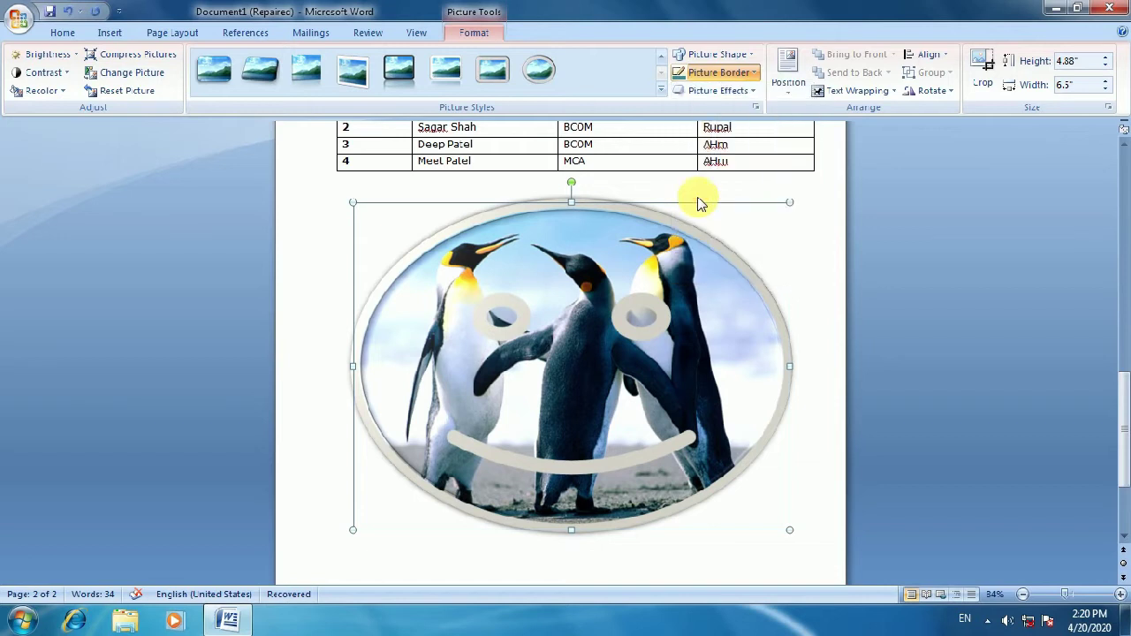
click(753, 74)
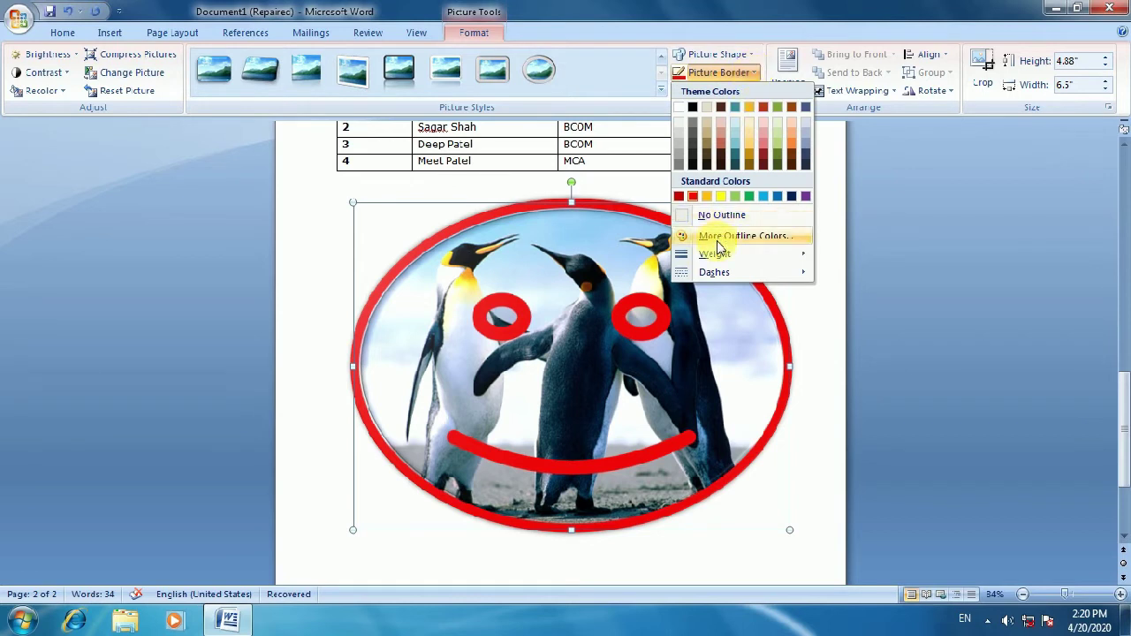
mouse_move(714, 255)
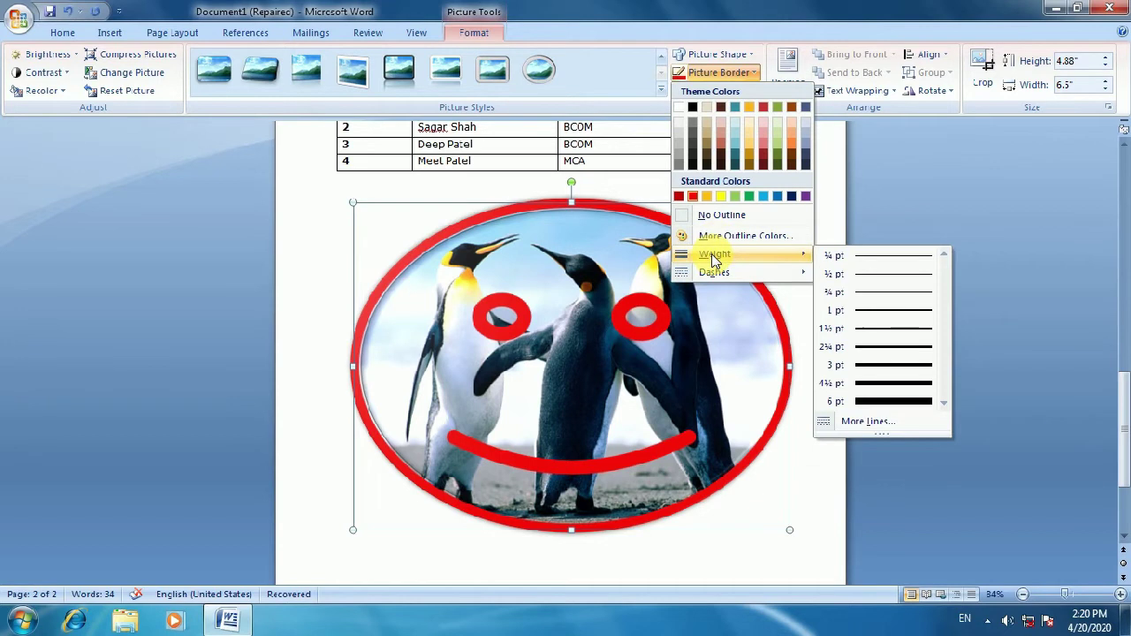
click(872, 402)
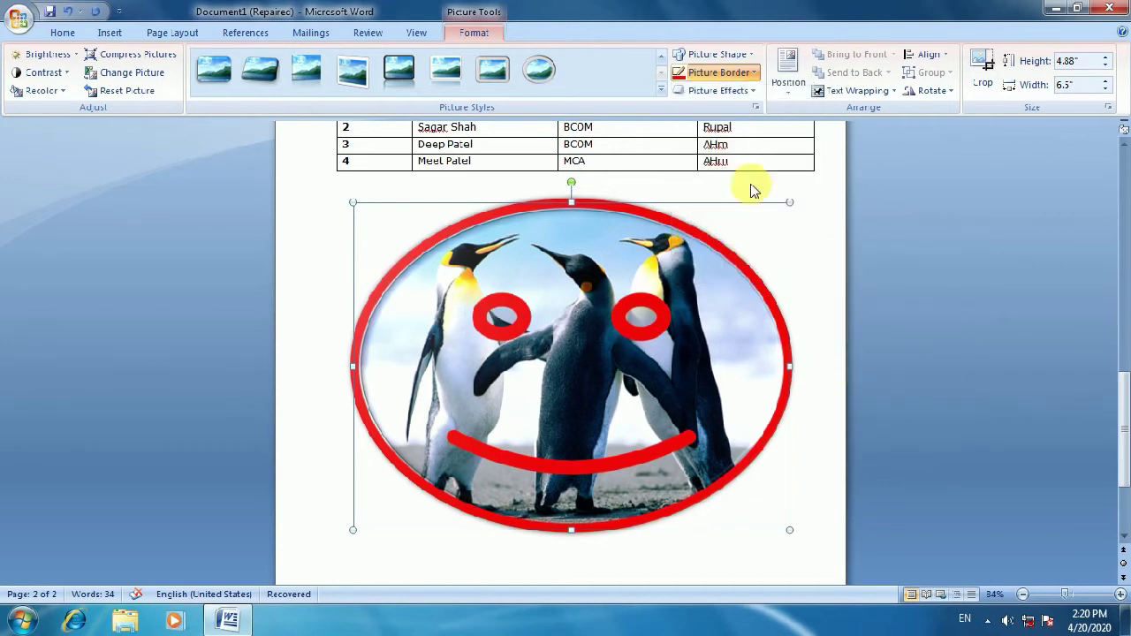
click(496, 357)
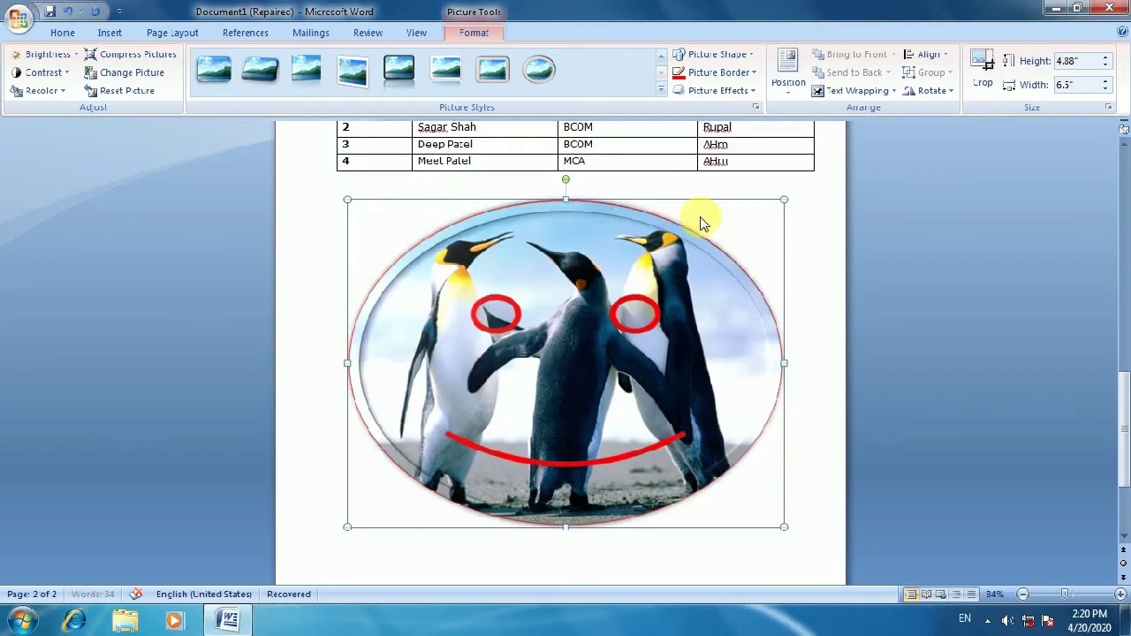
click(742, 181)
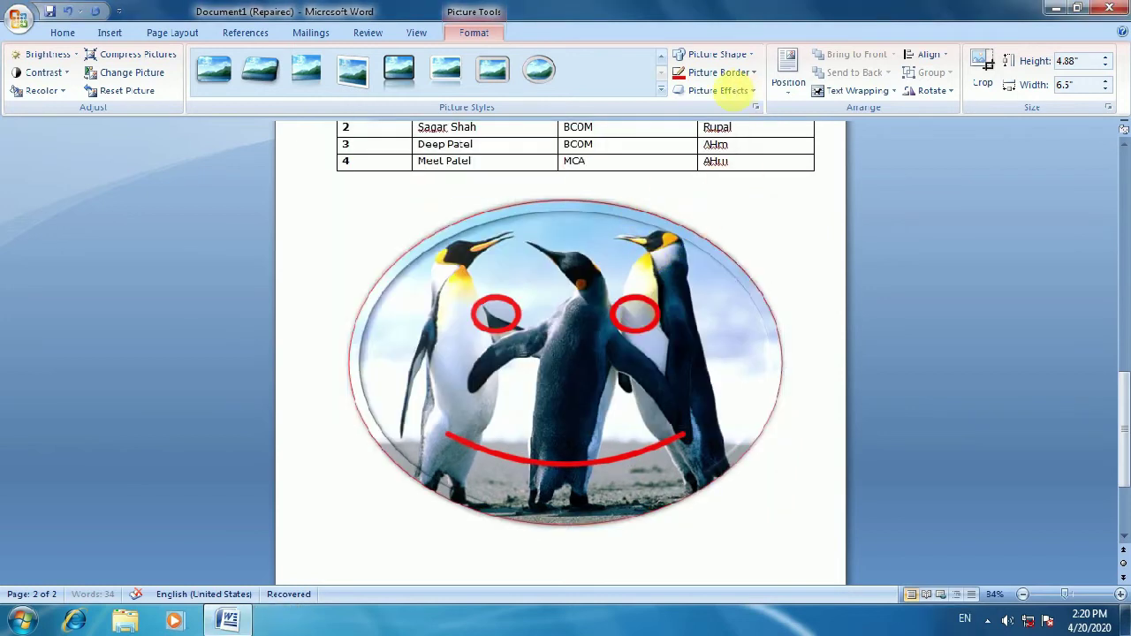
- Try a dashed outline style, then confirm a 6 pt line width in More Lines
click(751, 73)
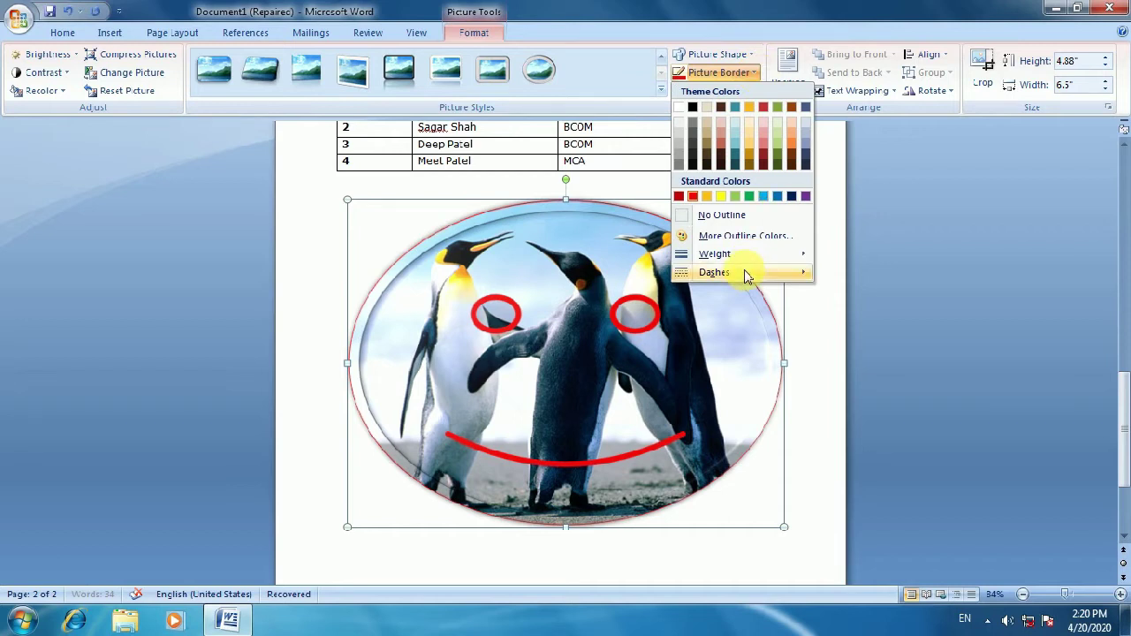
mouse_move(745, 276)
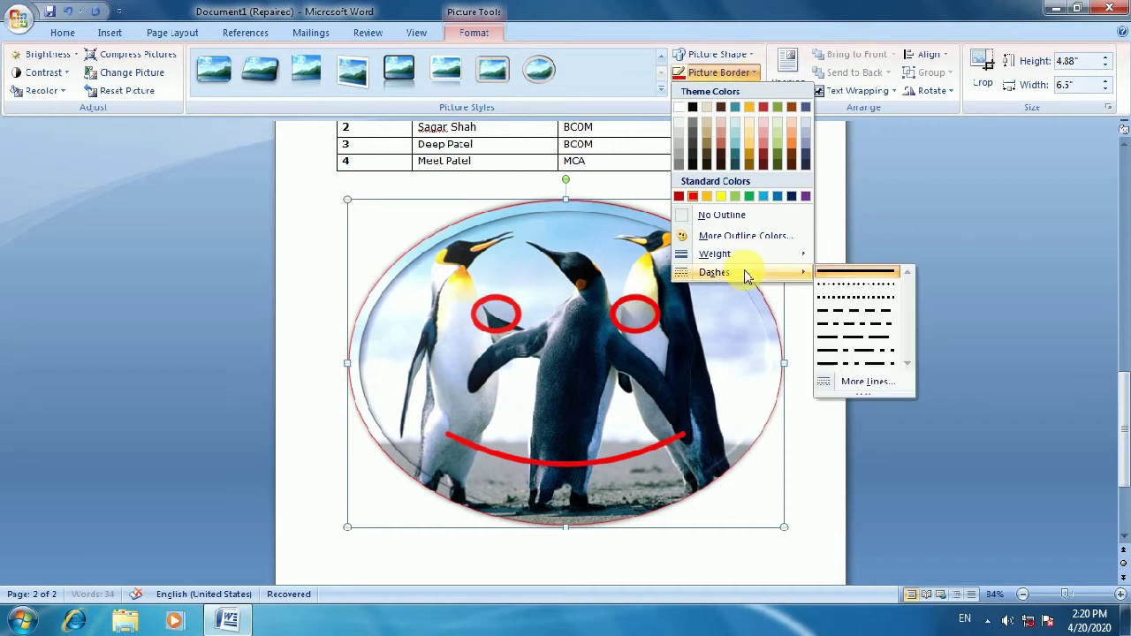
click(839, 300)
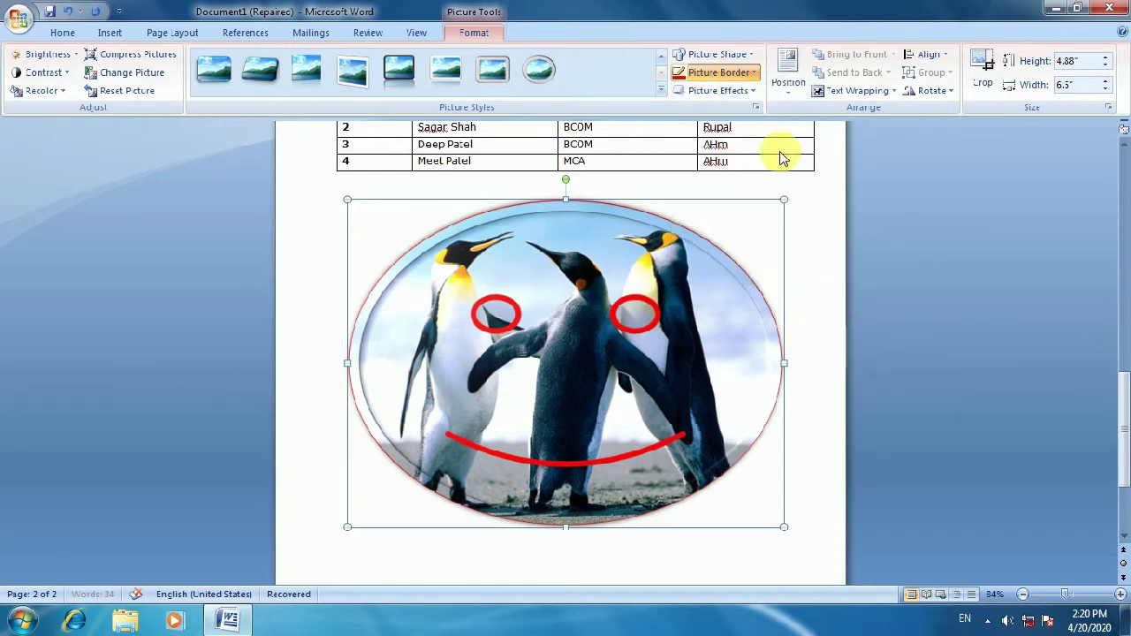
click(737, 74)
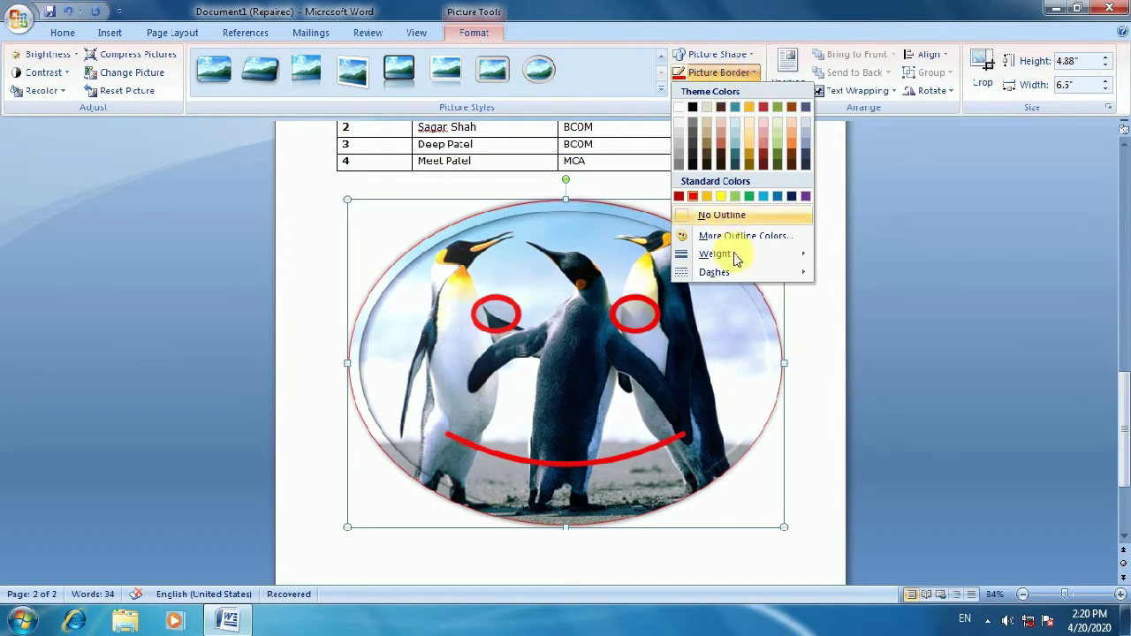
mouse_move(736, 257)
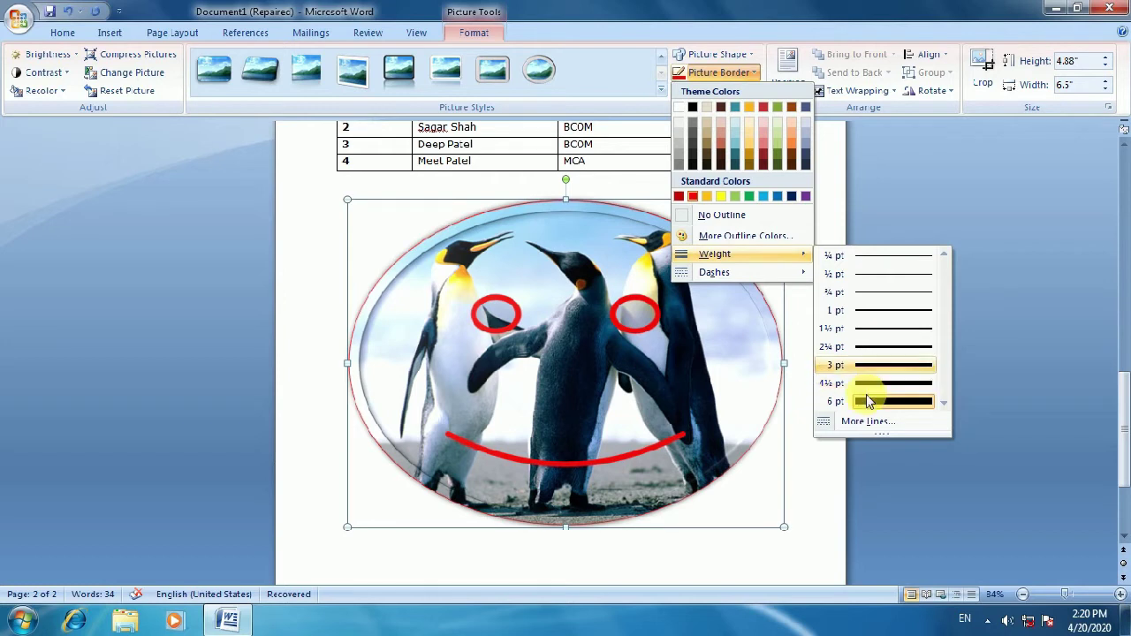
click(856, 423)
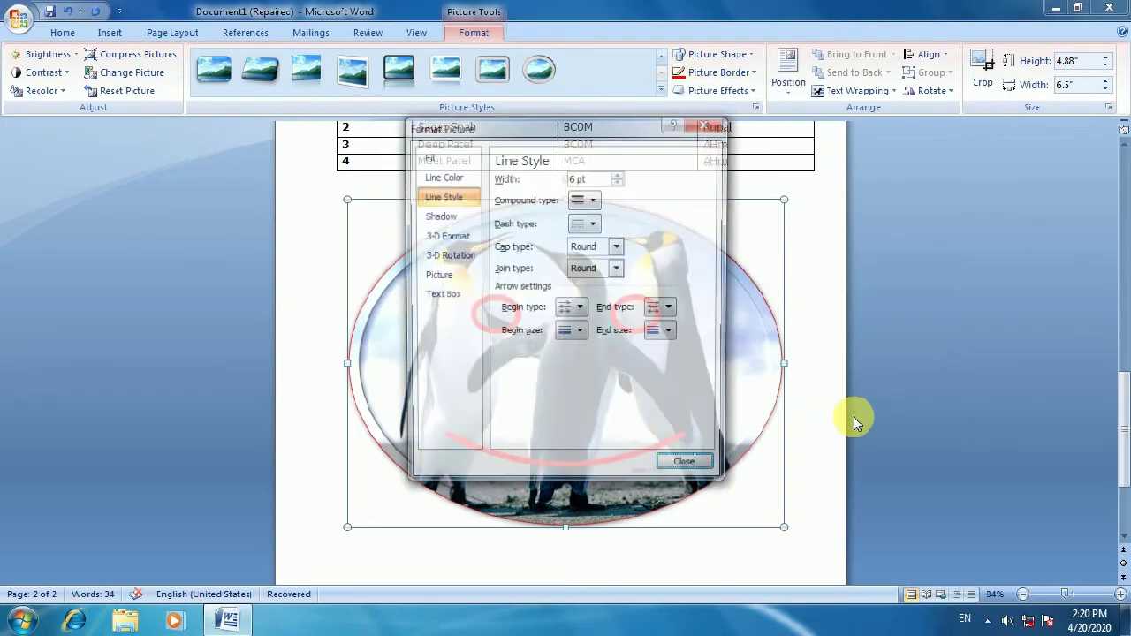
drag(590, 178, 569, 178)
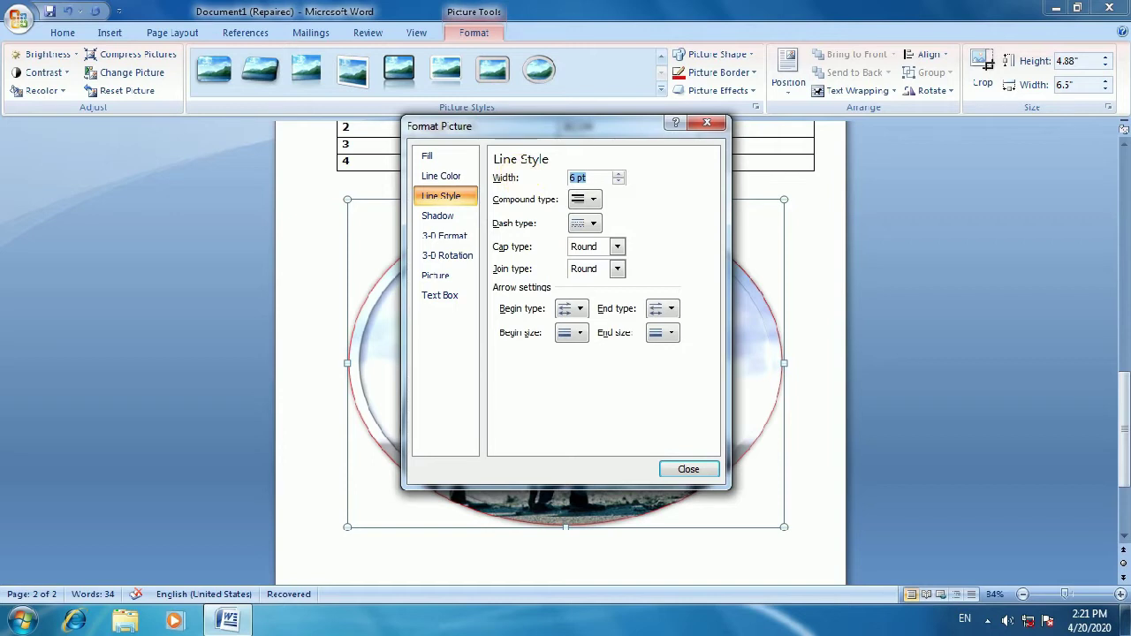
key(Return)
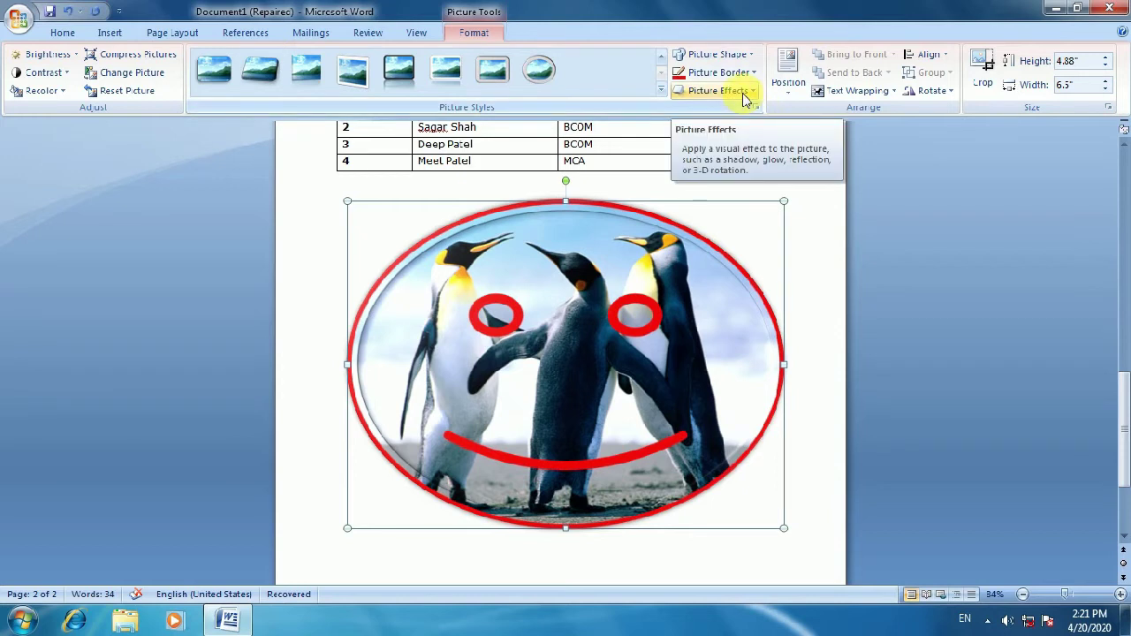
- Apply a bottom-row 3-D preset effect to the penguin picture
click(745, 95)
mouse_move(743, 120)
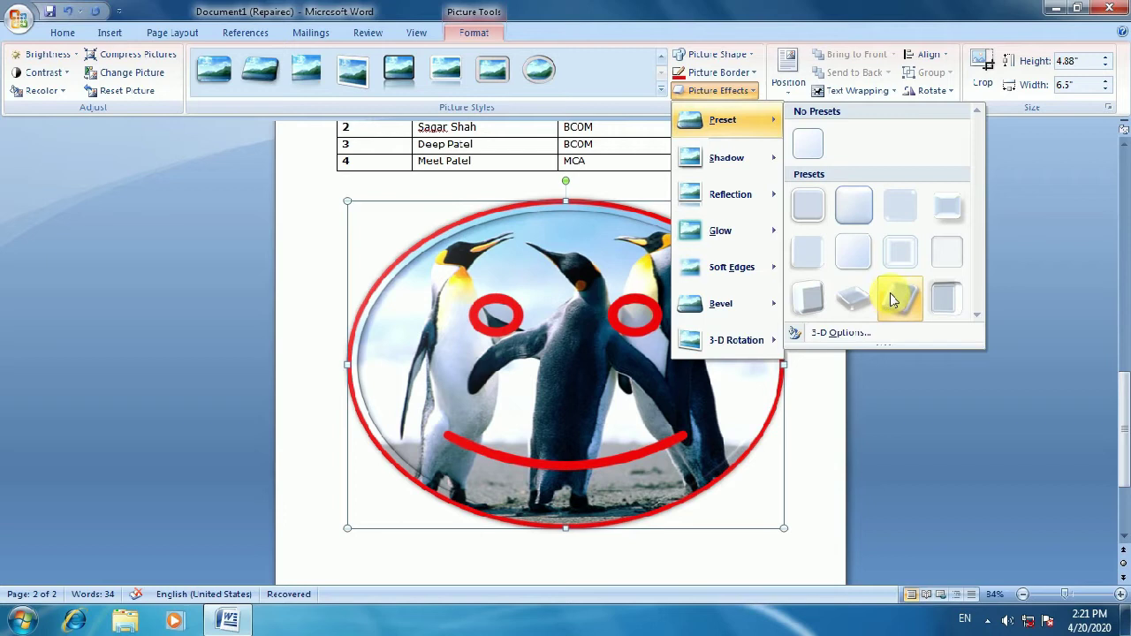
click(887, 296)
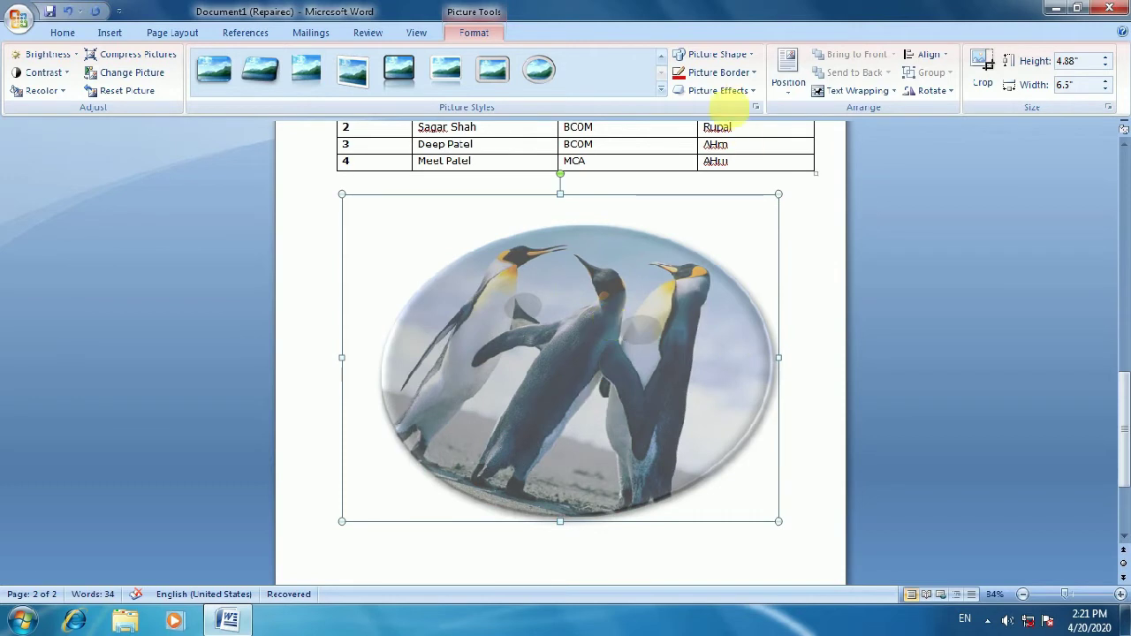
- Add a red glow variation around the picture
click(729, 90)
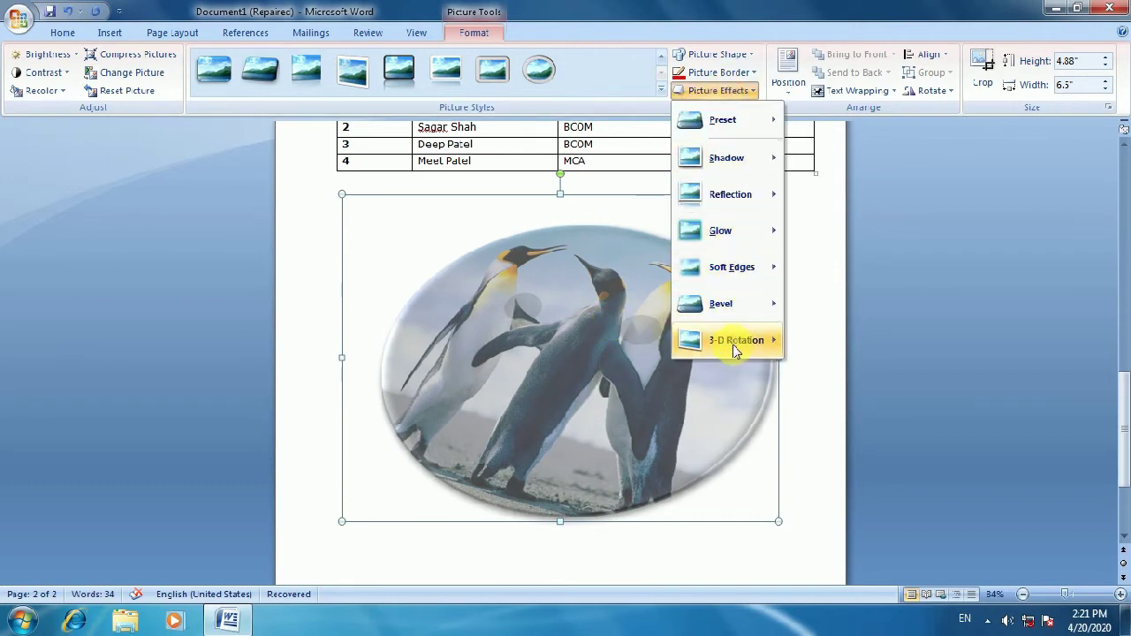
mouse_move(735, 344)
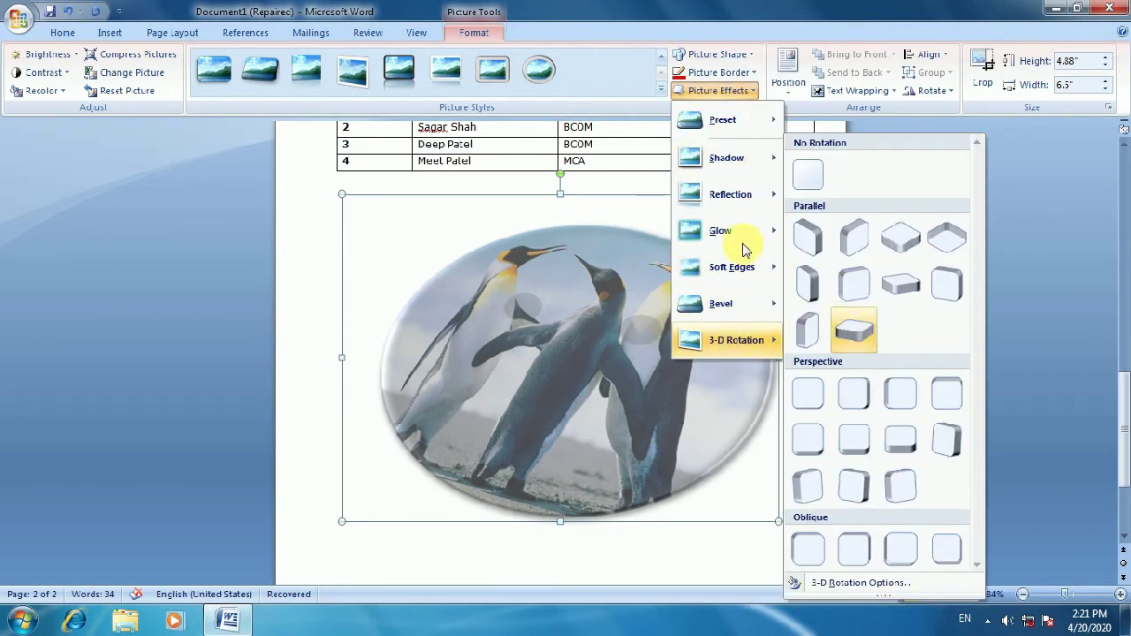
mouse_move(741, 243)
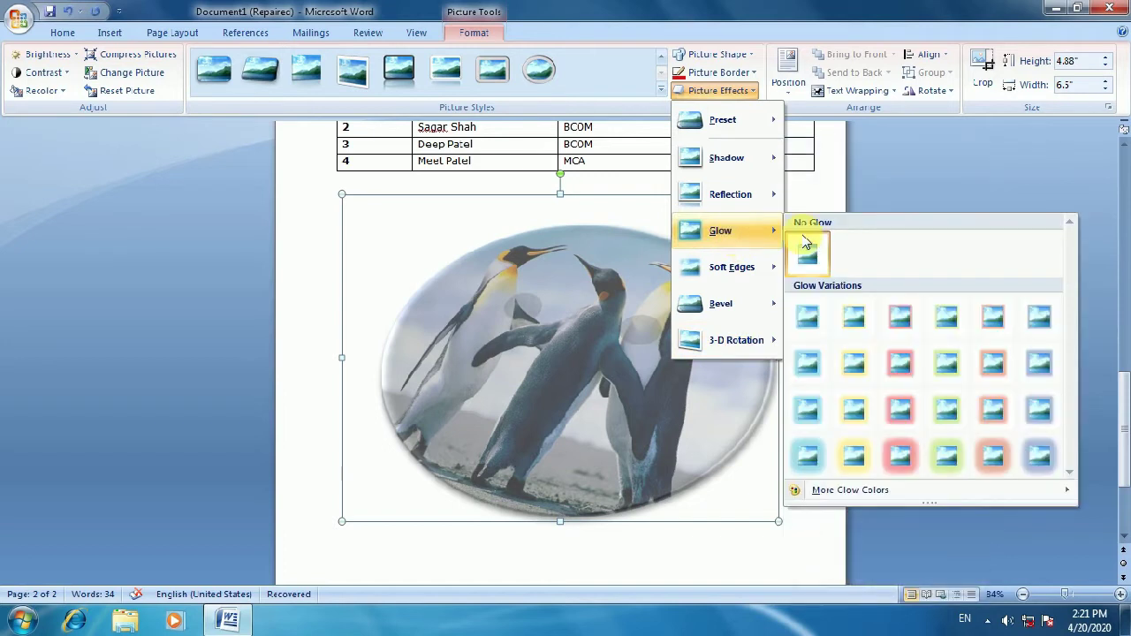
click(888, 455)
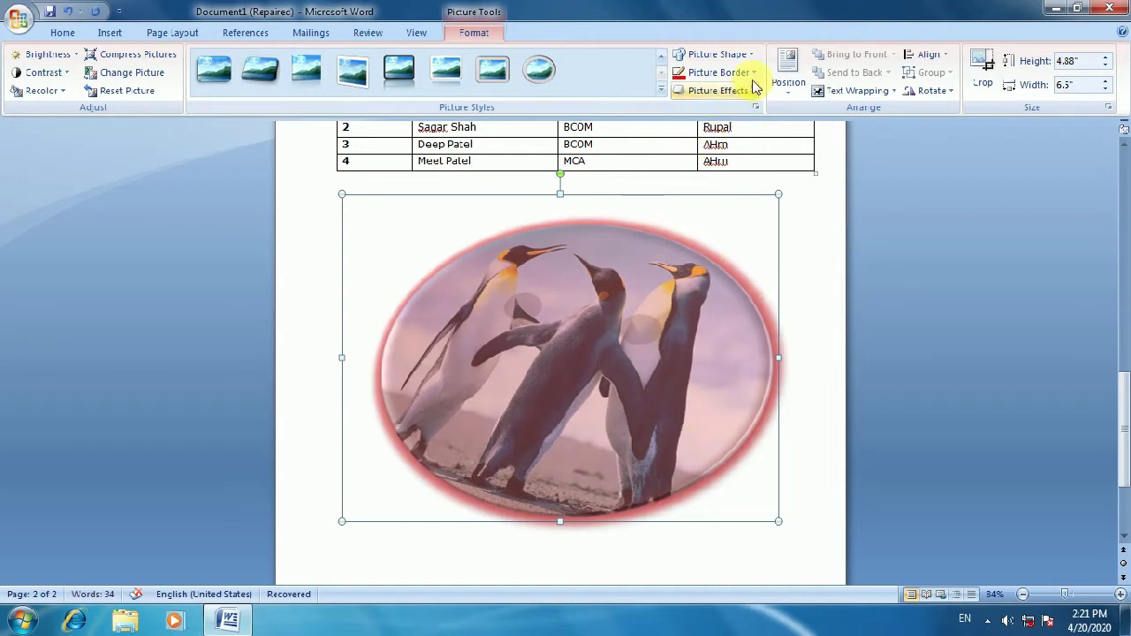
click(793, 96)
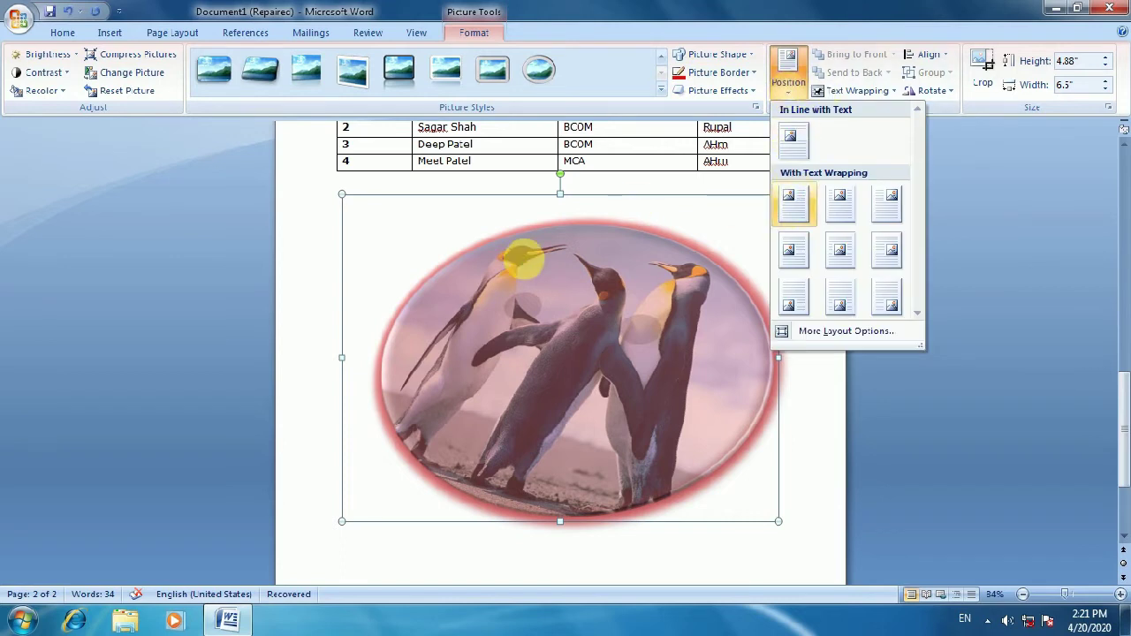
click(310, 285)
scroll(336, 273, up, 2)
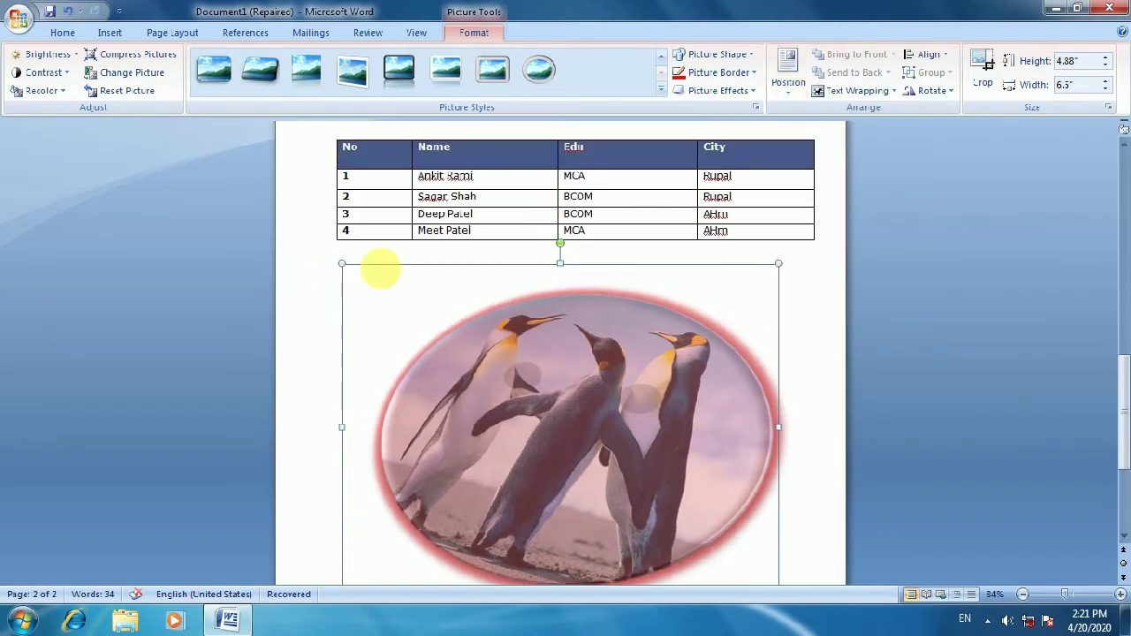
mouse_move(555, 347)
mouse_down()
mouse_move(559, 214)
mouse_move(793, 102)
mouse_up()
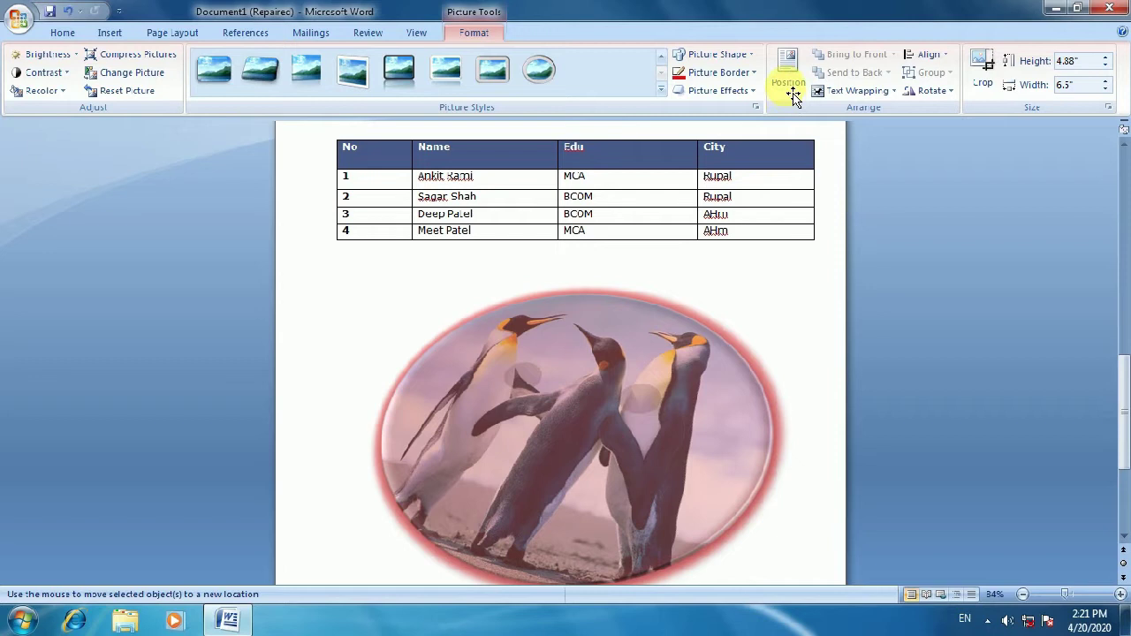
drag(793, 96, 622, 370)
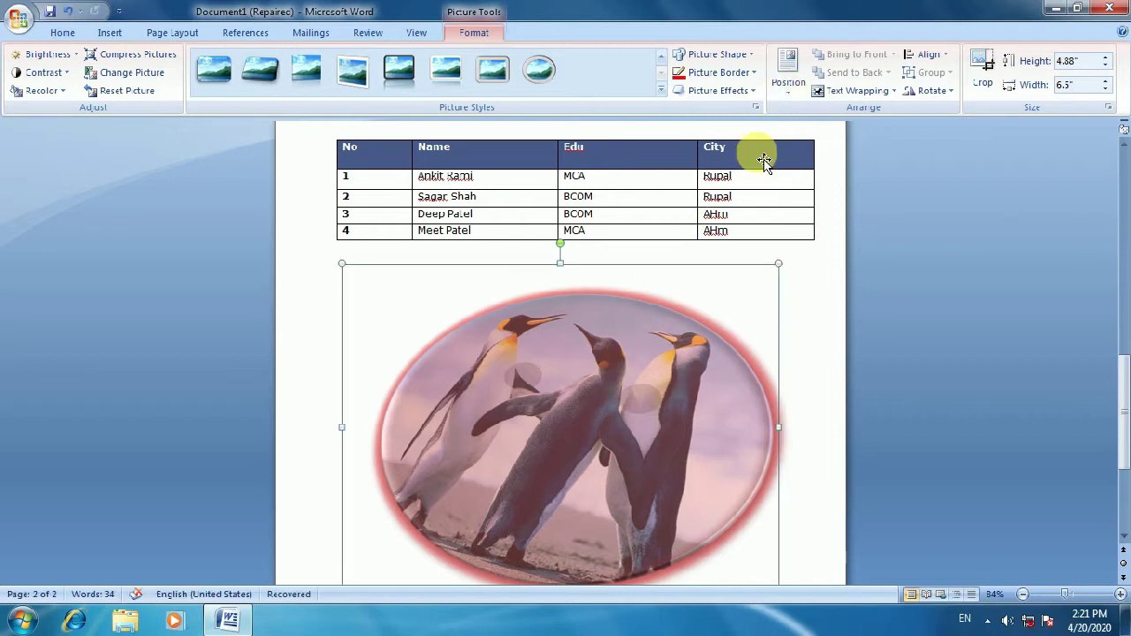
click(791, 79)
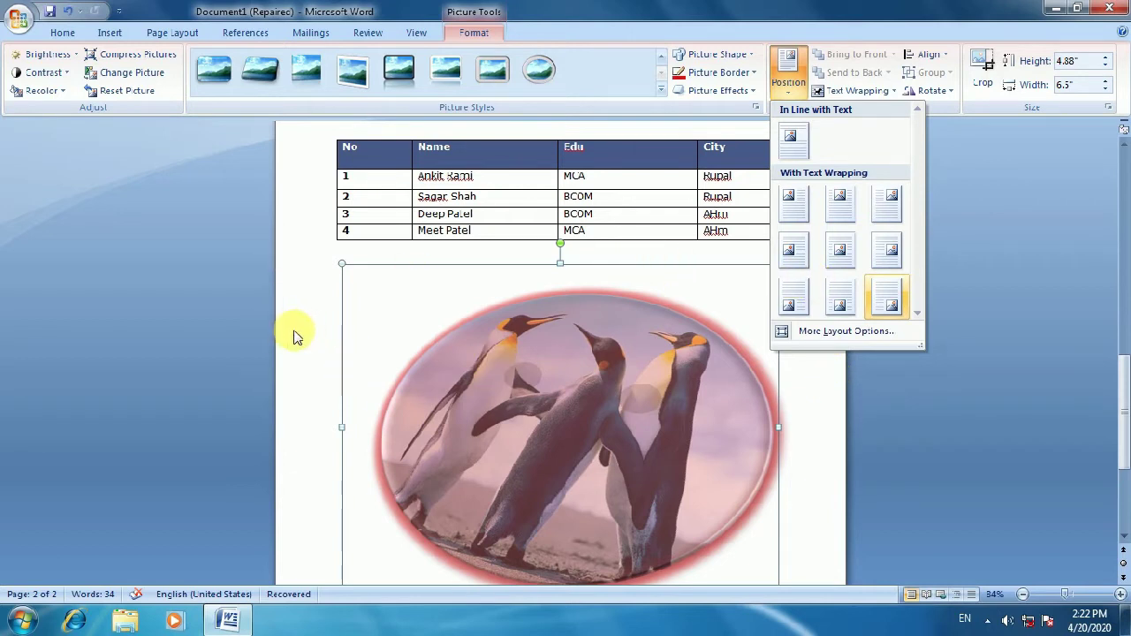
click(320, 332)
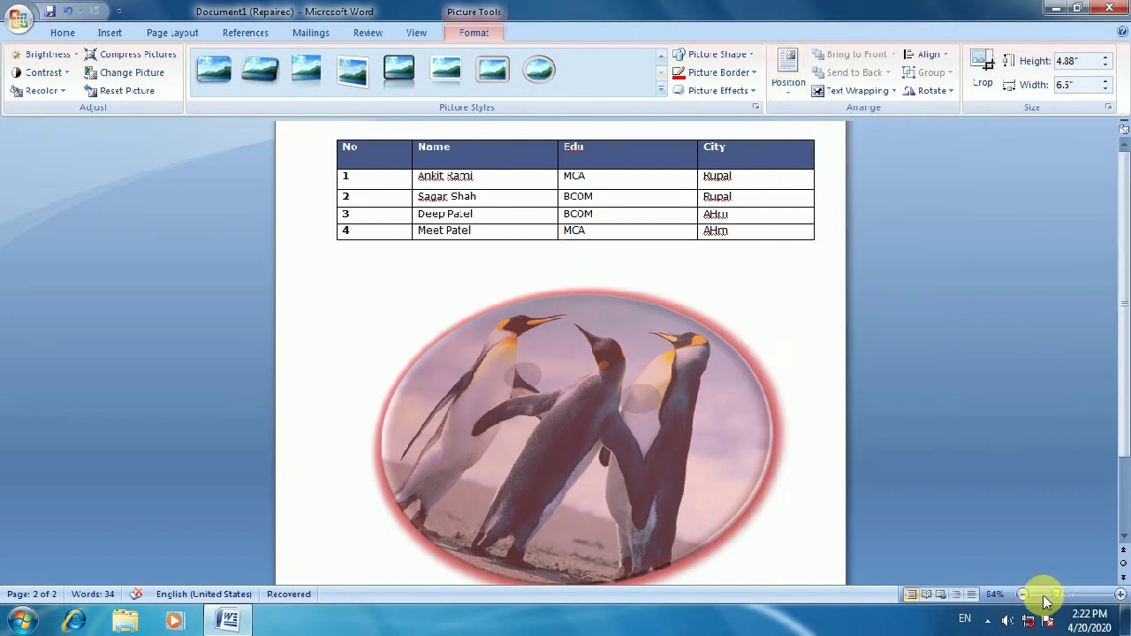
- Zoom out, select the penguin picture and set its text wrapping to In Front of Text
drag(1046, 597, 1036, 597)
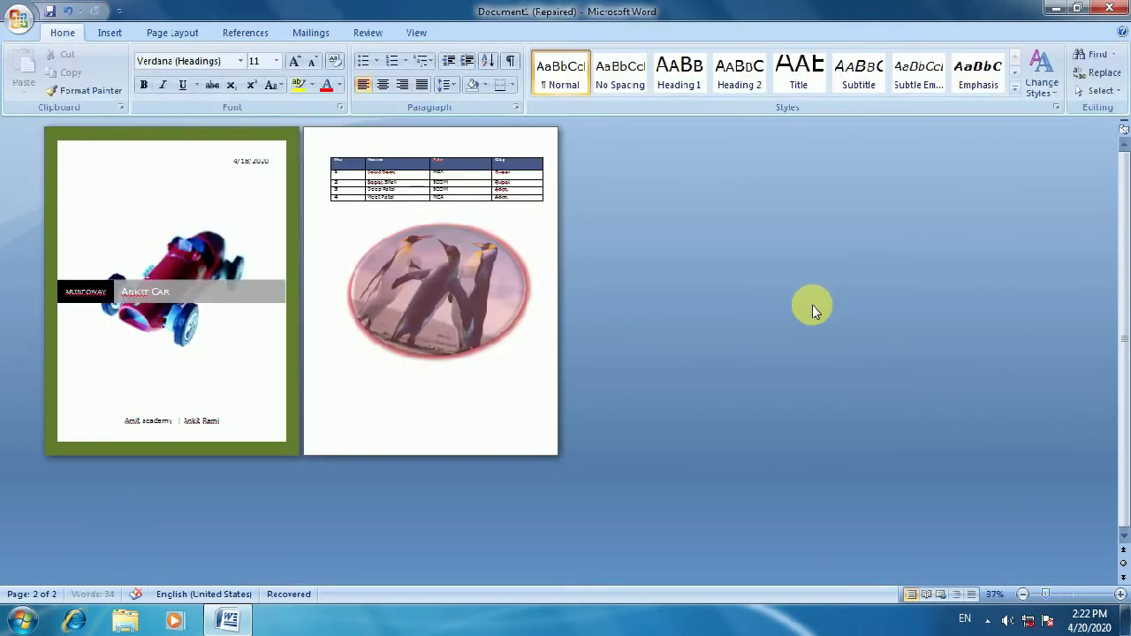
scroll(813, 309, up, 1)
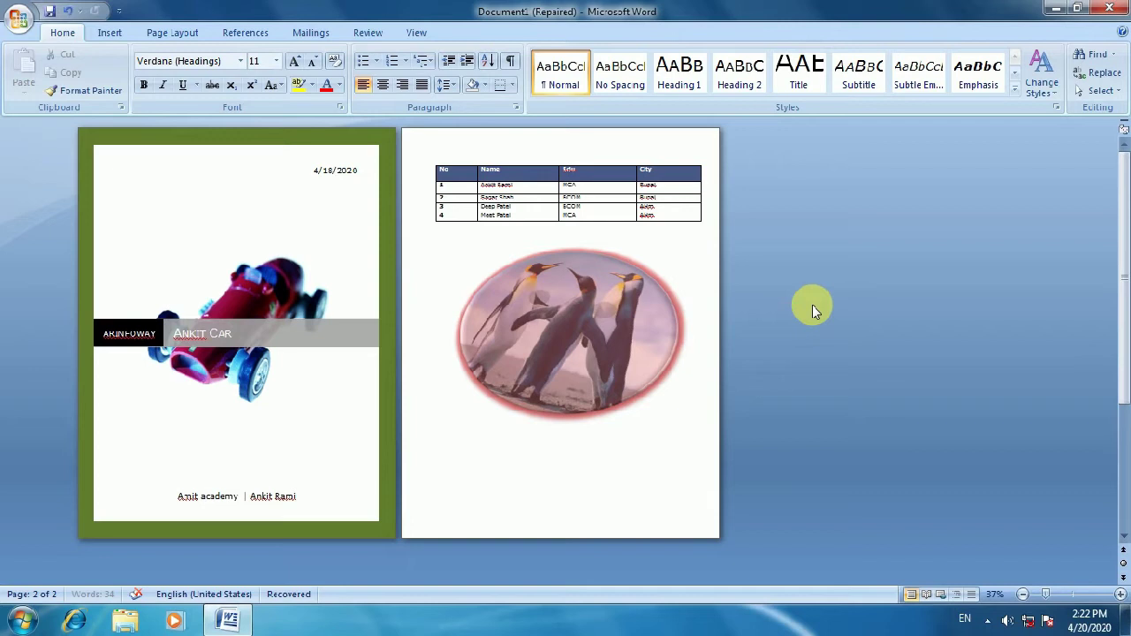
scroll(813, 305, up, 4)
click(923, 442)
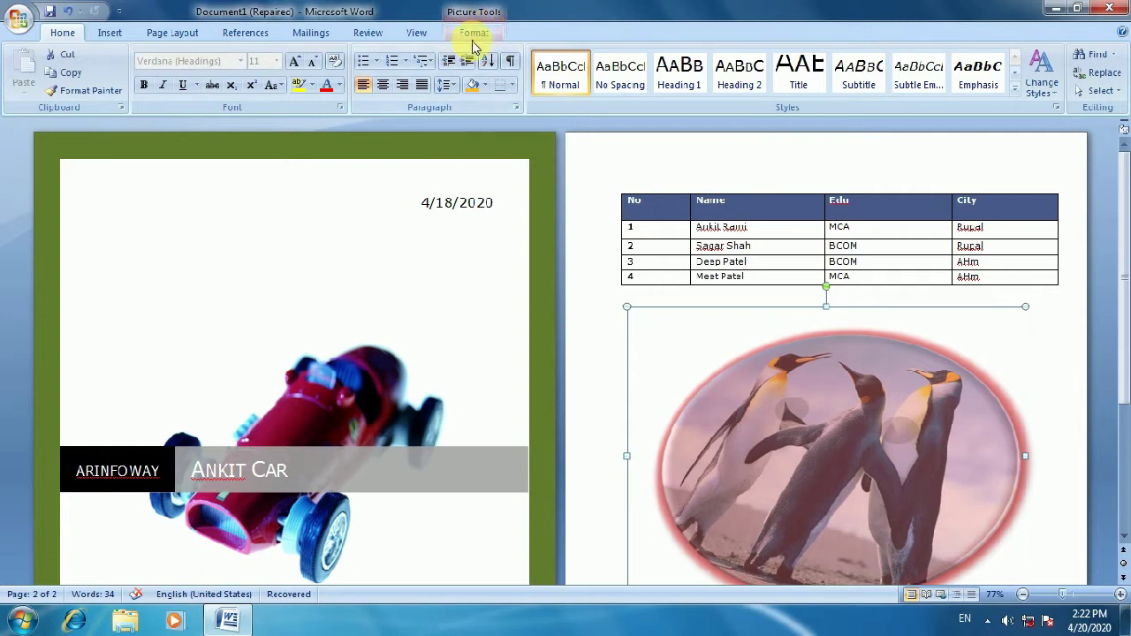
click(474, 35)
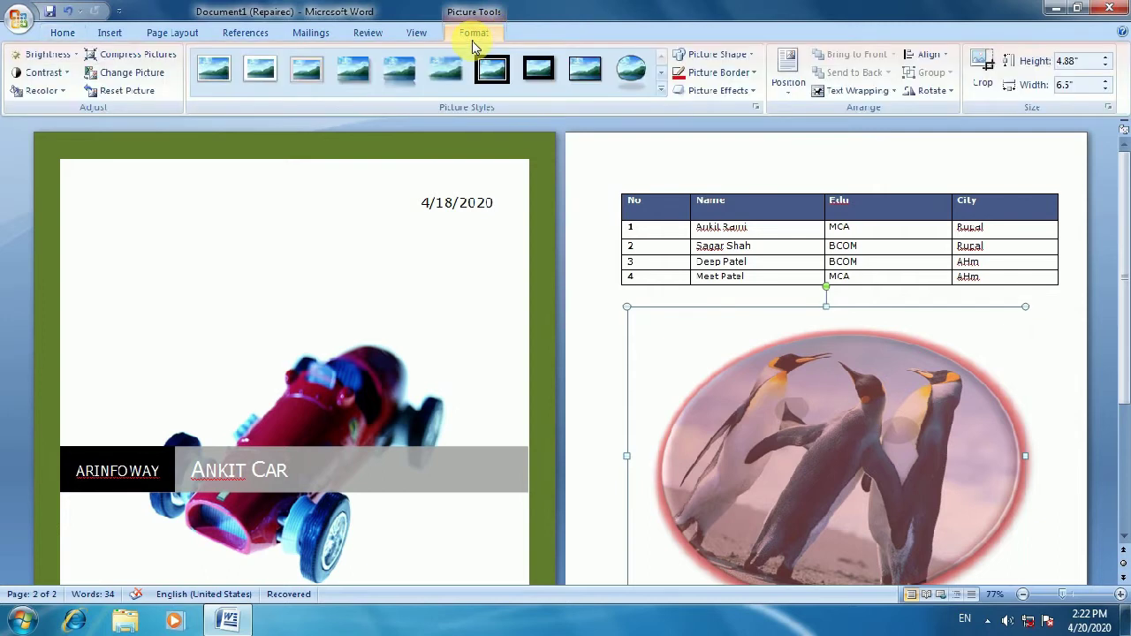
click(859, 93)
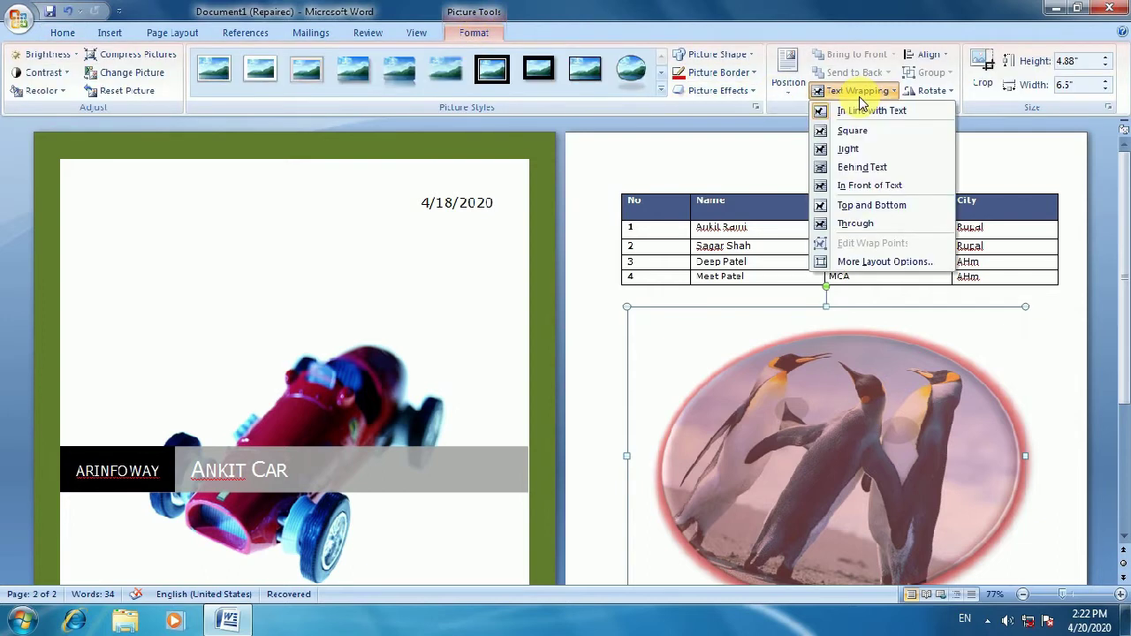
click(850, 189)
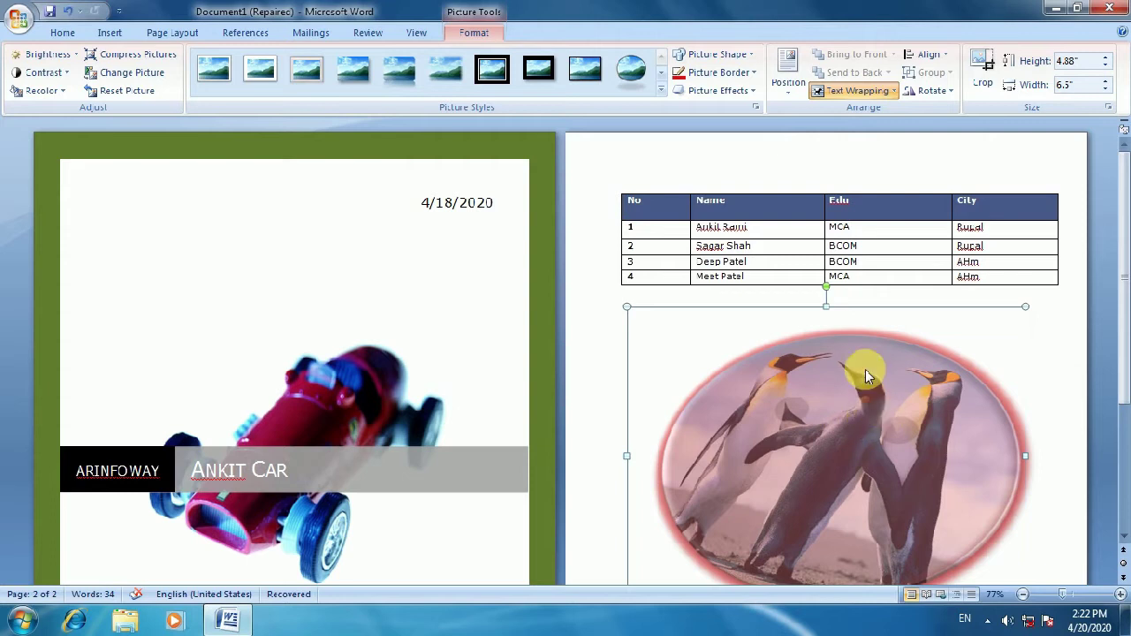
- Drag the penguin picture up so it sits over the student table
click(875, 262)
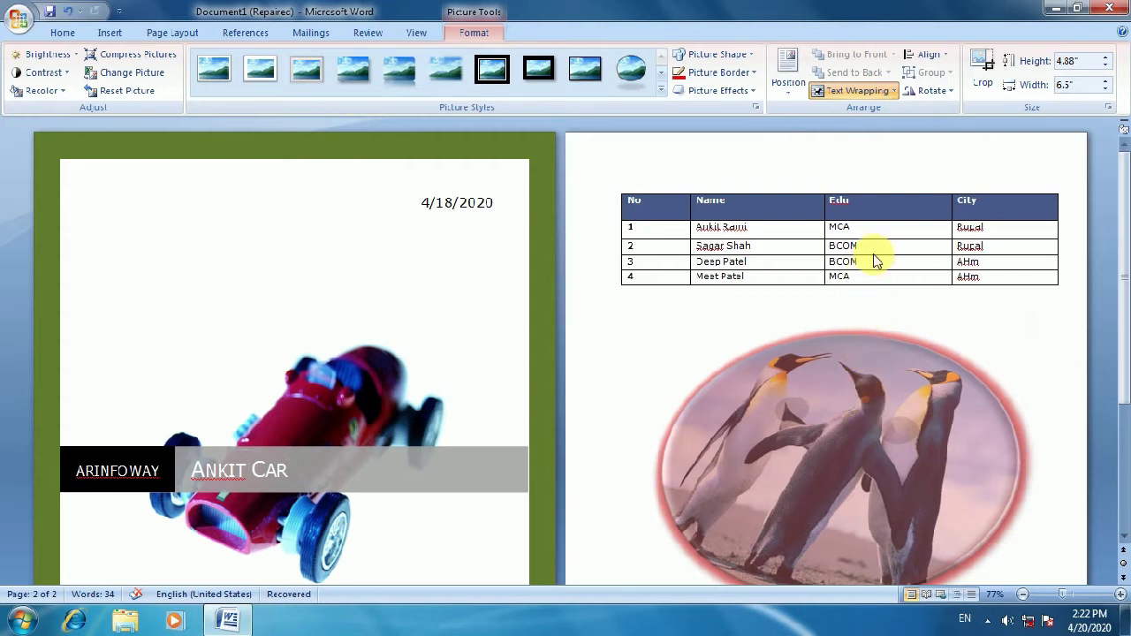
drag(878, 258, 890, 318)
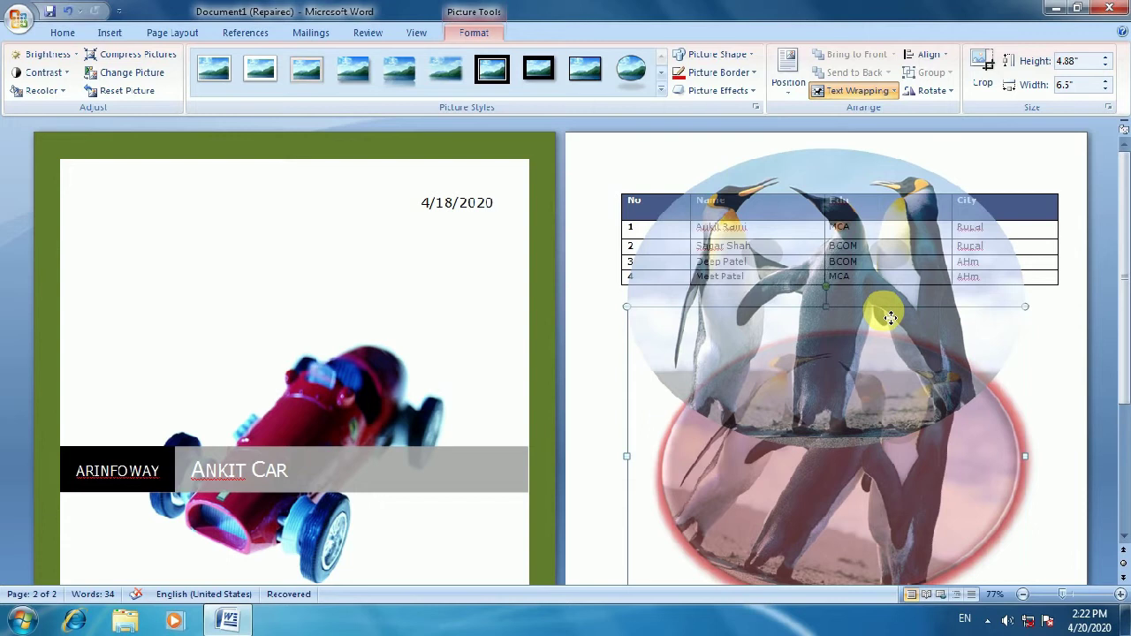
drag(890, 318, 880, 305)
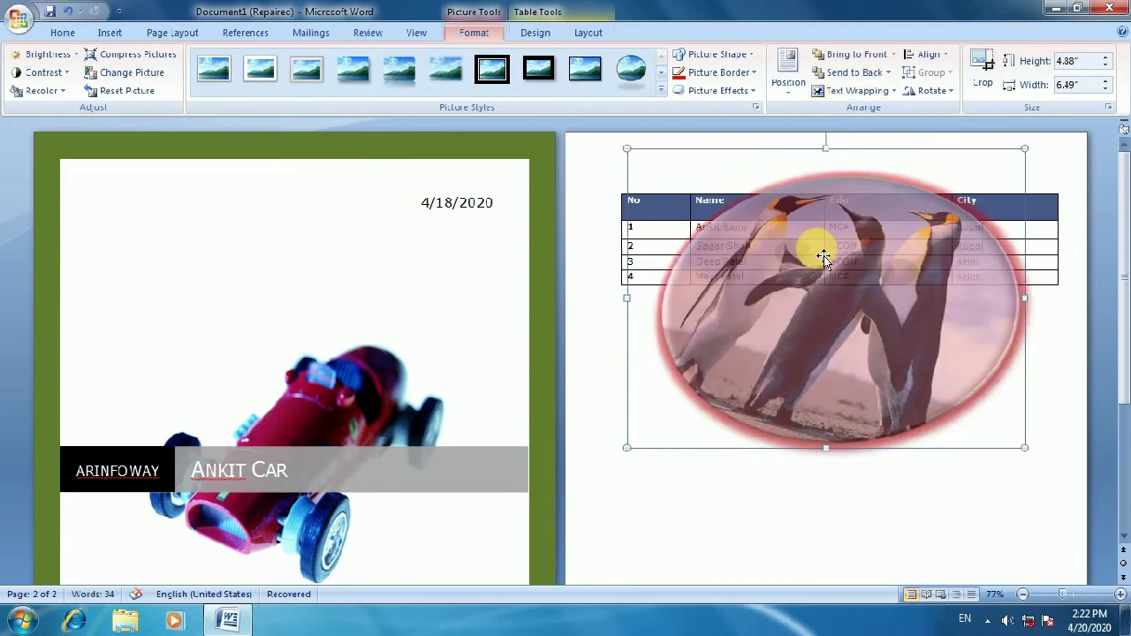
- Remove the 3-D effect by choosing No Presets in Picture Effects
click(718, 92)
mouse_move(732, 120)
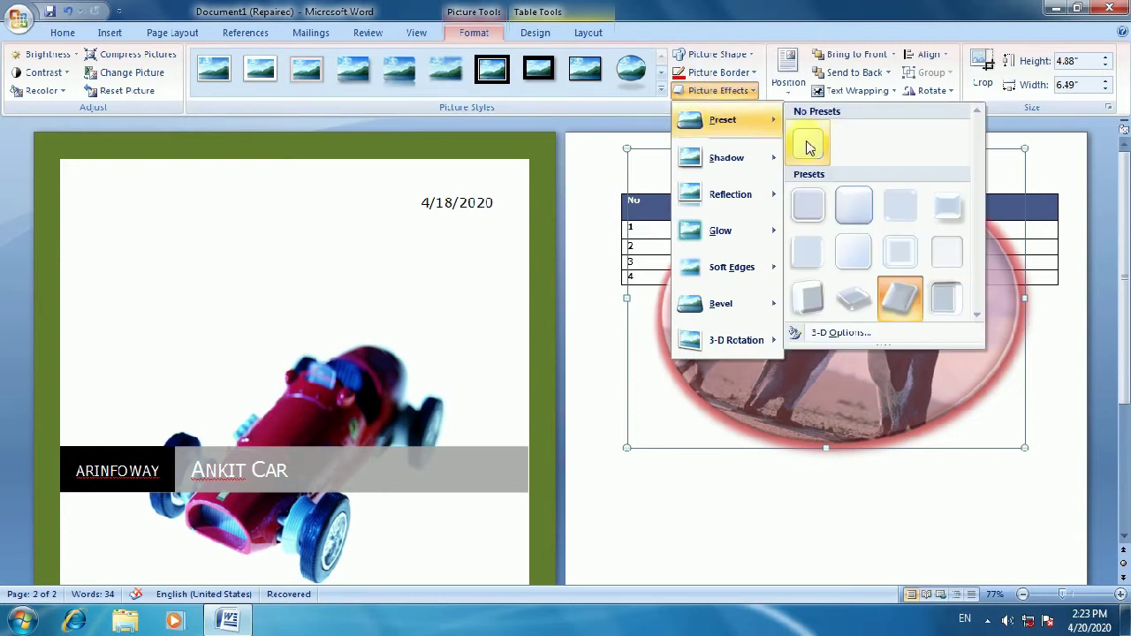
click(807, 148)
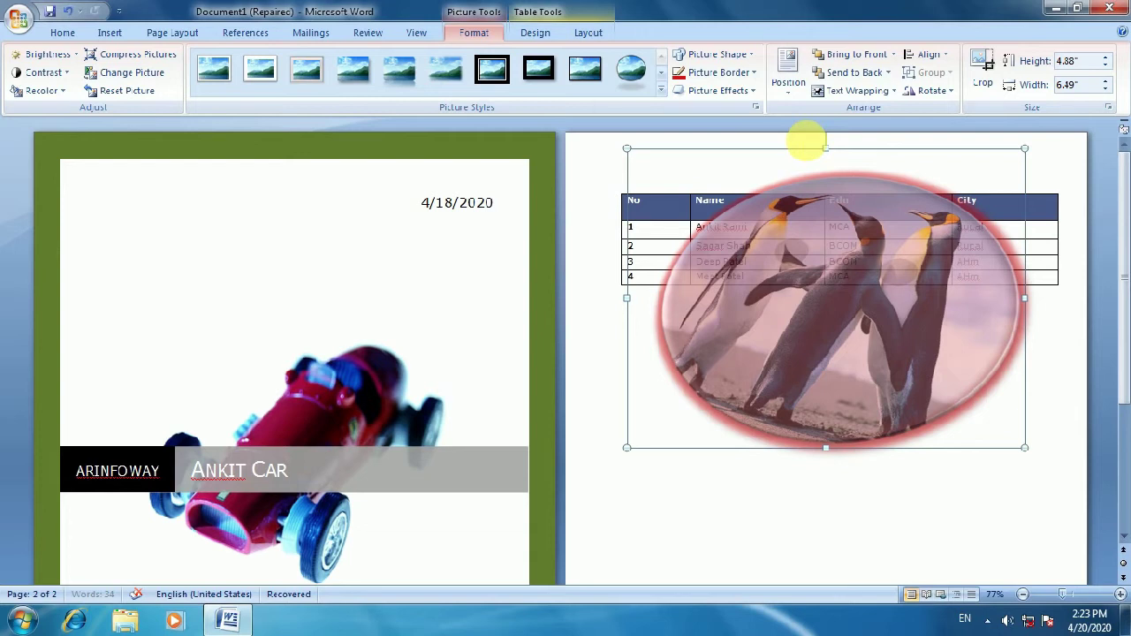
- Set the penguin picture's wrapping to Behind Text so the table text shows over it
click(876, 92)
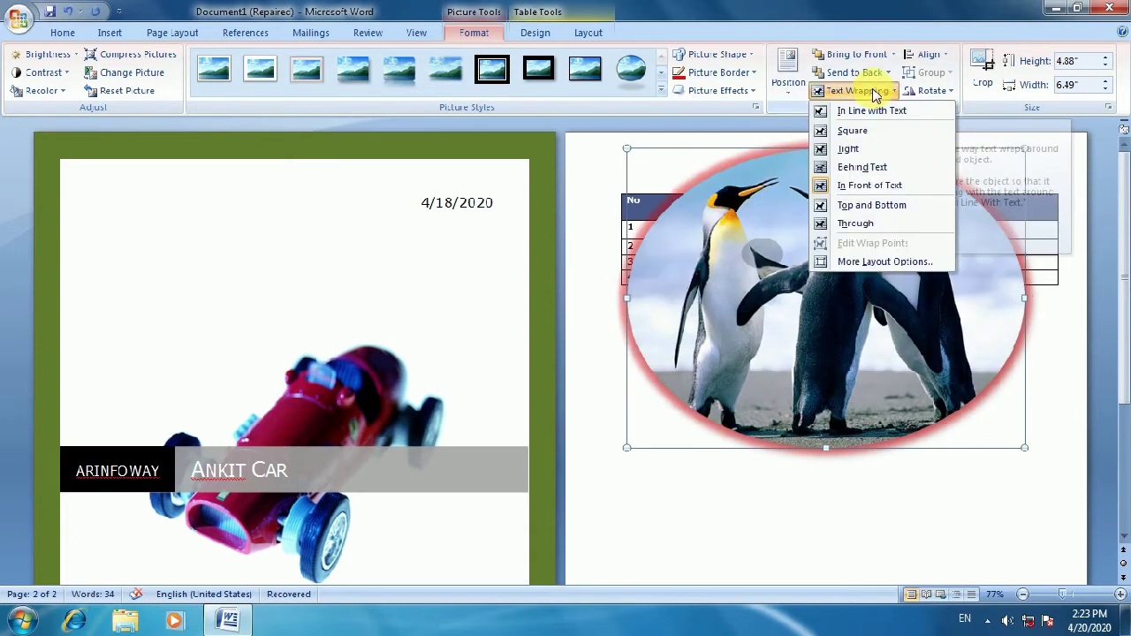
click(862, 168)
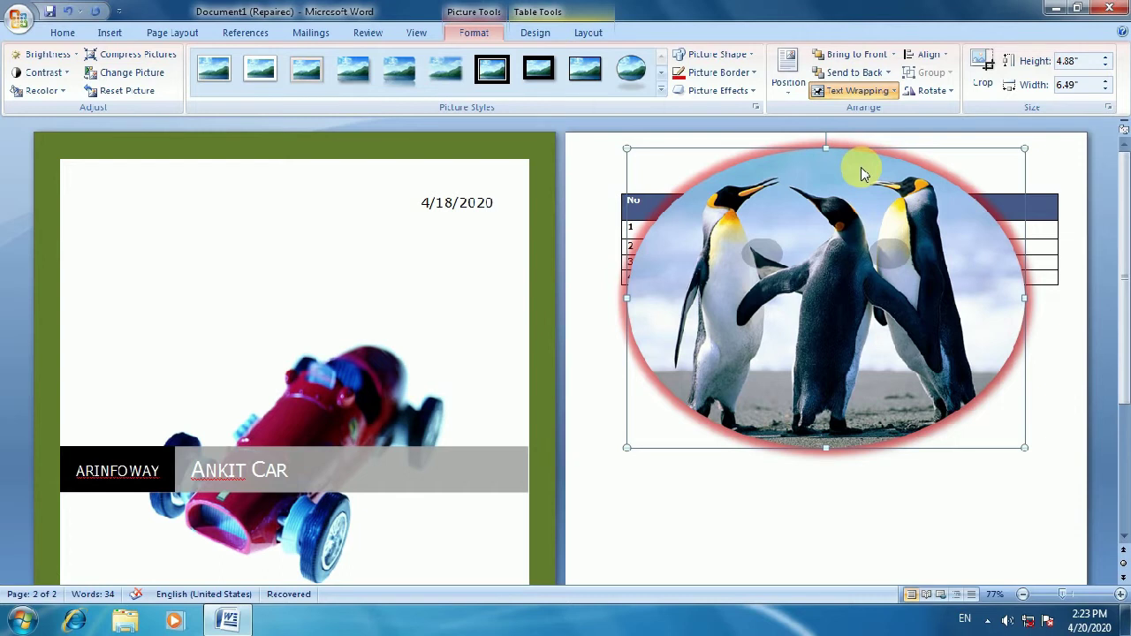
click(1047, 225)
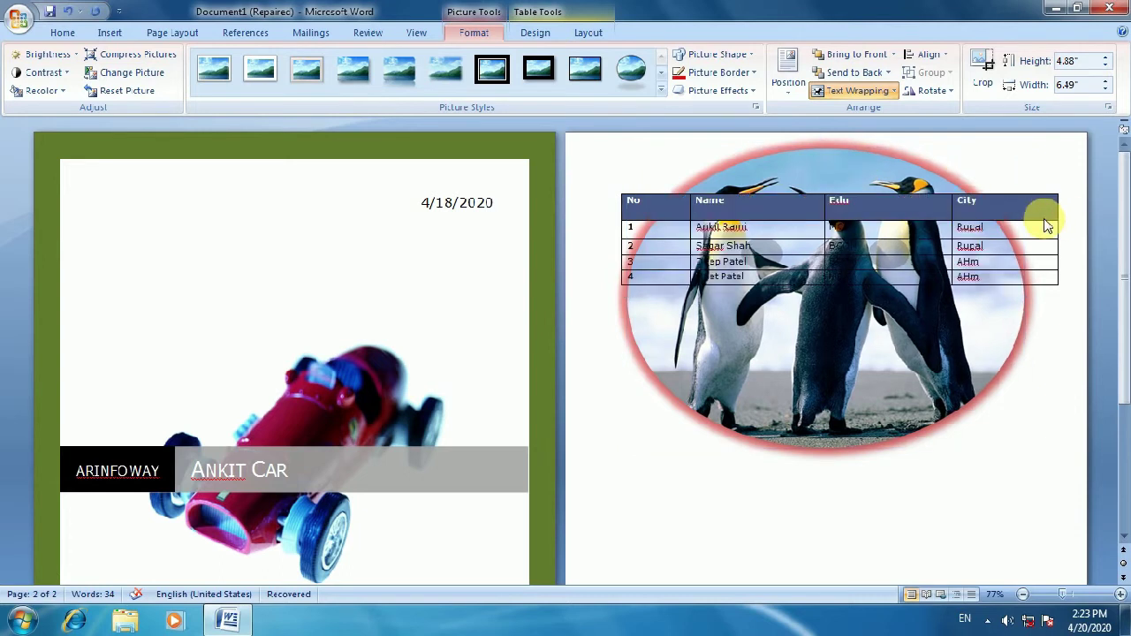
click(1046, 226)
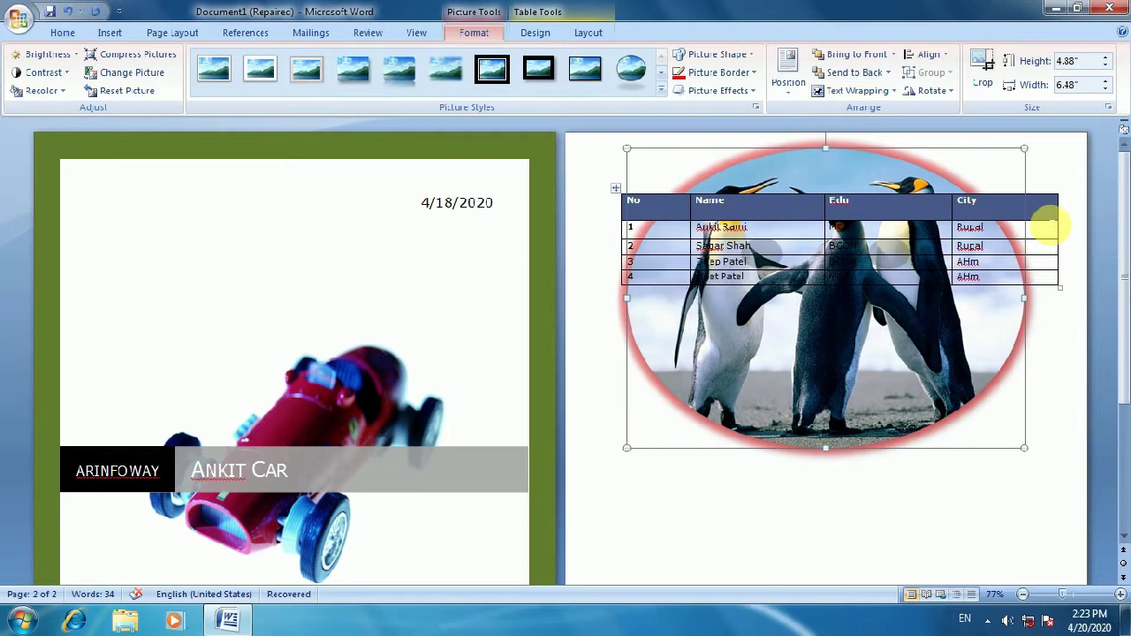
click(857, 90)
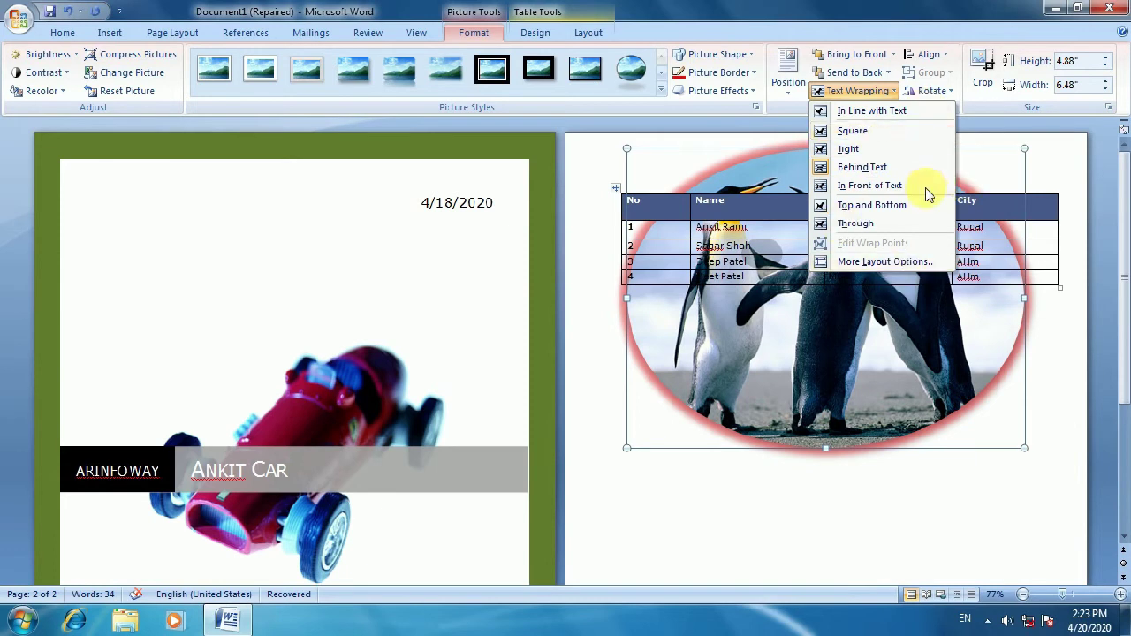
click(927, 58)
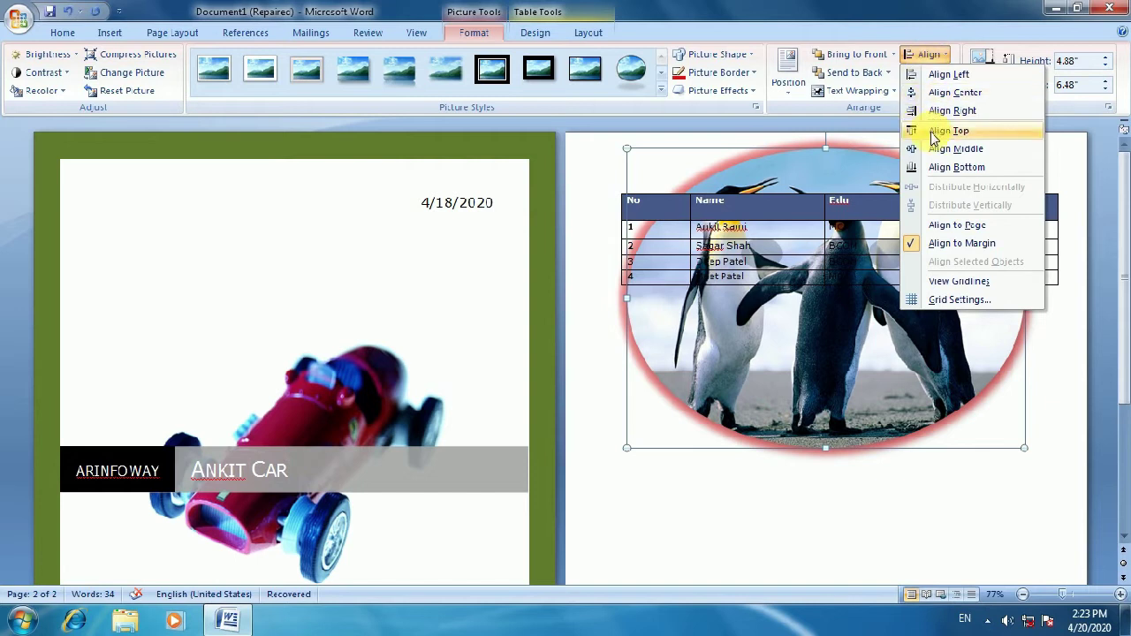
- Check the Position options, reselect the penguin picture and return to the Picture Tools Format tab
click(800, 96)
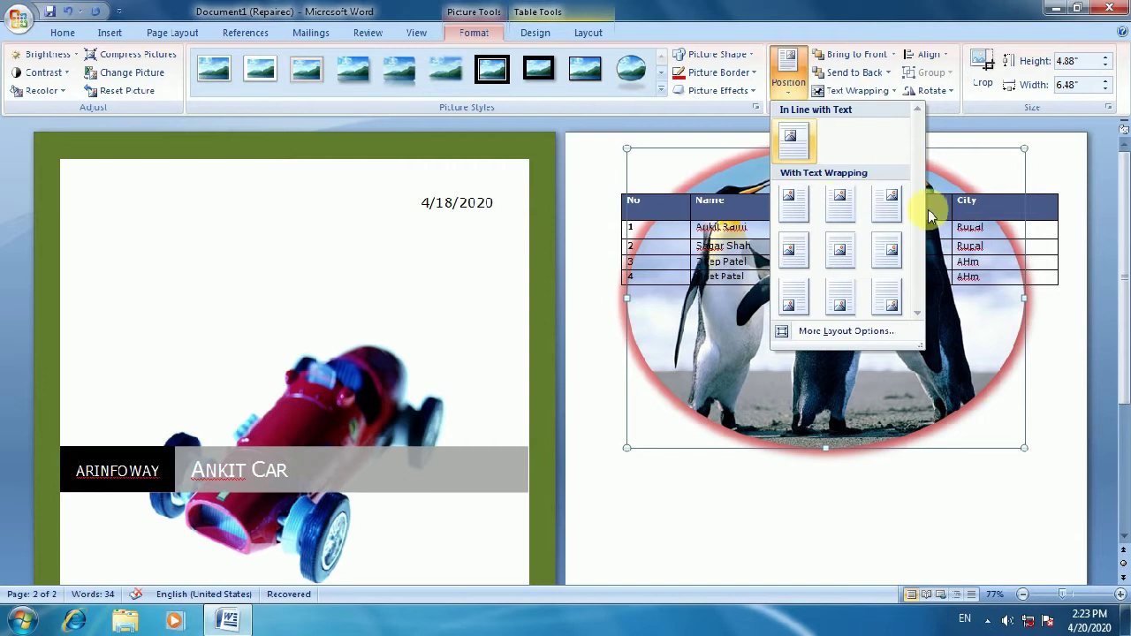
click(960, 115)
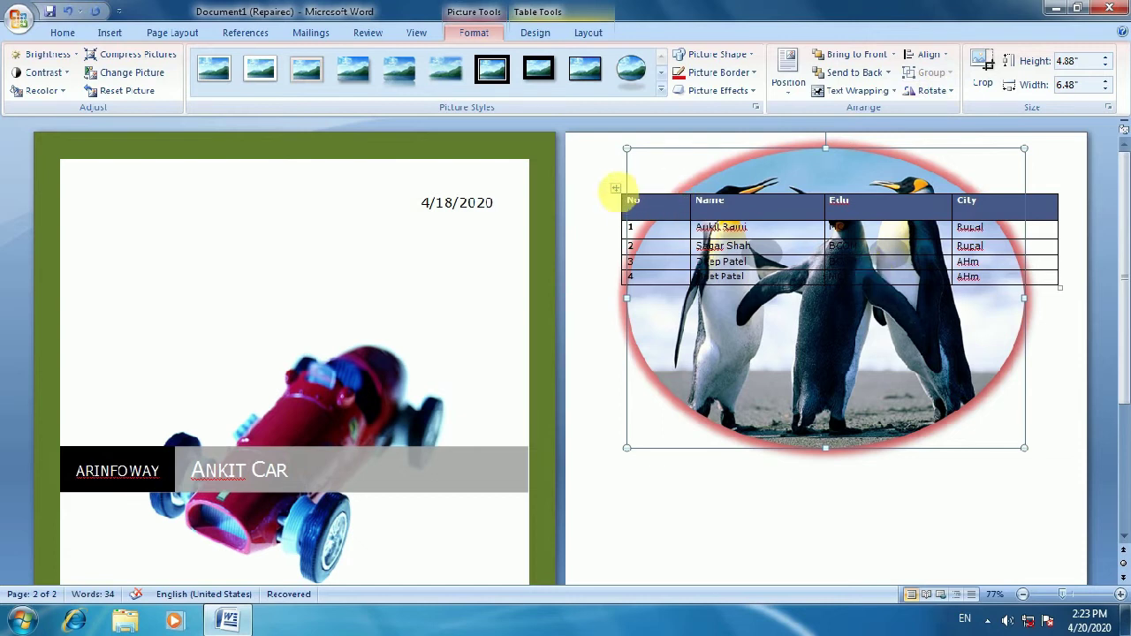
mouse_move(615, 189)
mouse_down()
mouse_move(623, 199)
mouse_move(617, 189)
mouse_up()
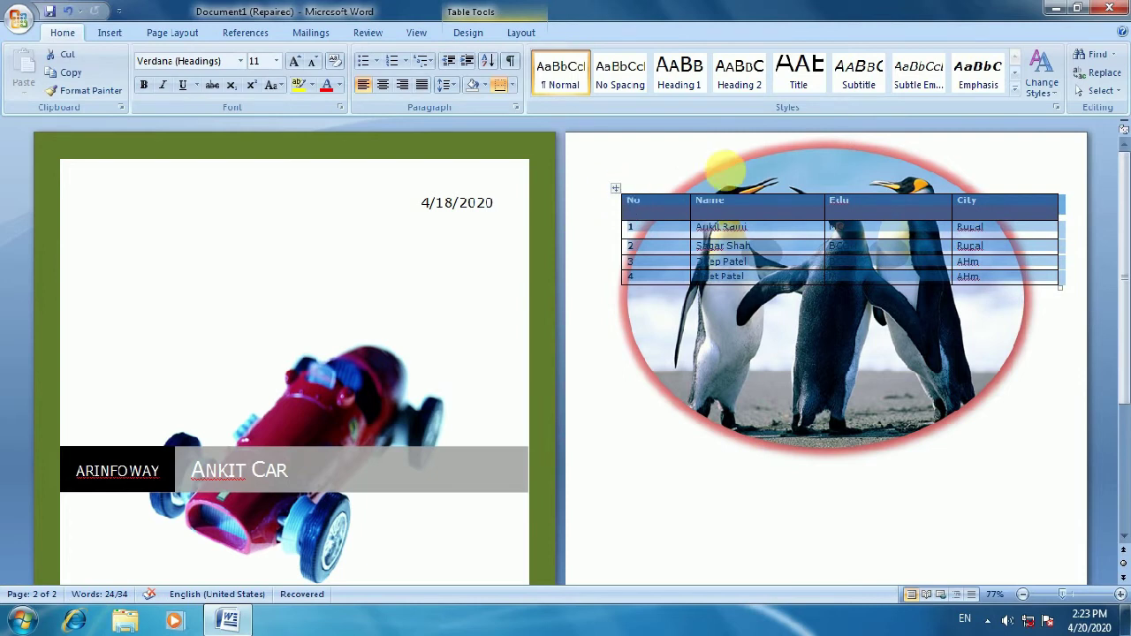
click(777, 172)
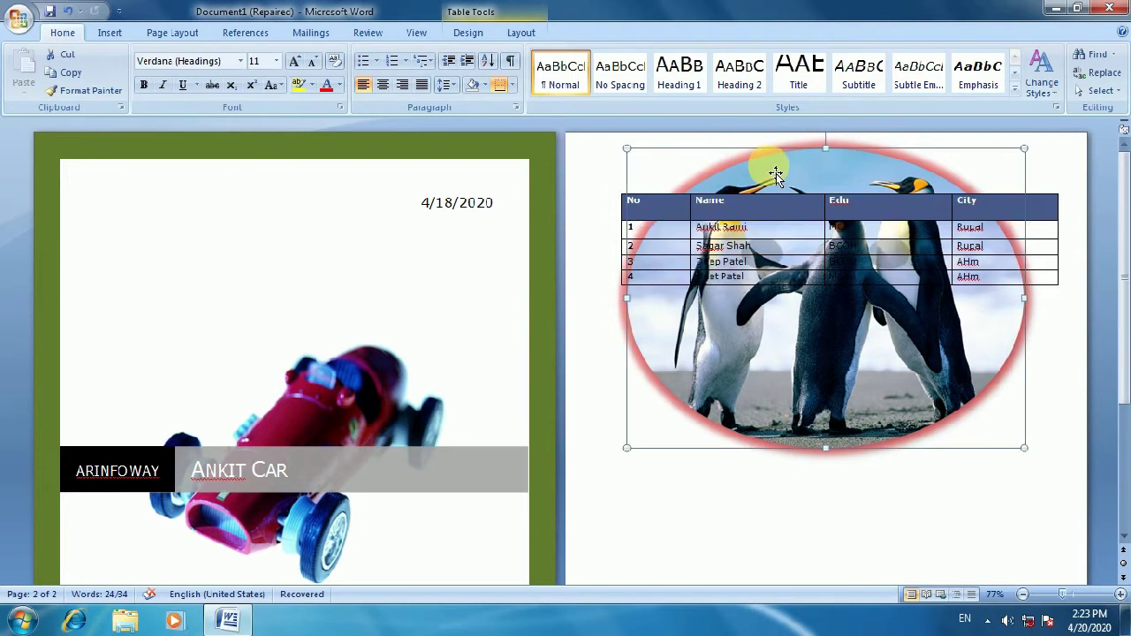
click(680, 228)
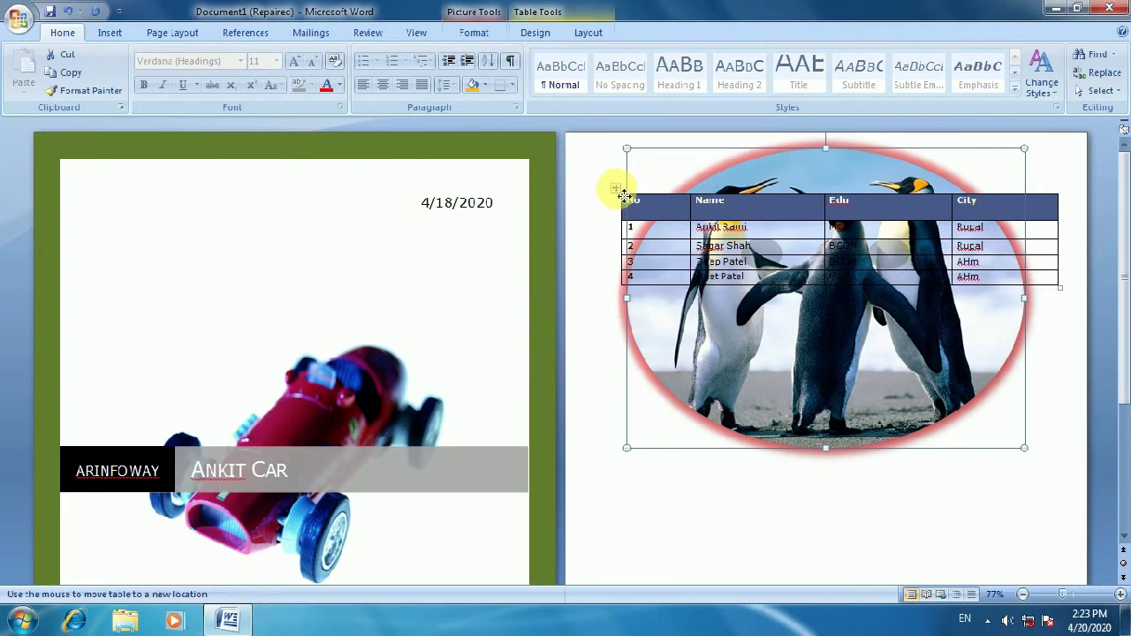
click(624, 194)
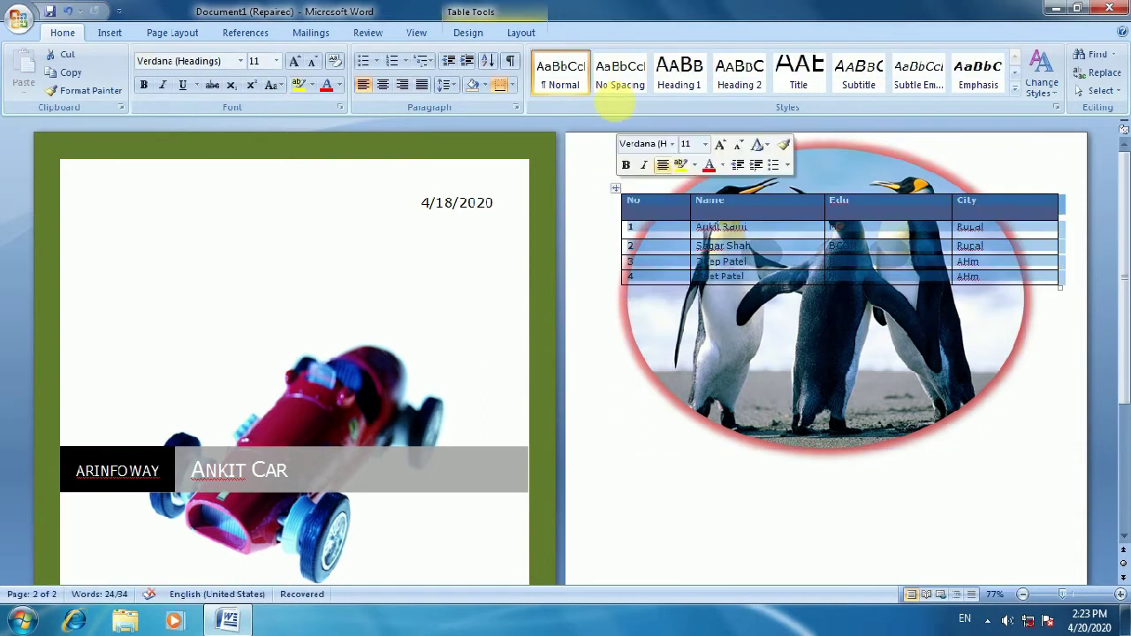
click(516, 35)
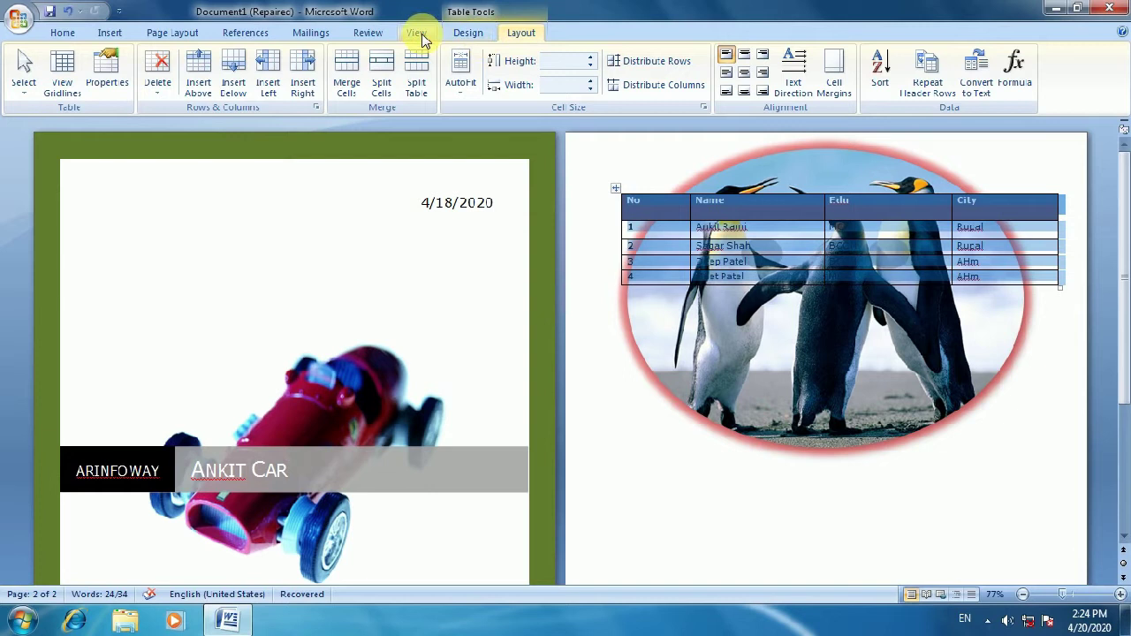
click(416, 32)
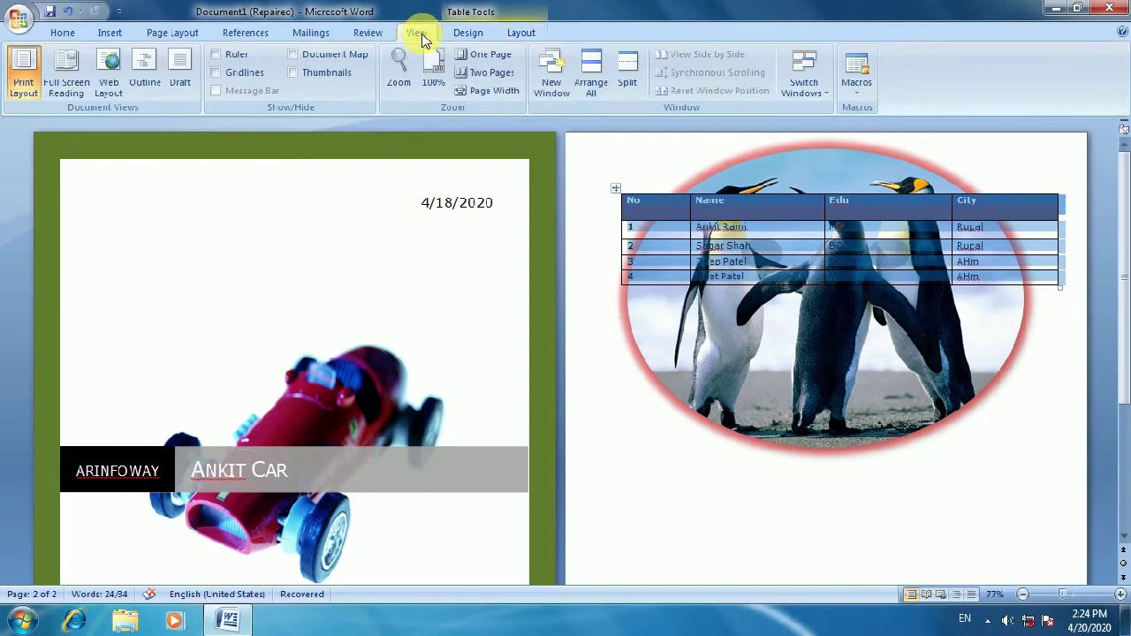
click(822, 367)
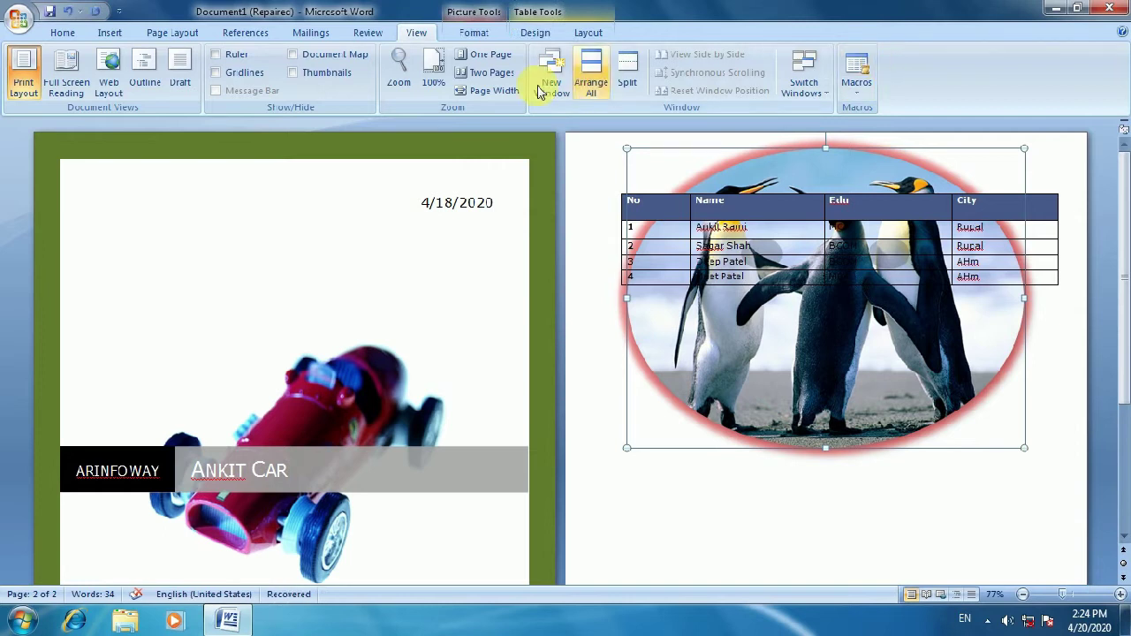
click(473, 35)
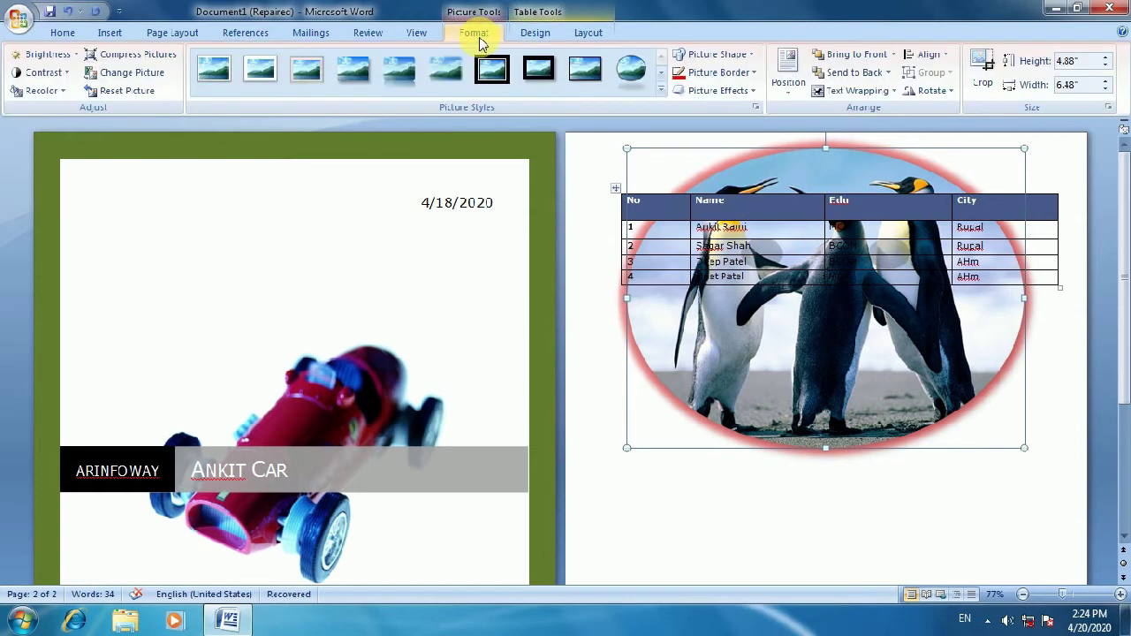
- Rotate the oval penguin picture 90° to the left
click(946, 93)
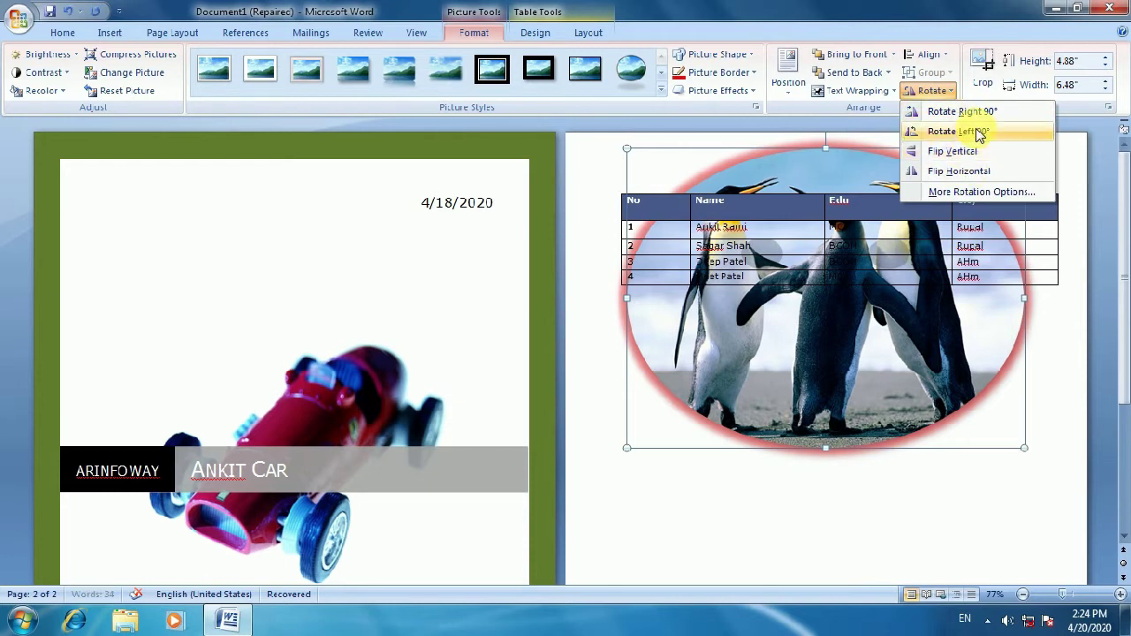
key(Escape)
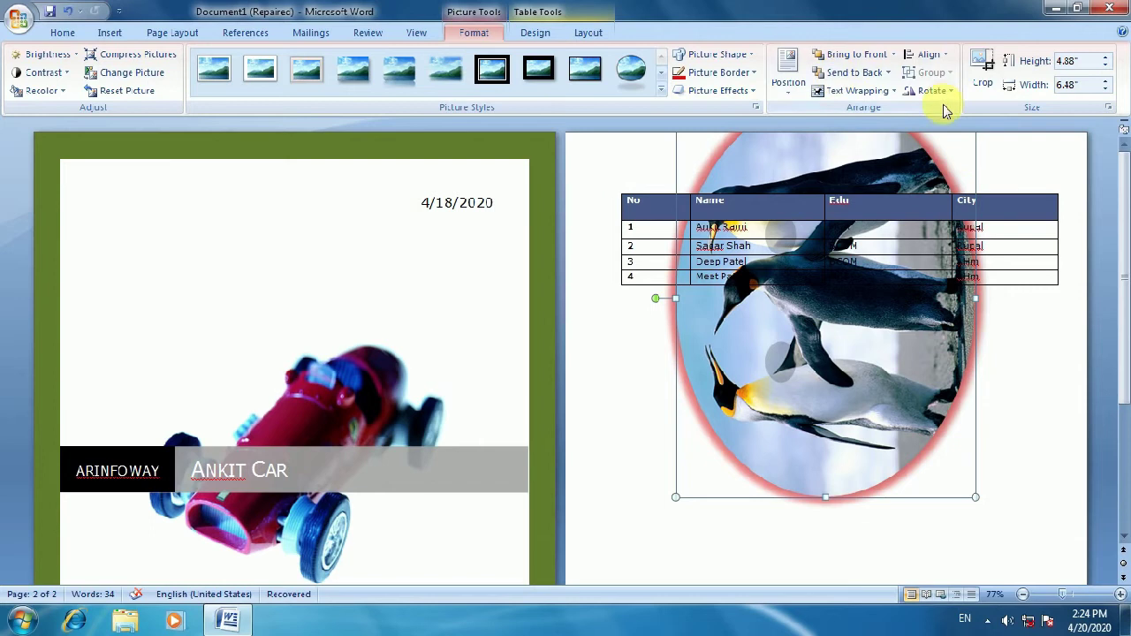
- Crop the penguin picture inward from its lower-left corner
click(979, 84)
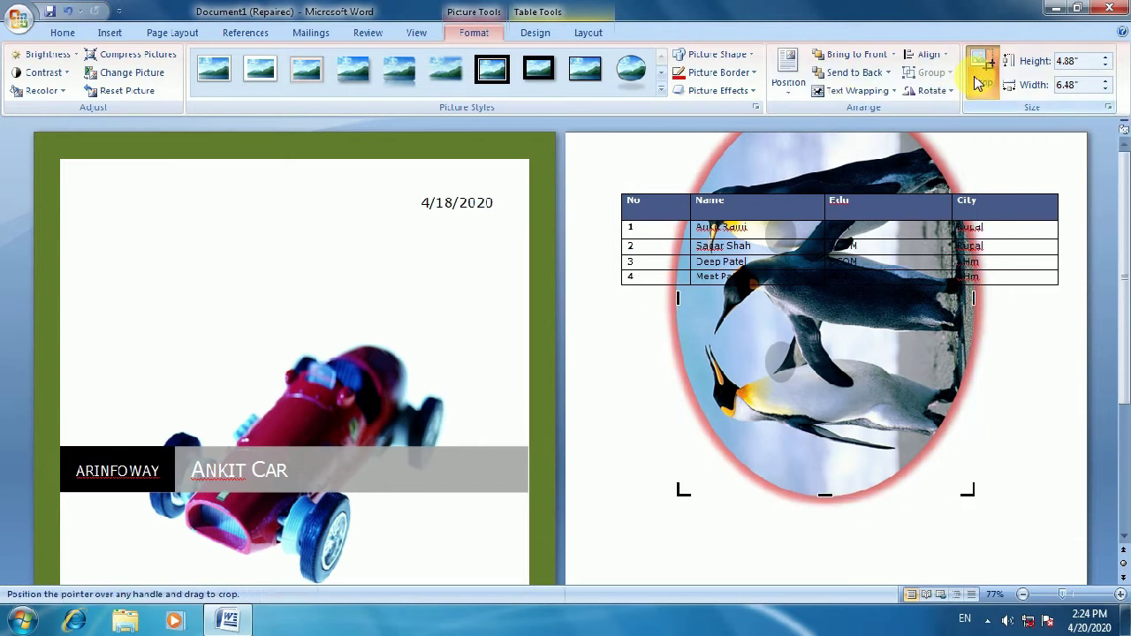
drag(683, 491, 746, 450)
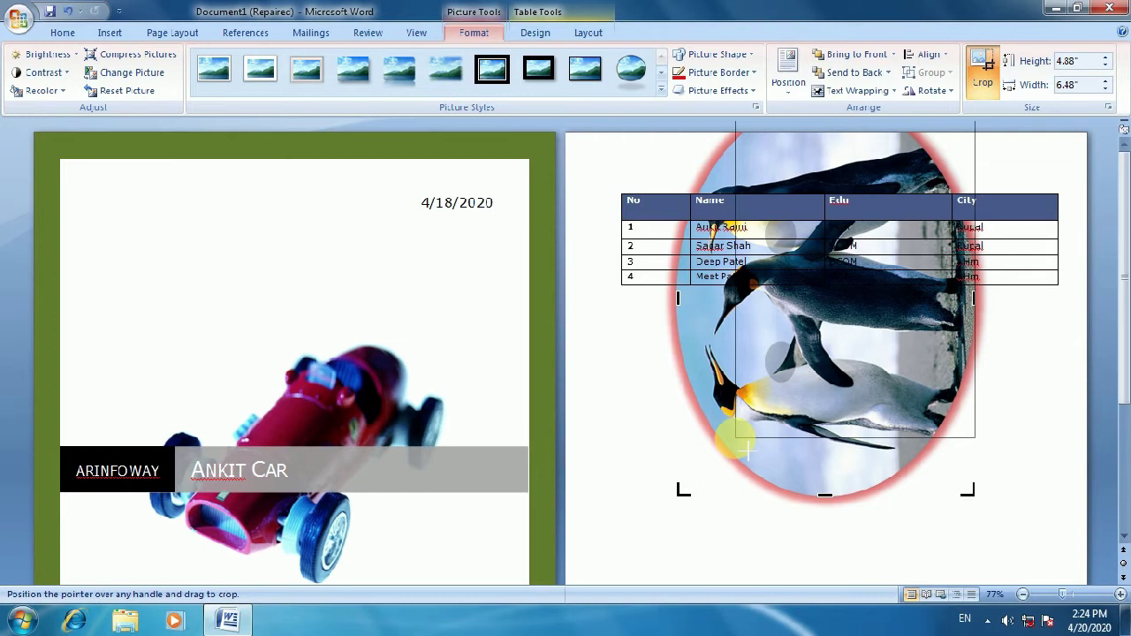
drag(746, 451, 746, 451)
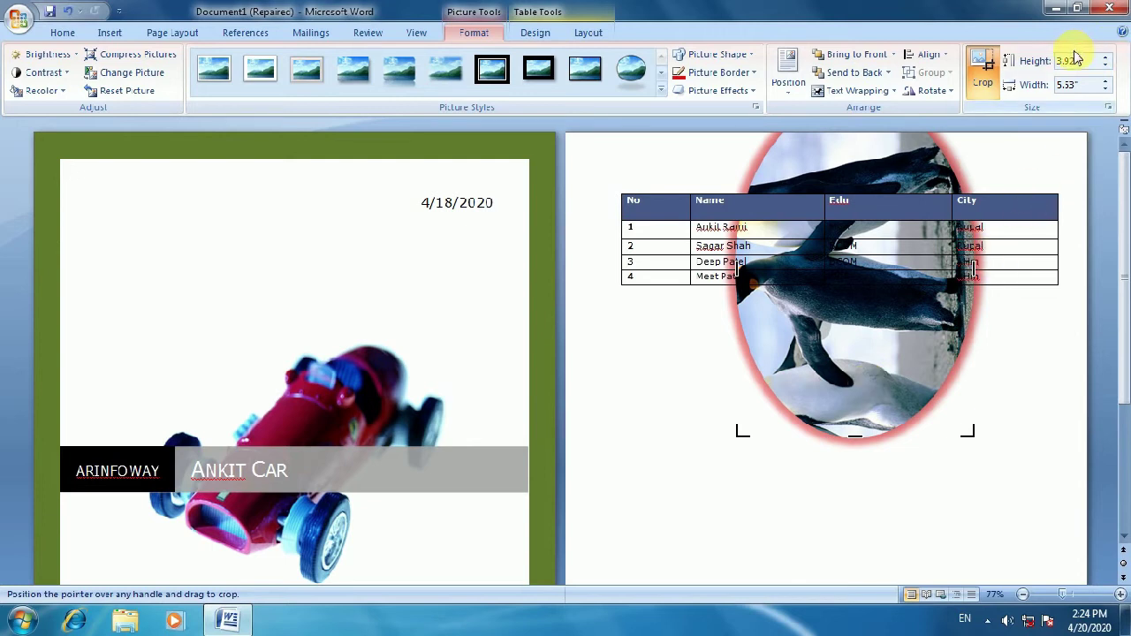
- Rotate the picture 90° right to stand upright and set its height to 4"
click(930, 91)
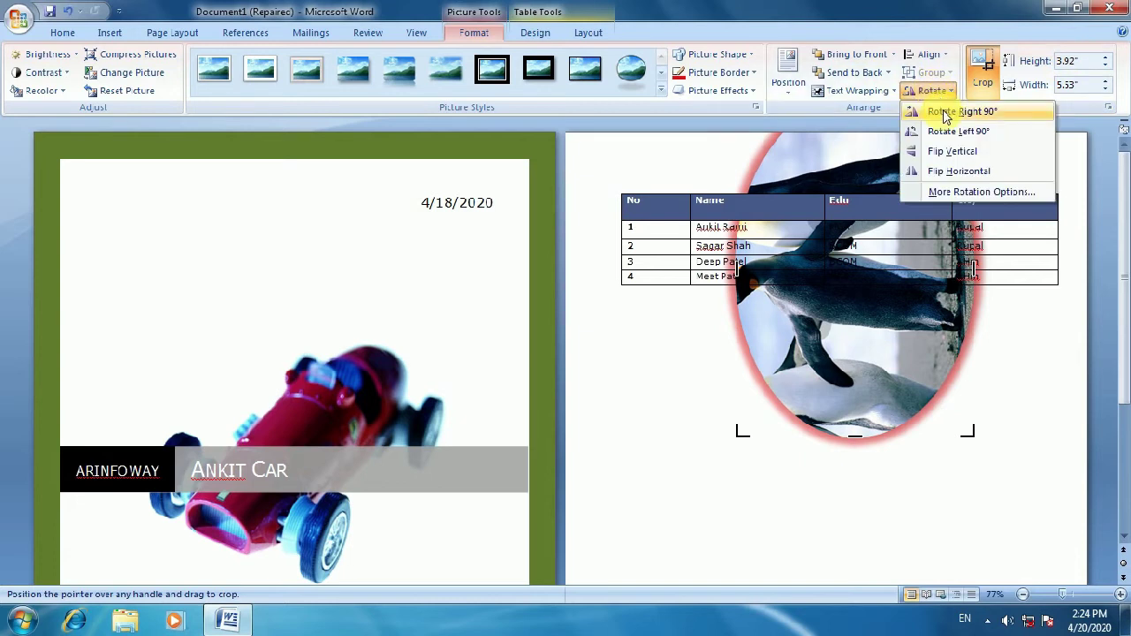
click(944, 112)
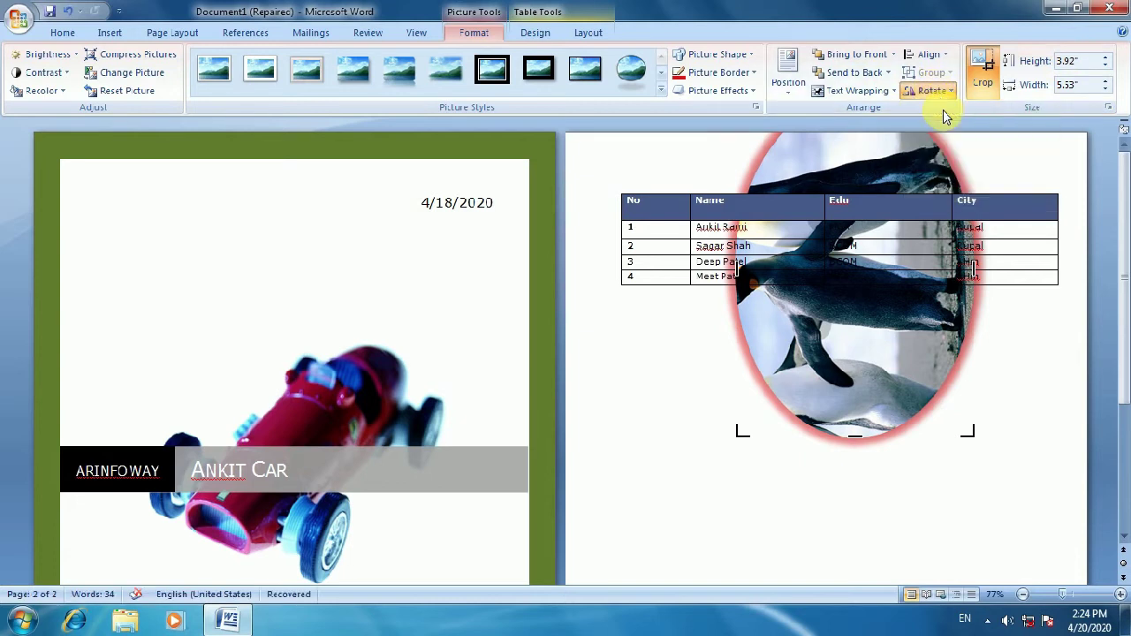
key(ctrl+z)
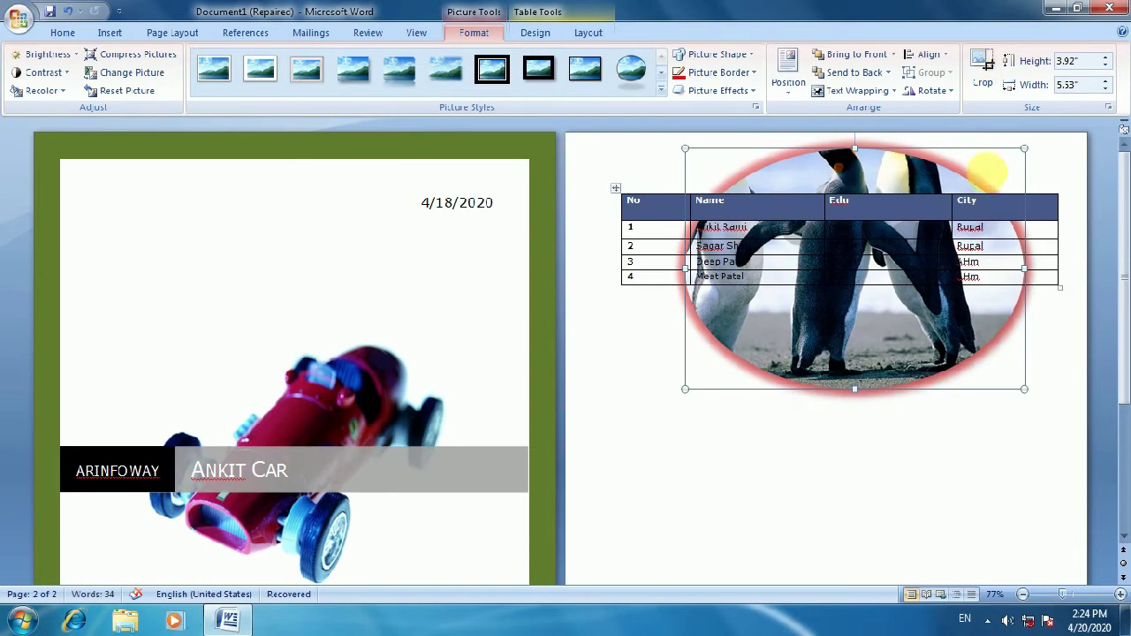
click(1106, 60)
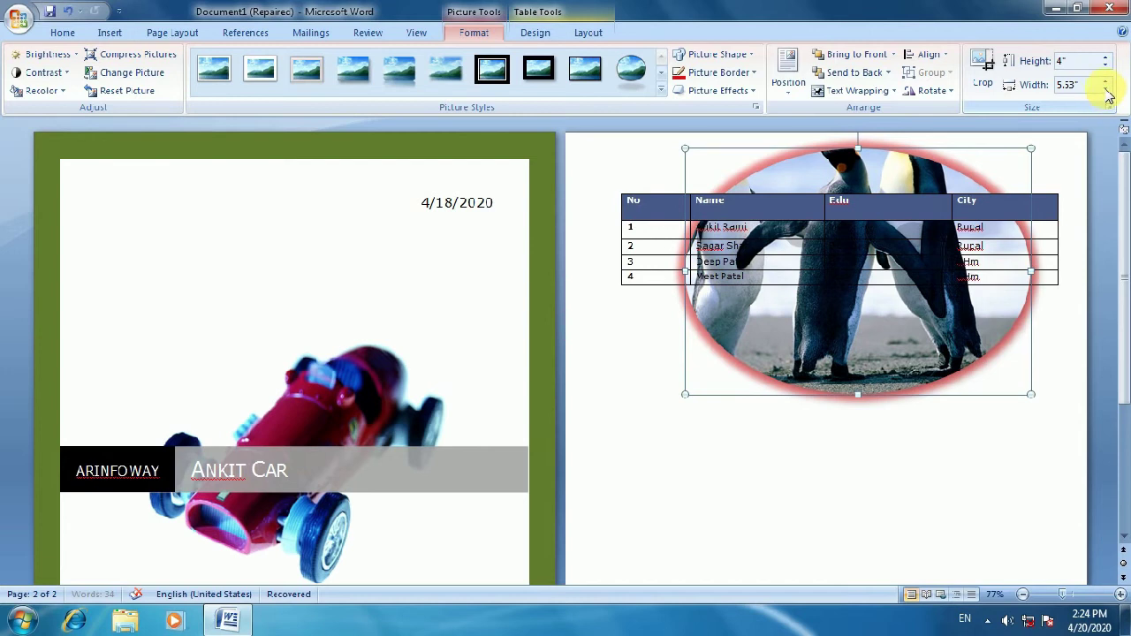
- Bring the Word window back, select the penguin picture and delete it
click(111, 37)
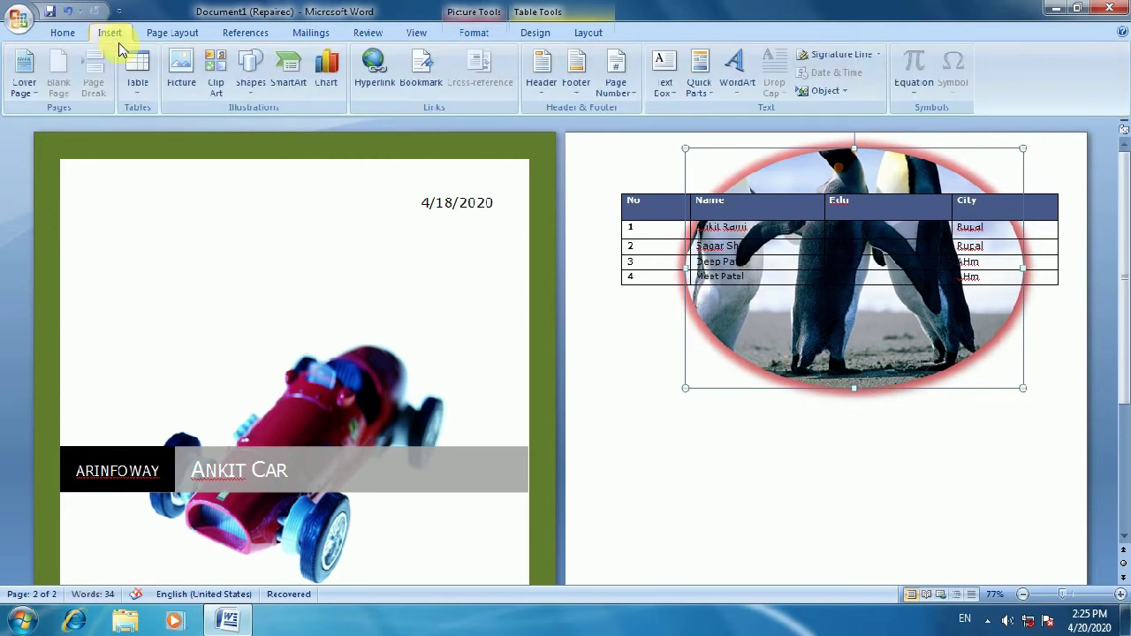
click(198, 91)
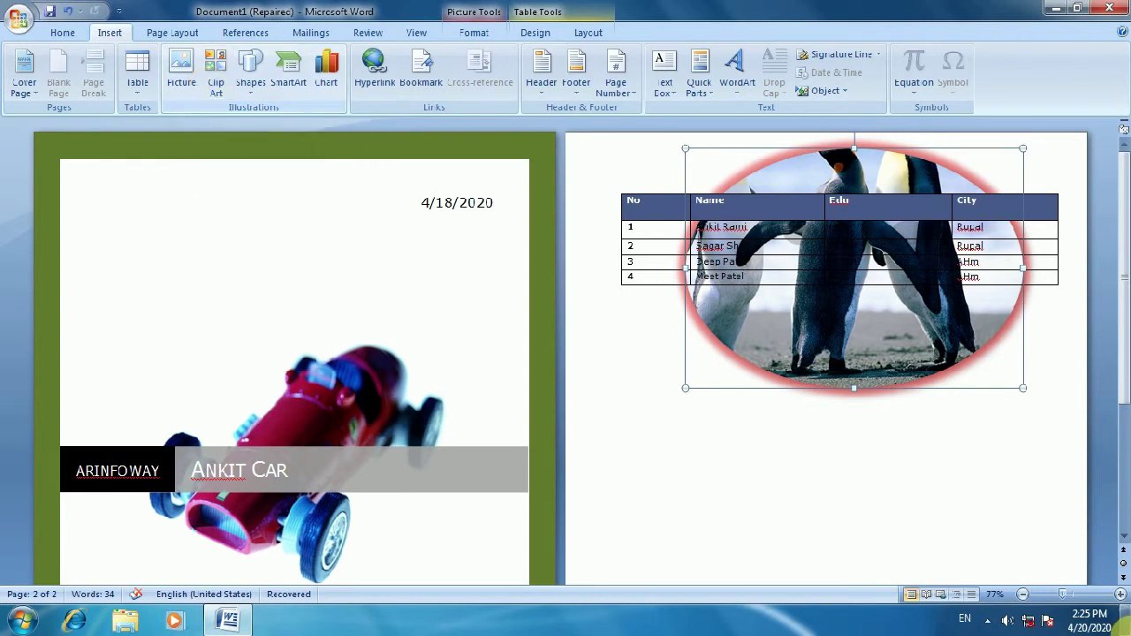
key(super+d)
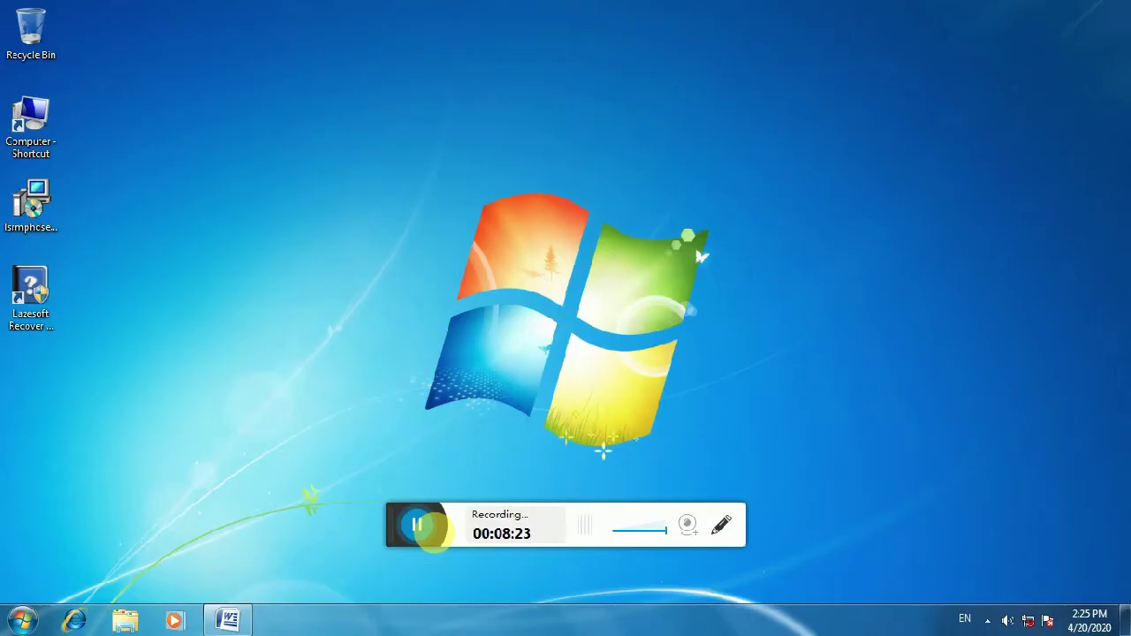
click(227, 623)
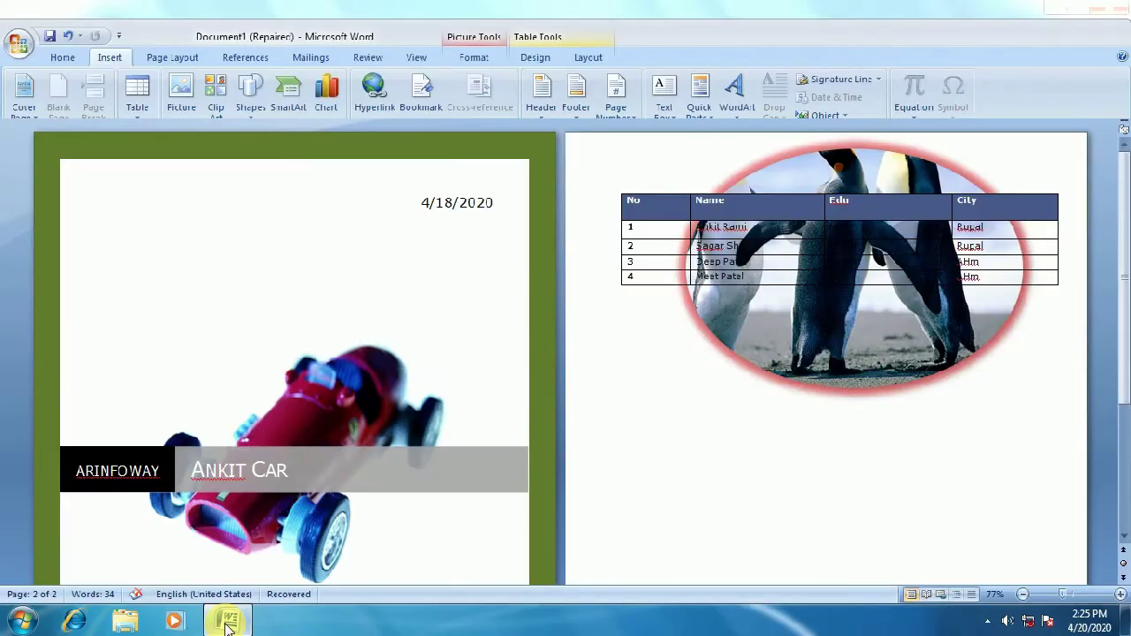
click(821, 361)
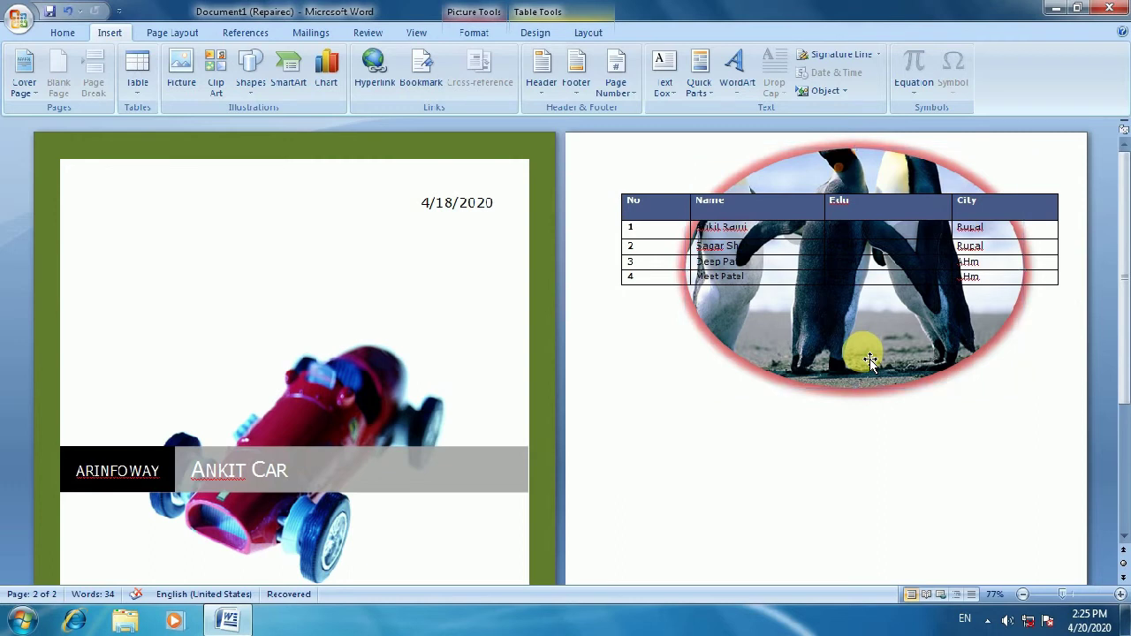
key(Delete)
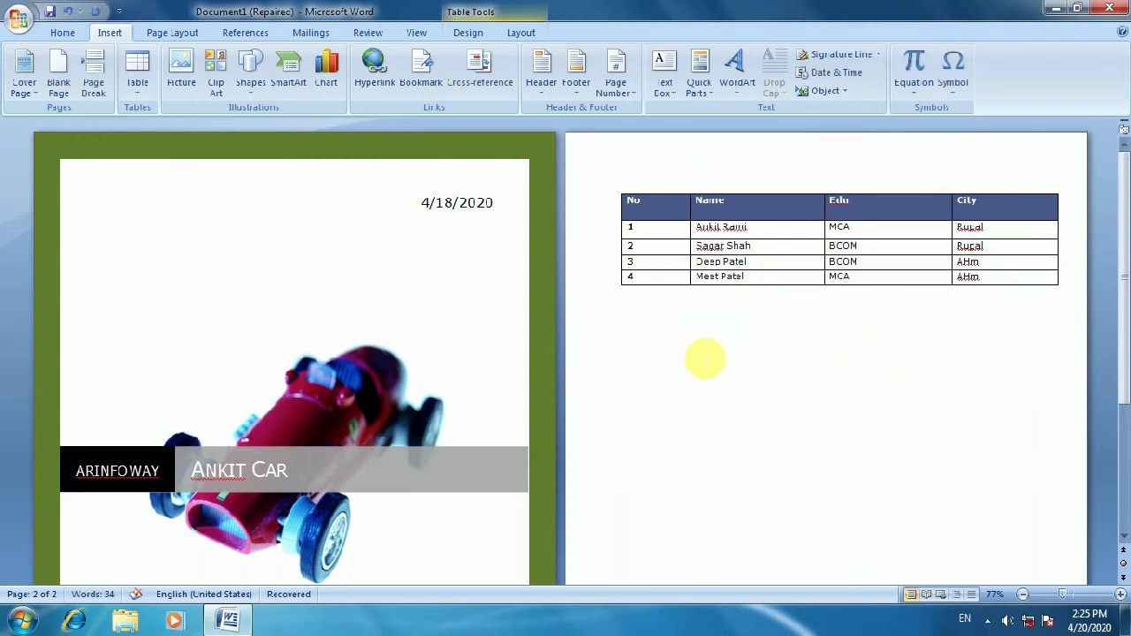
- Below the table, search Clip Art across all collections, including Office Online clips
click(662, 320)
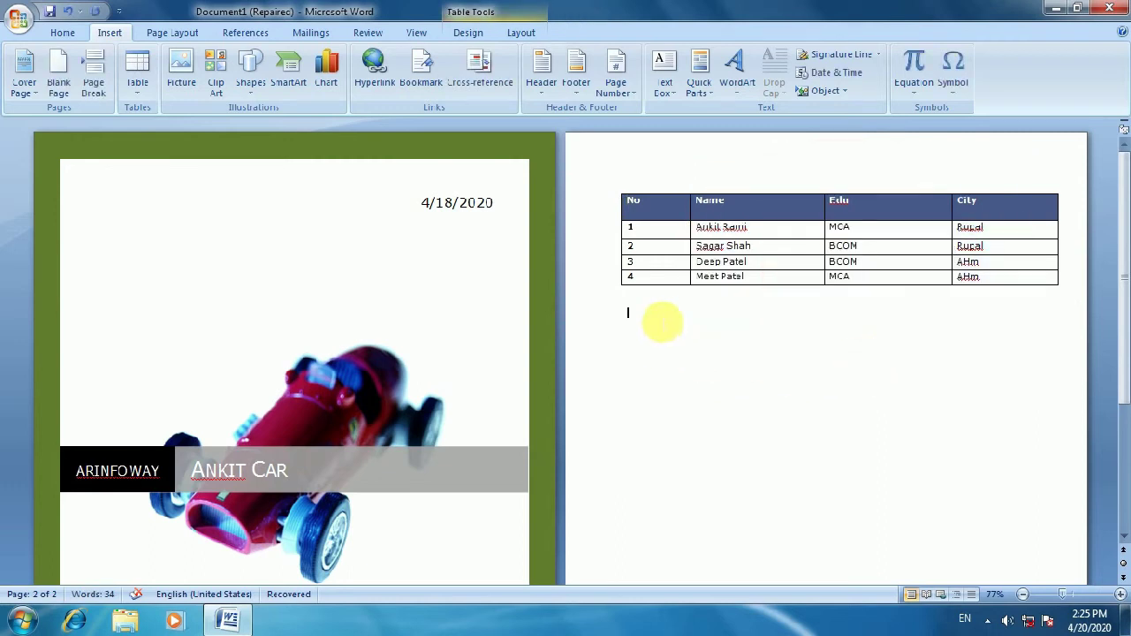
click(221, 74)
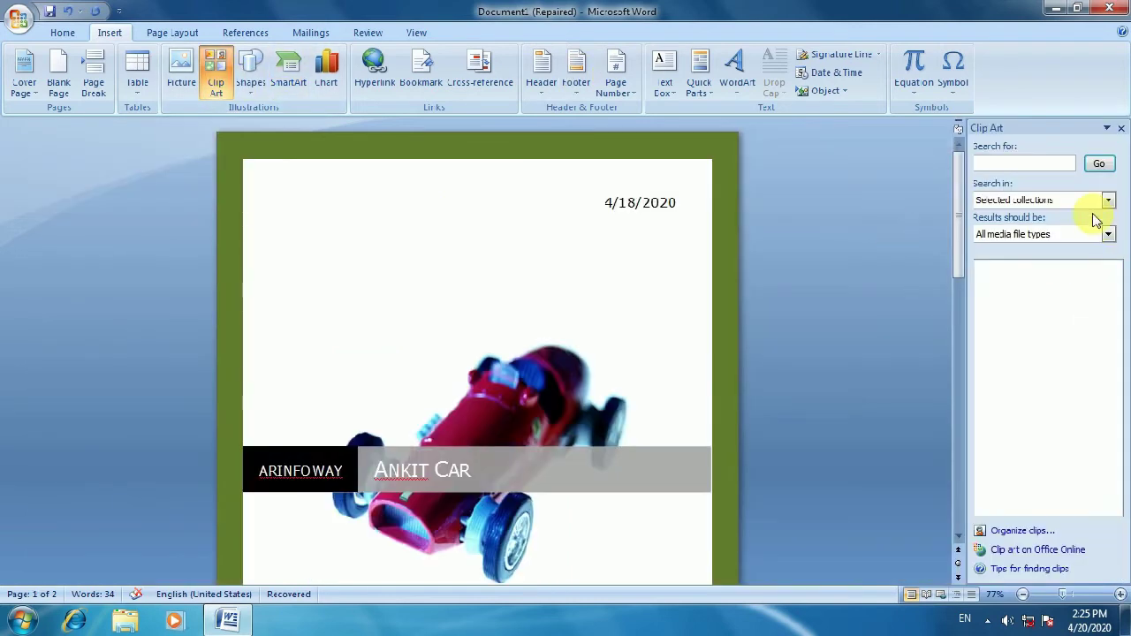
scroll(663, 336, down, 2)
scroll(669, 348, down, 3)
scroll(576, 451, down, 2)
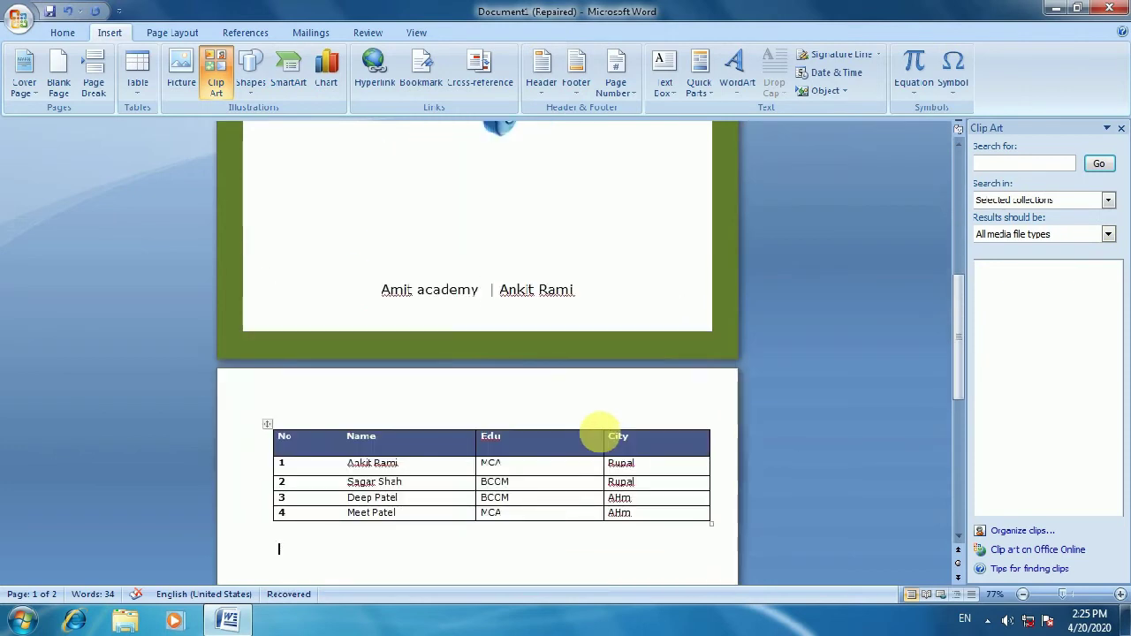
scroll(598, 434, down, 3)
click(1098, 165)
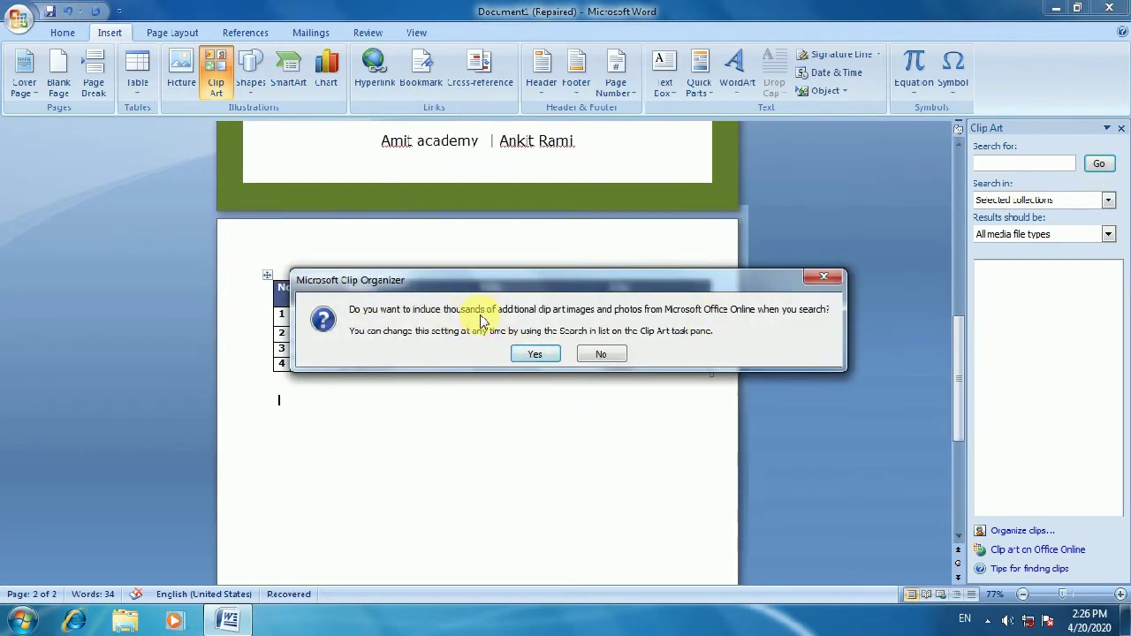
click(543, 355)
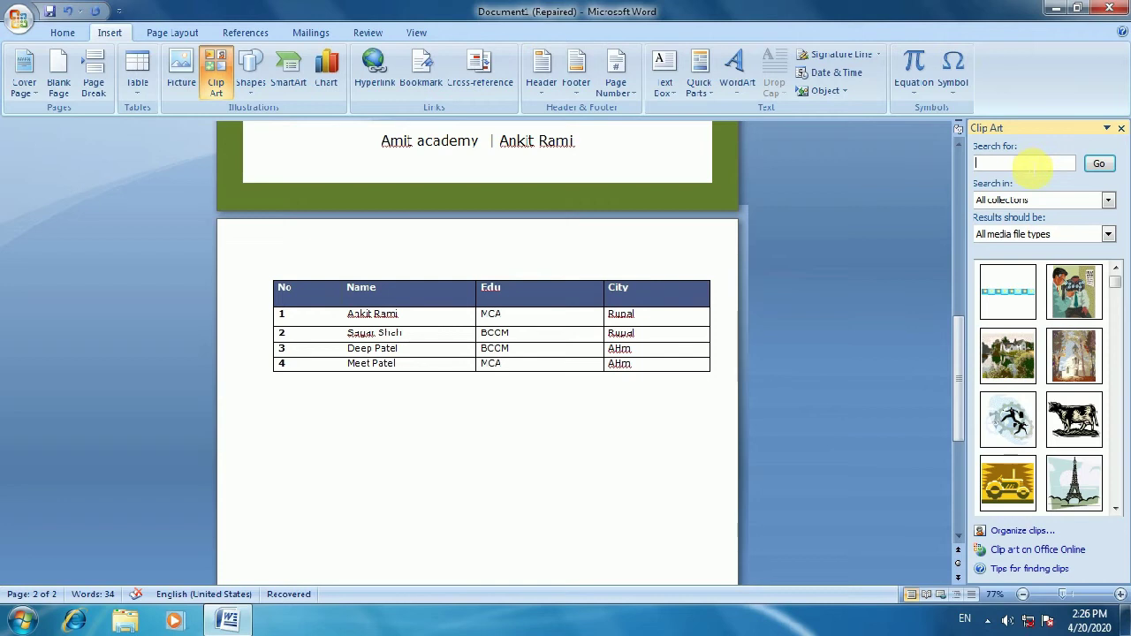
- Search Clip Art for 'computer' and drag the woman-at-computer clip below the student table
text(compu)
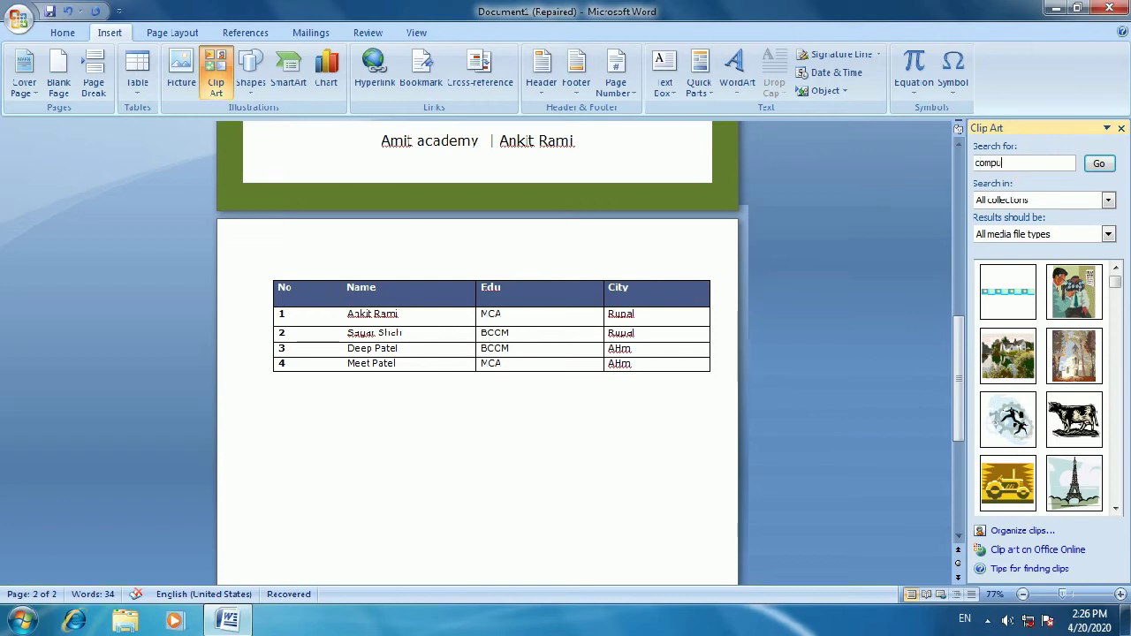
key(Return)
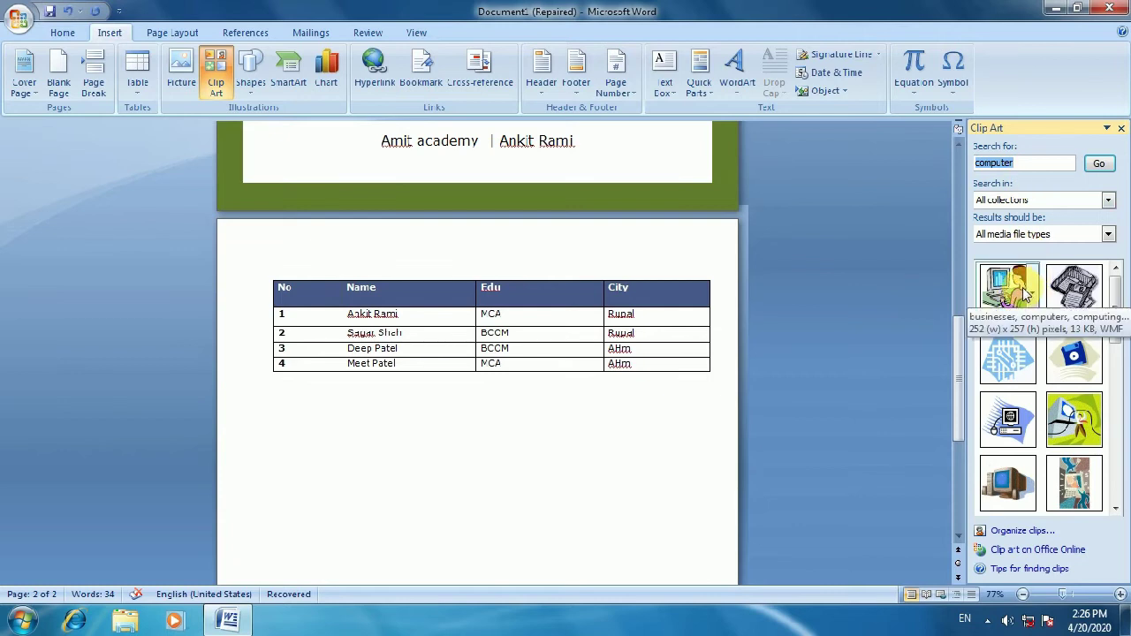
drag(1025, 296, 358, 450)
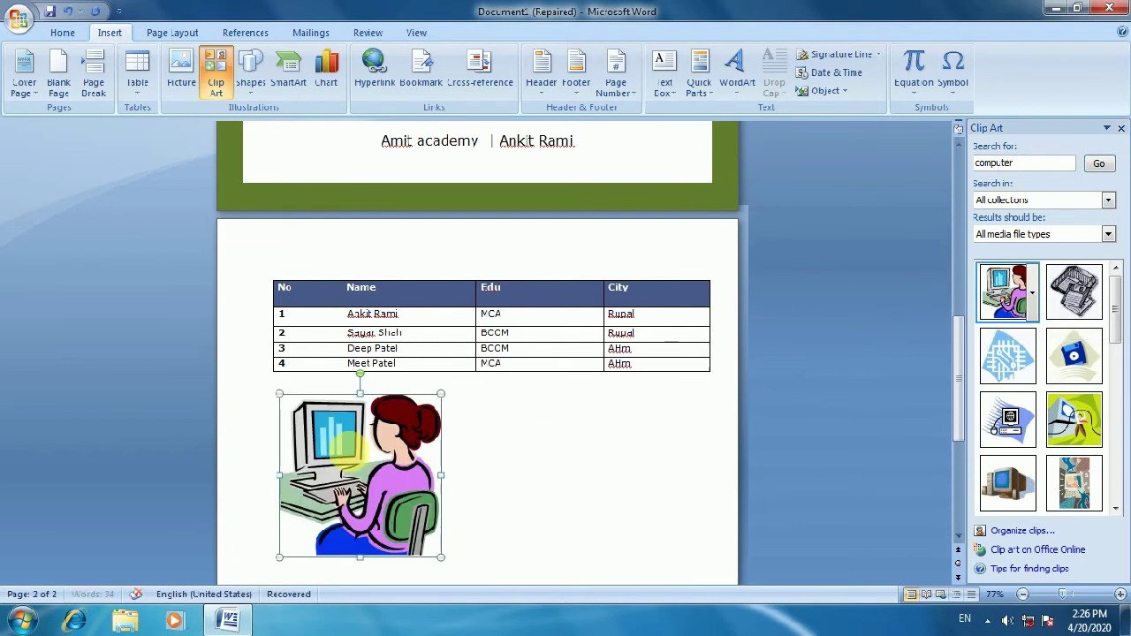
- Search Clip Art for 'car', insert the green race car clip, and close the Clip Art pane
click(1036, 170)
text(car)
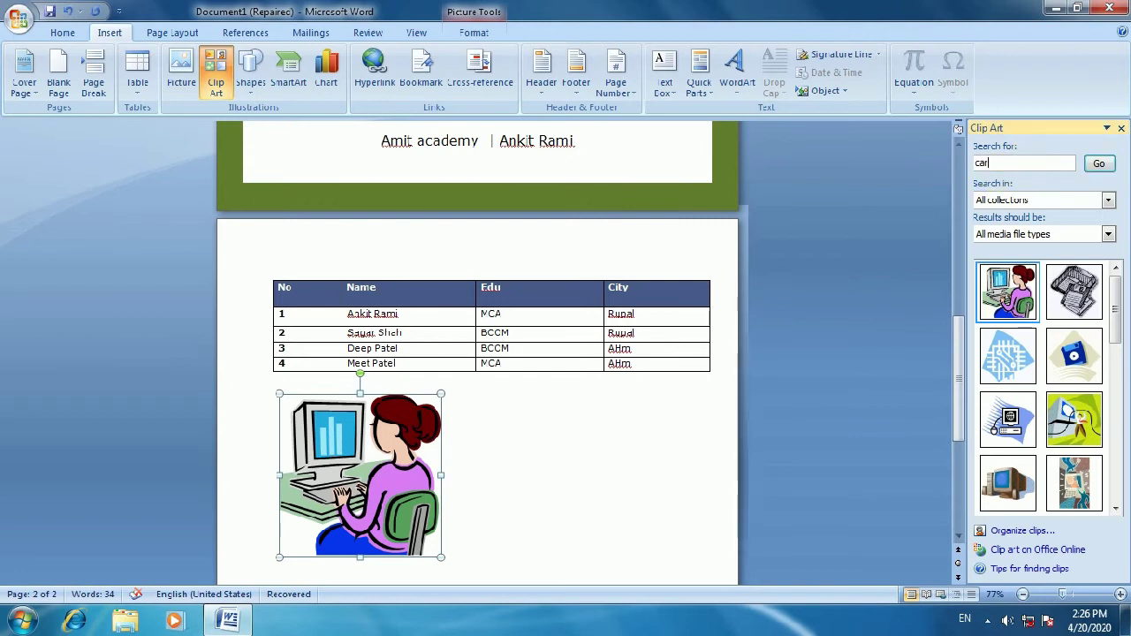
key(Return)
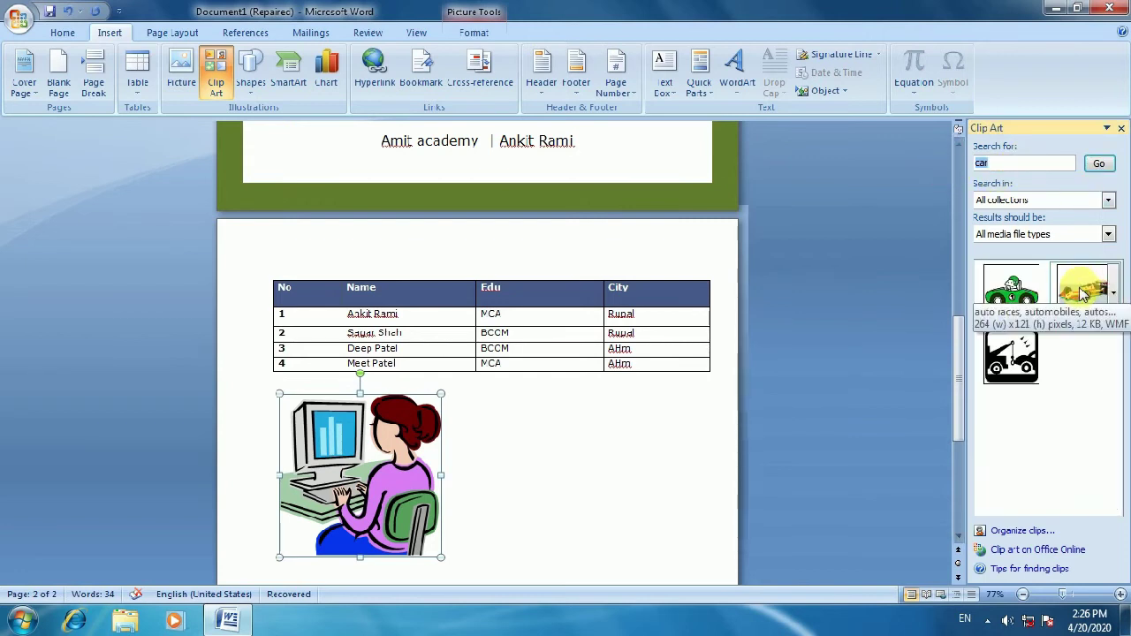
click(1010, 297)
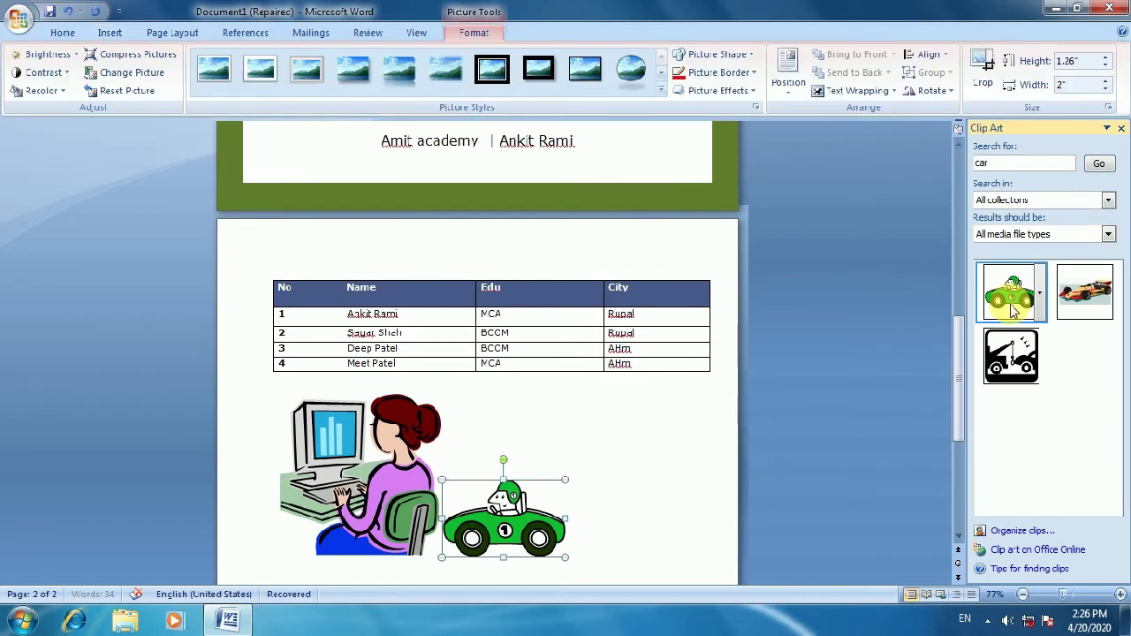
click(1121, 132)
scroll(796, 327, up, 4)
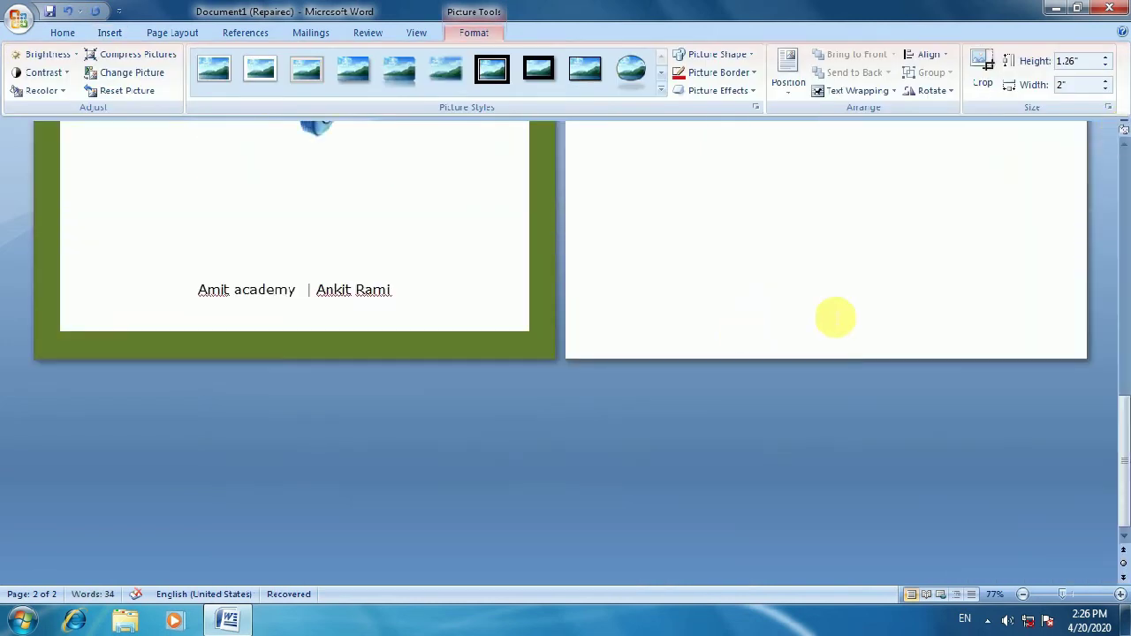
scroll(875, 310, up, 6)
scroll(910, 300, up, 1)
scroll(934, 341, up, 3)
scroll(833, 416, down, 2)
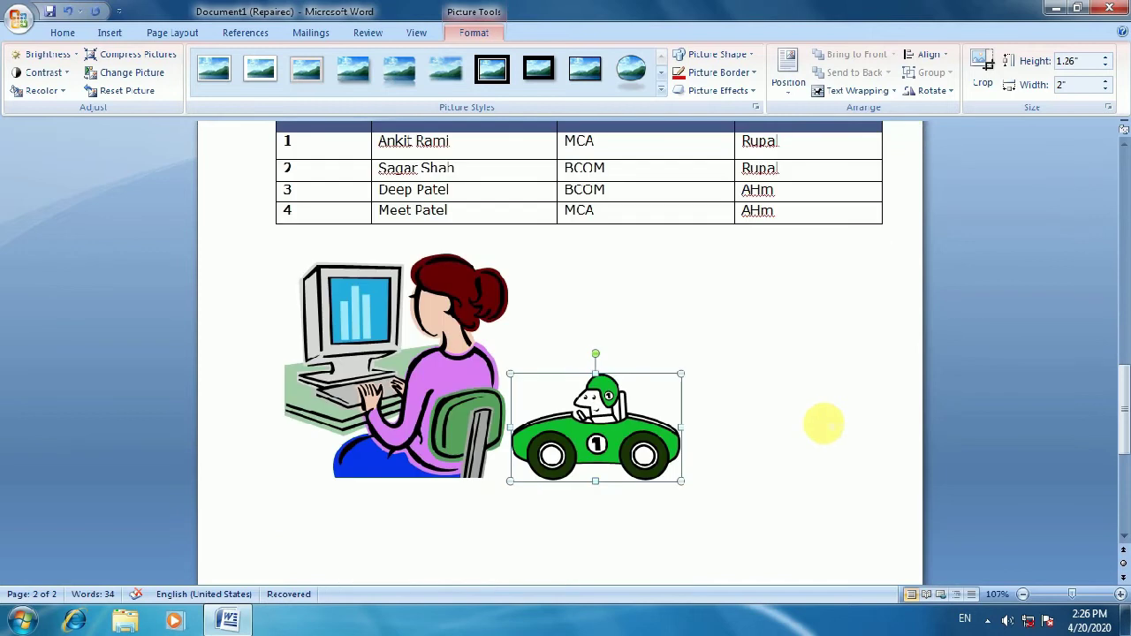
click(469, 40)
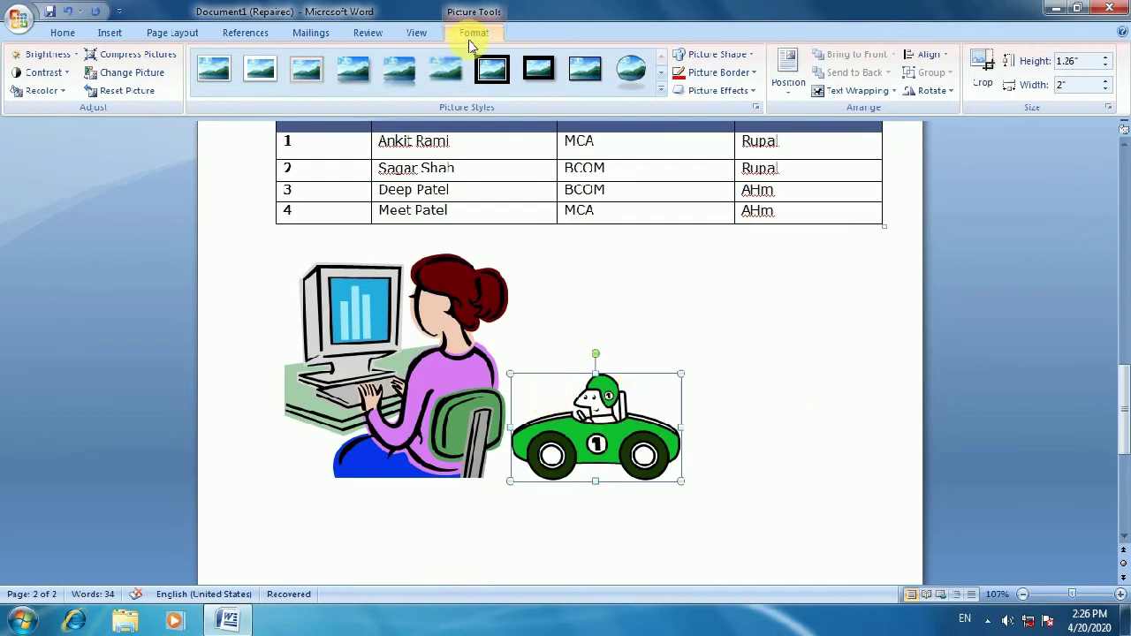
click(389, 327)
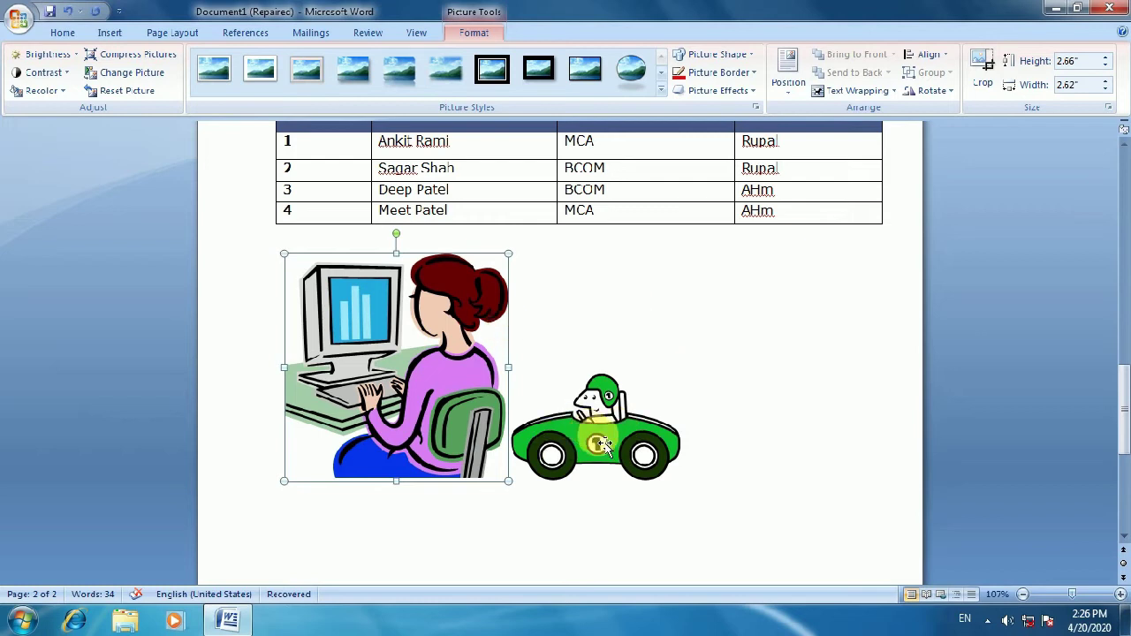
click(841, 429)
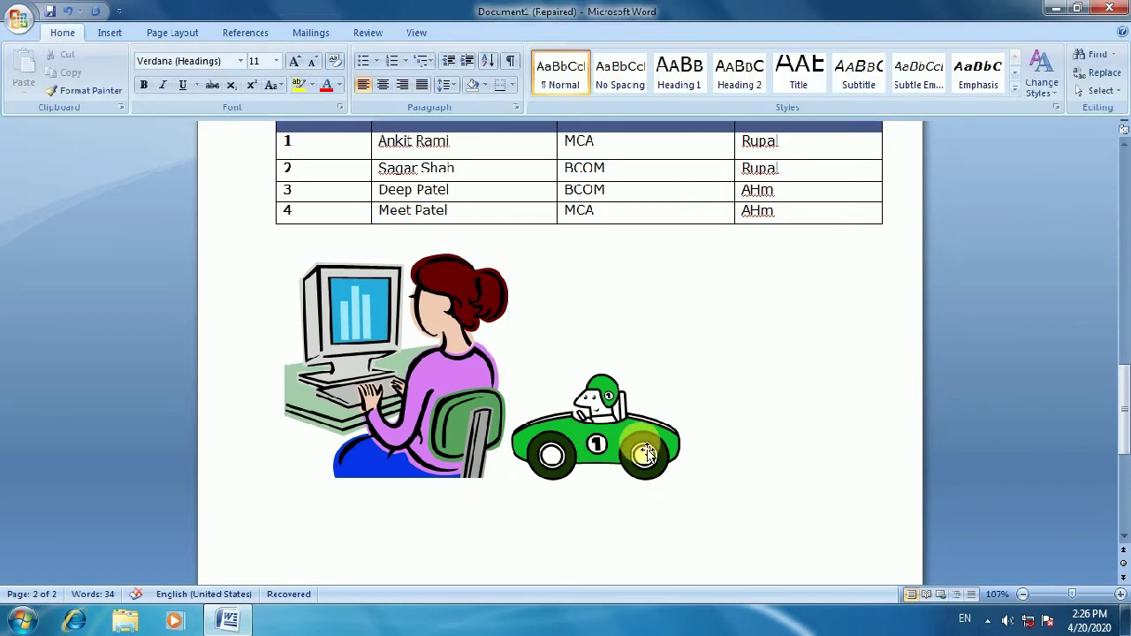
click(642, 440)
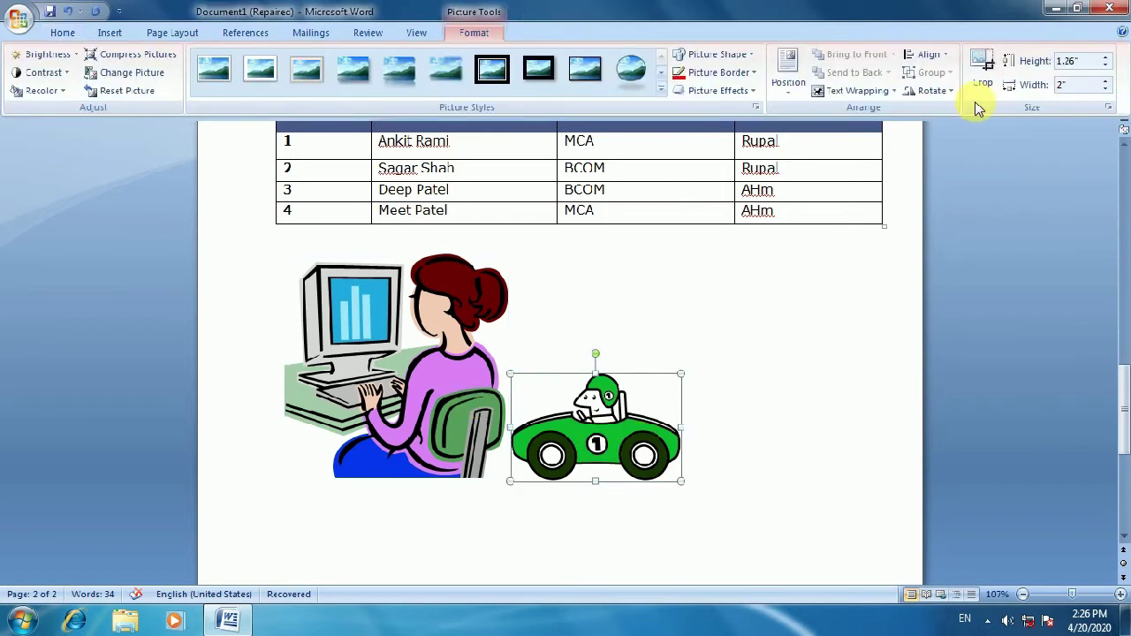
- Apply a thick black framed Picture Style to the woman-at-computer picture
click(817, 425)
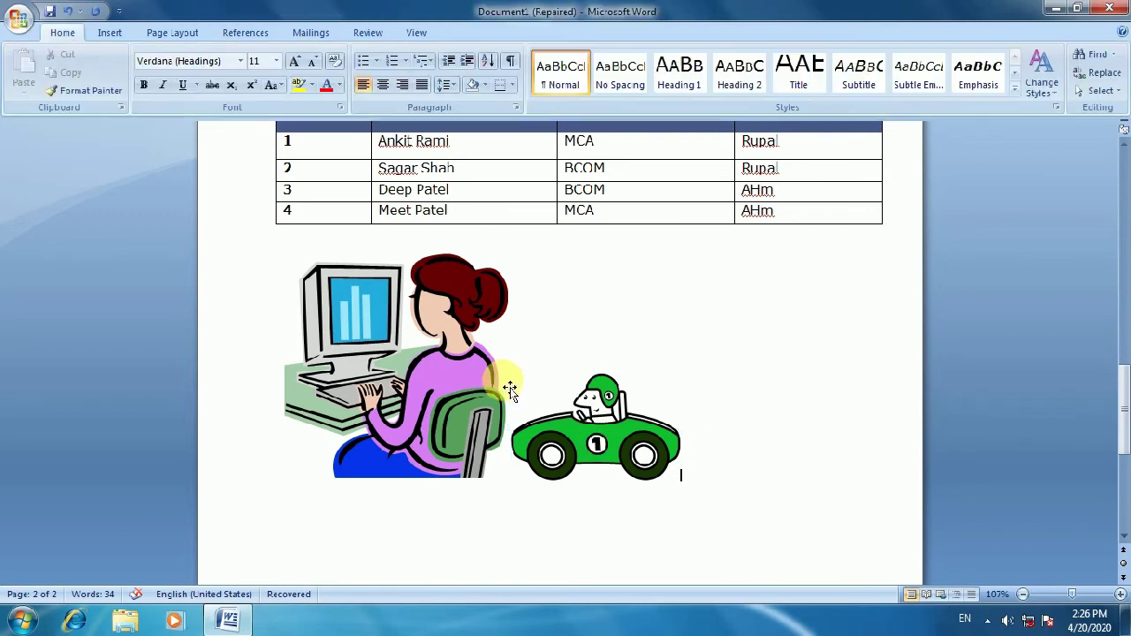
click(470, 390)
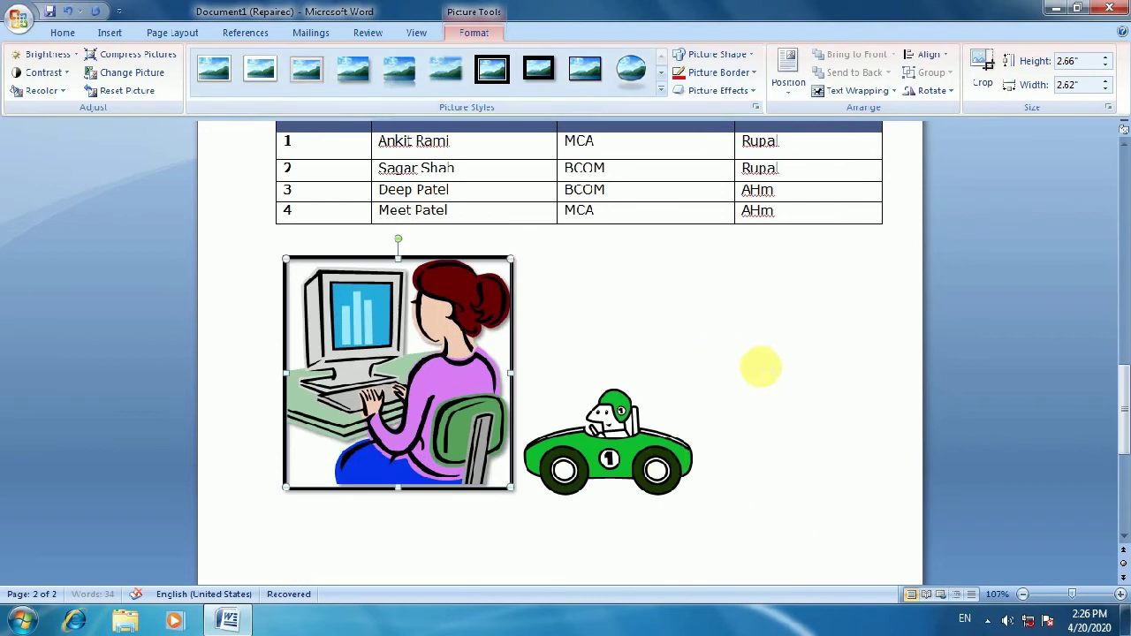
click(768, 371)
- Give the race car picture a 6 pt border and nudge it slightly upward
click(638, 466)
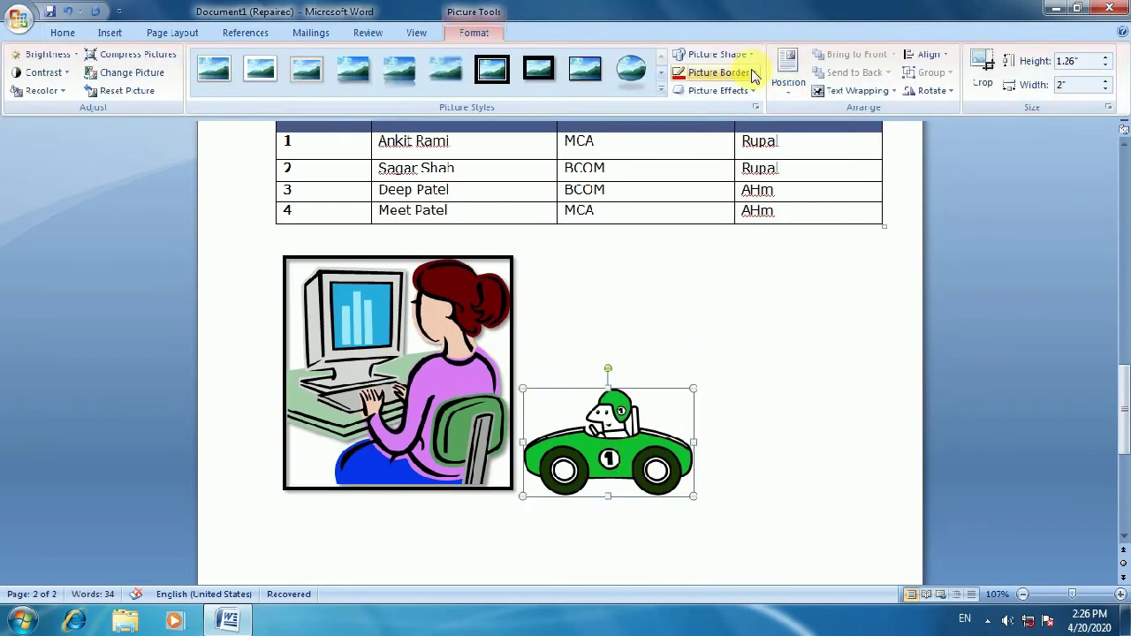
click(751, 75)
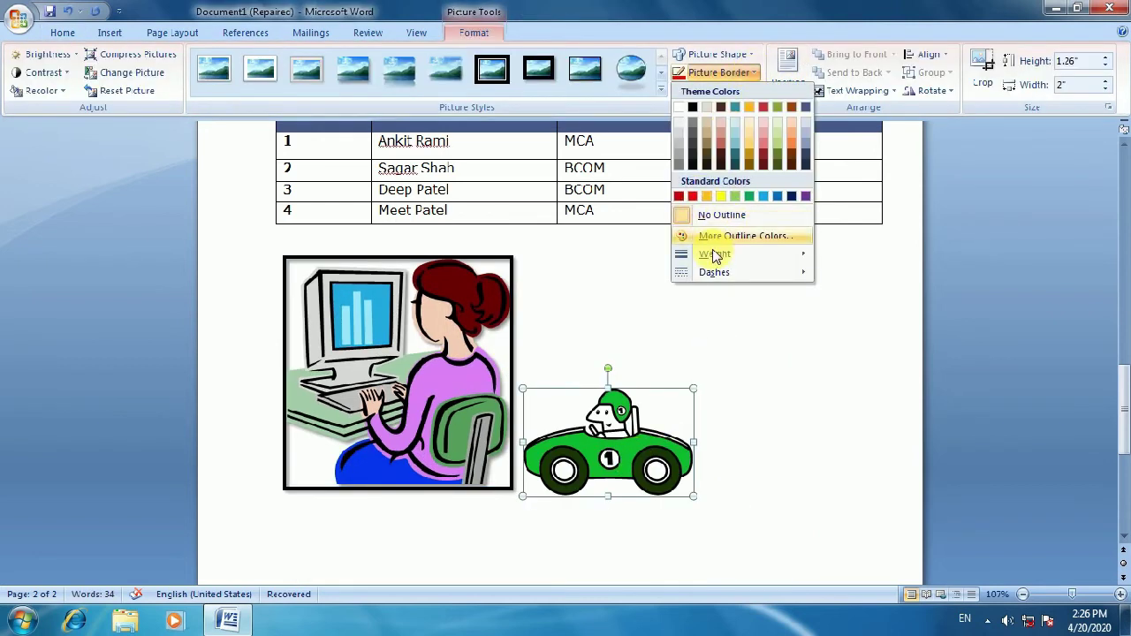
mouse_move(714, 254)
click(870, 405)
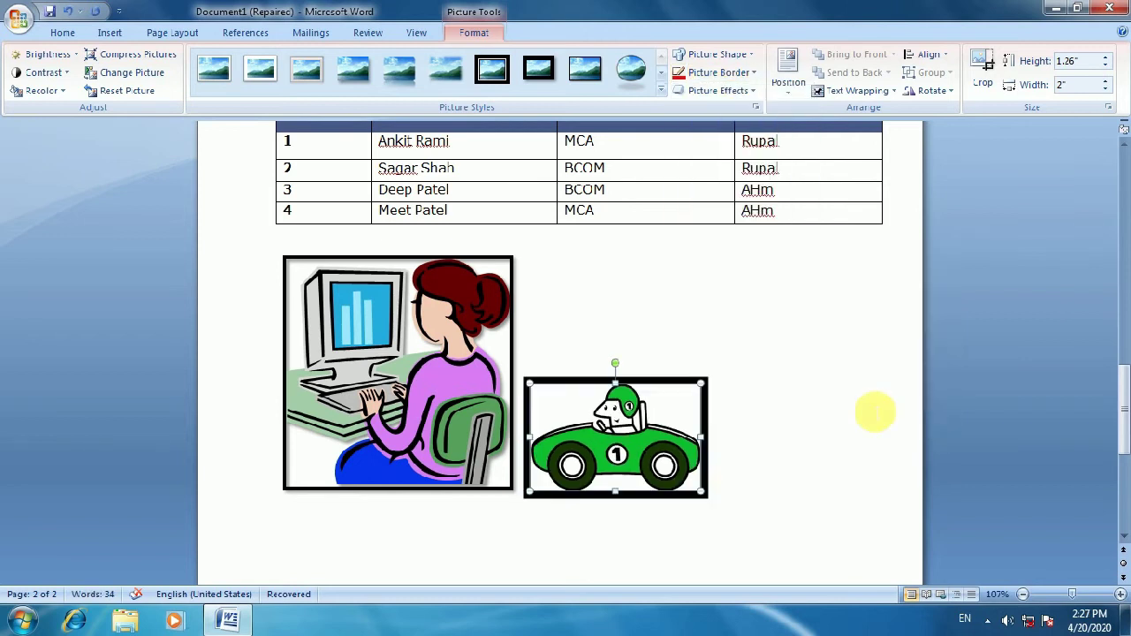
mouse_move(676, 383)
mouse_down()
mouse_move(694, 310)
mouse_move(737, 343)
mouse_up()
click(654, 420)
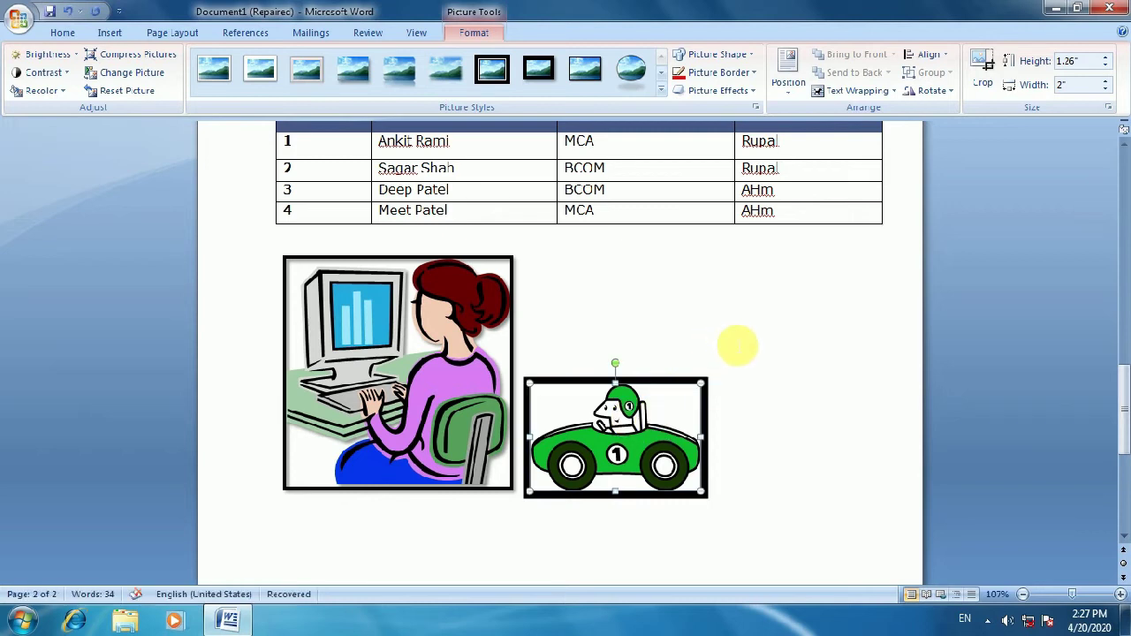
- Set text wrapping to In Front of Text for both the car and woman pictures
click(850, 91)
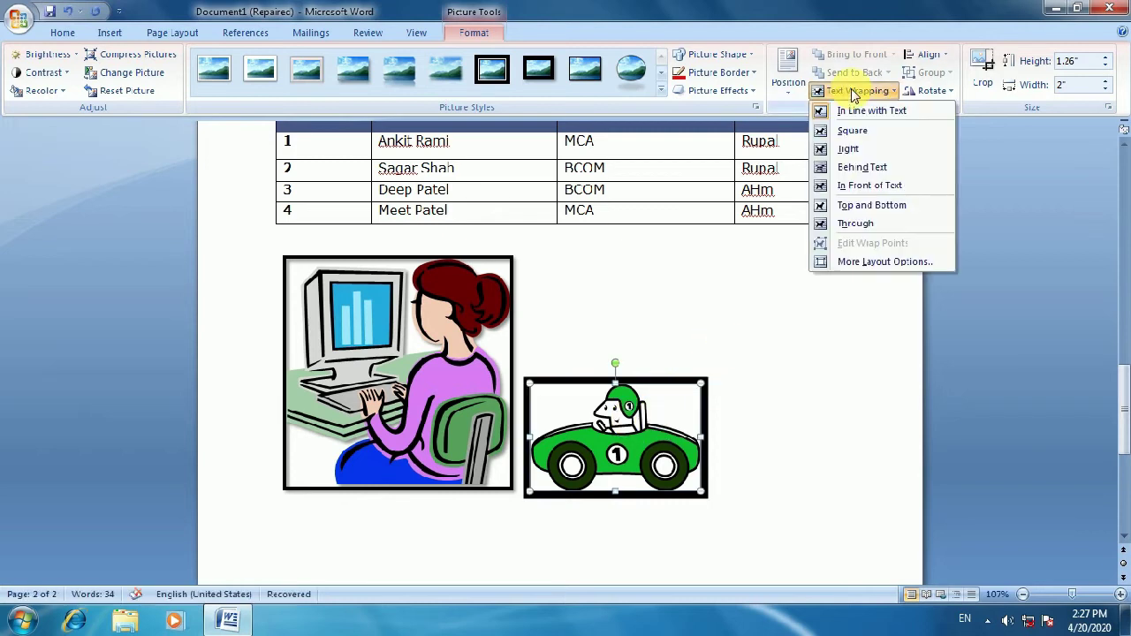
click(845, 188)
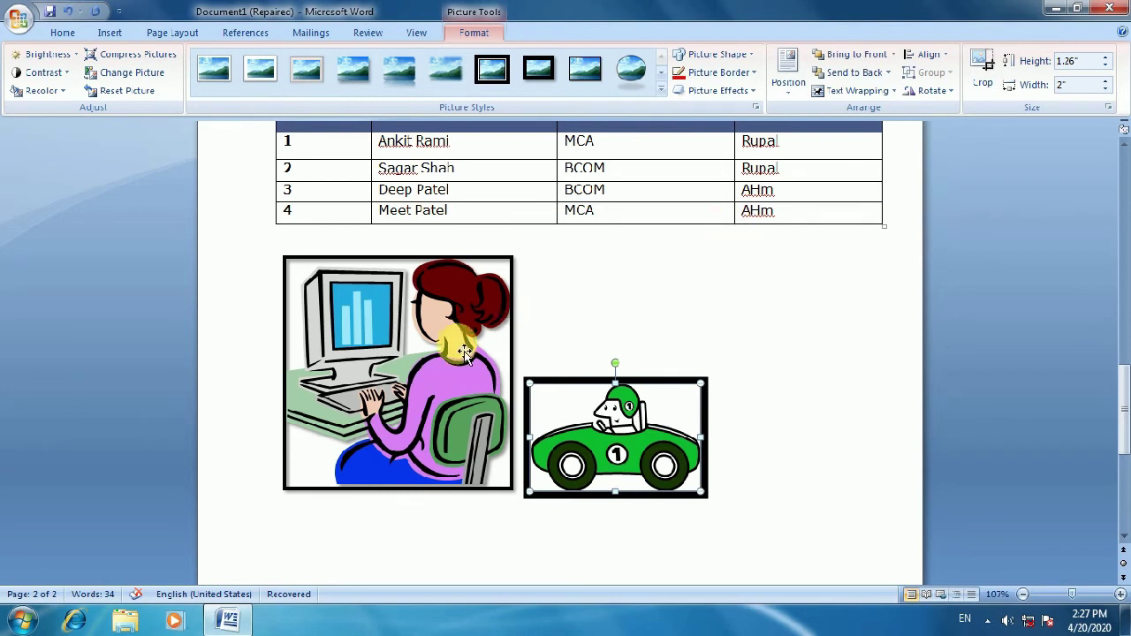
click(469, 346)
click(861, 91)
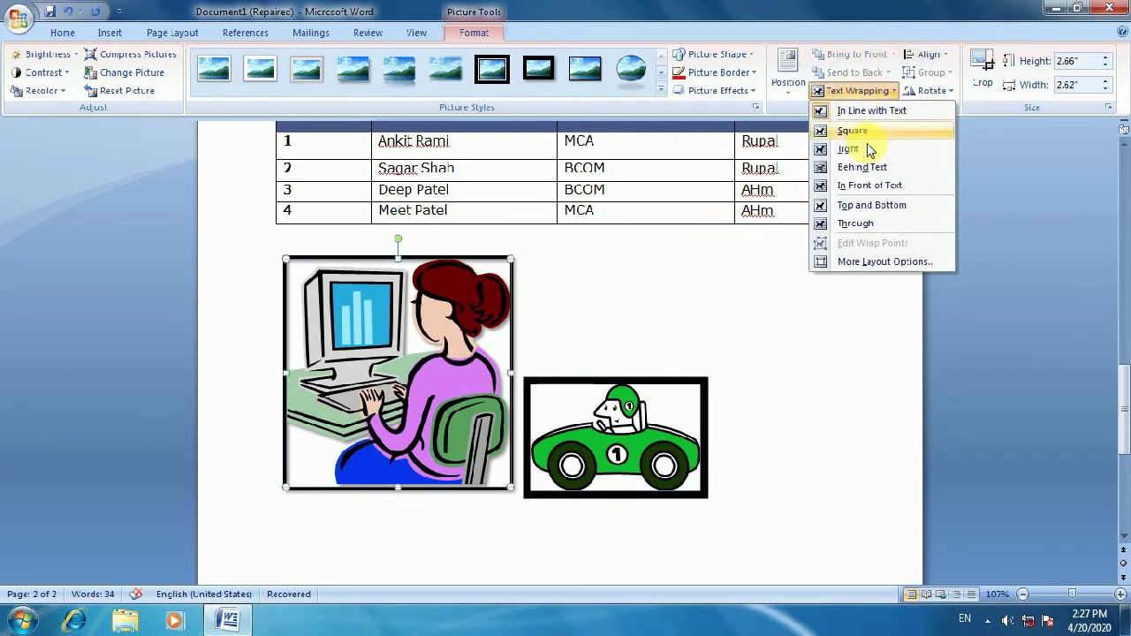
click(862, 185)
- Move and enlarge both pictures (woman about 3.5" square, car 2.42" by 3.82") and adjust their stacking order
drag(662, 399, 608, 315)
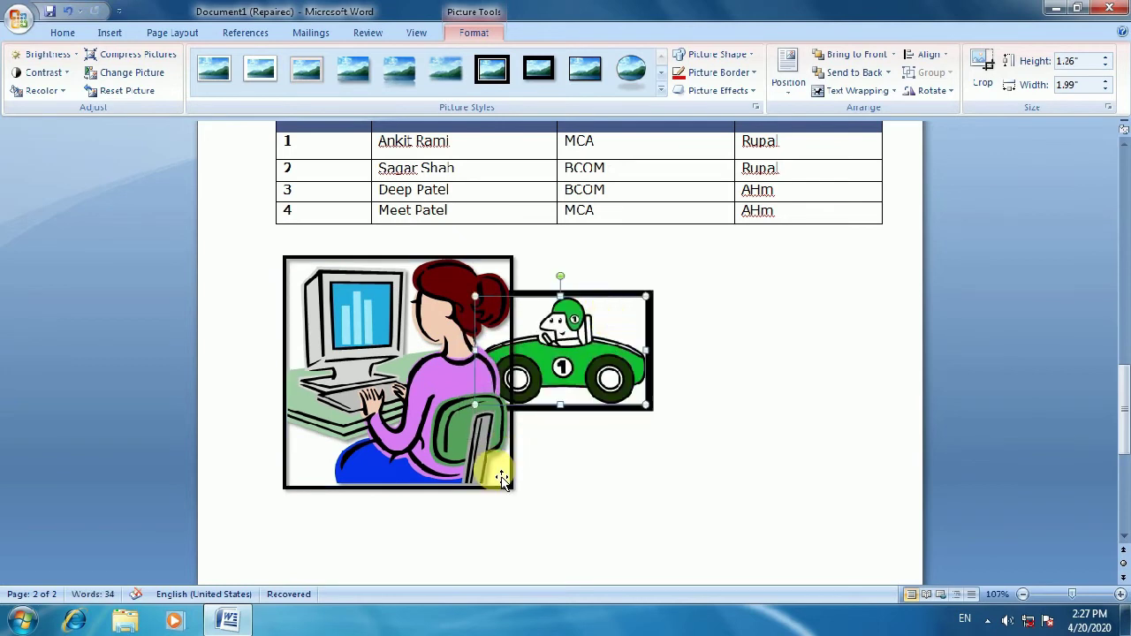
click(502, 486)
mouse_move(507, 489)
mouse_down()
mouse_move(573, 528)
mouse_move(634, 590)
mouse_up()
drag(632, 420, 607, 358)
click(647, 405)
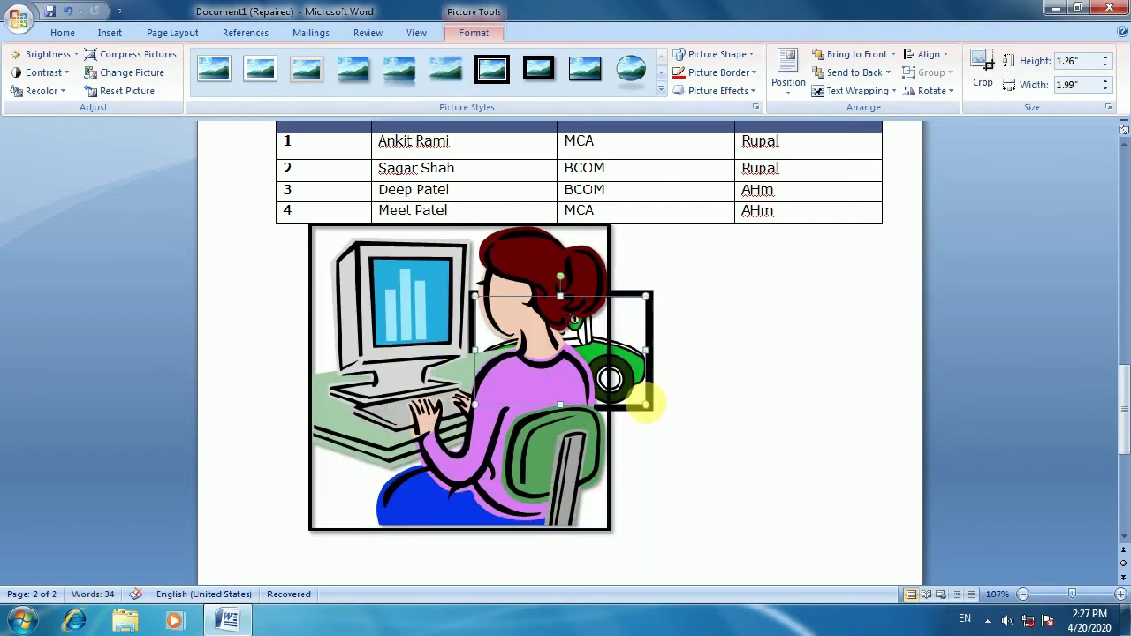
drag(652, 414, 801, 505)
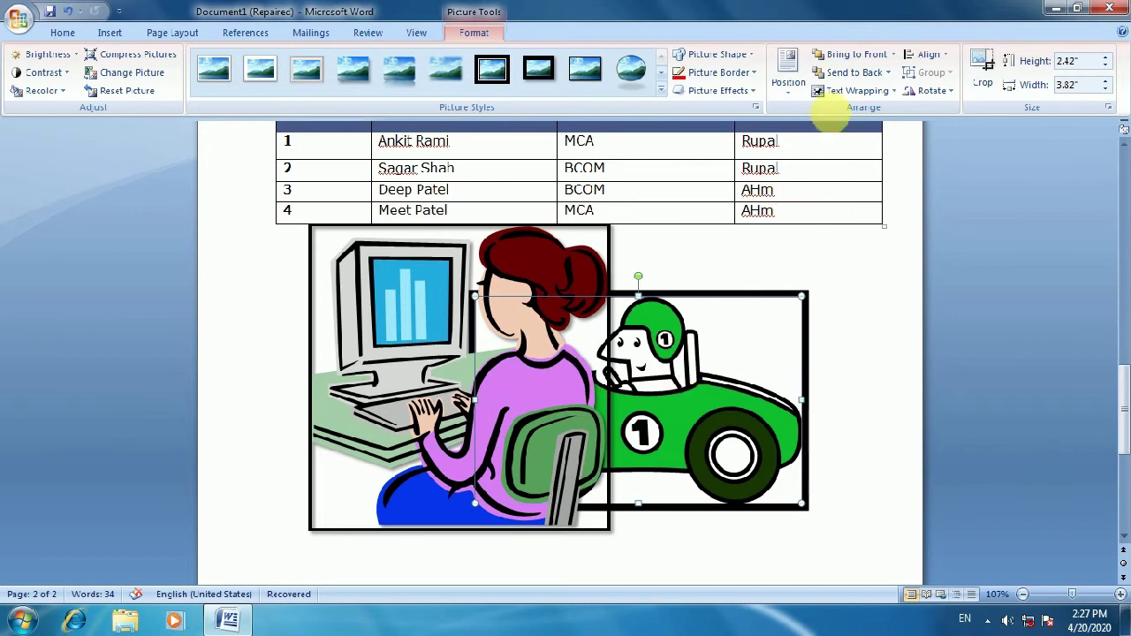
click(855, 55)
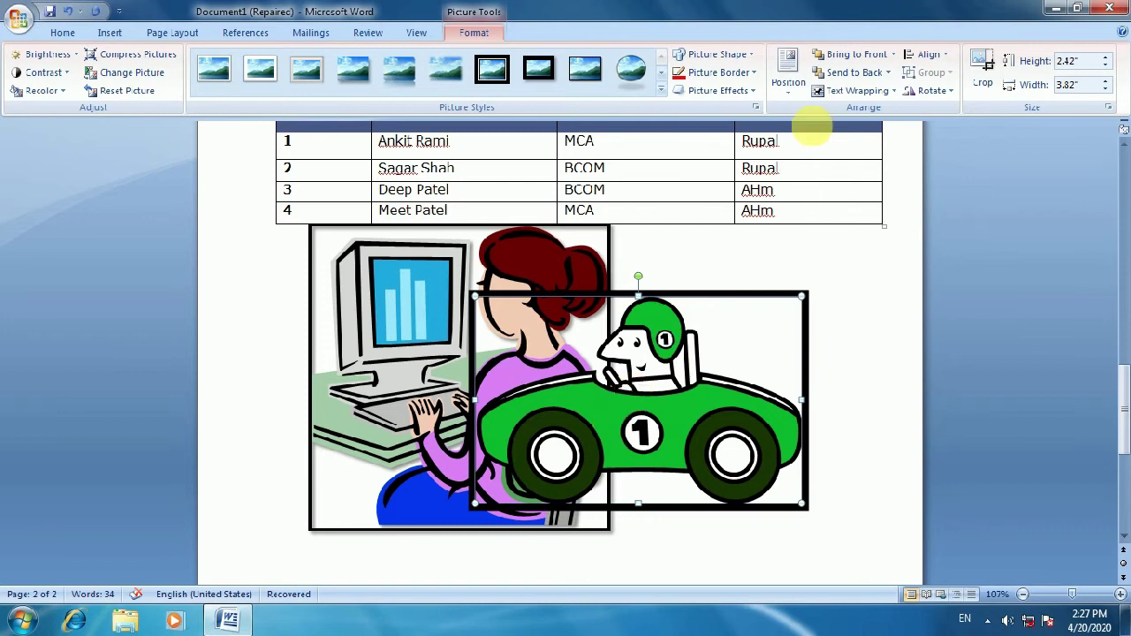
click(839, 76)
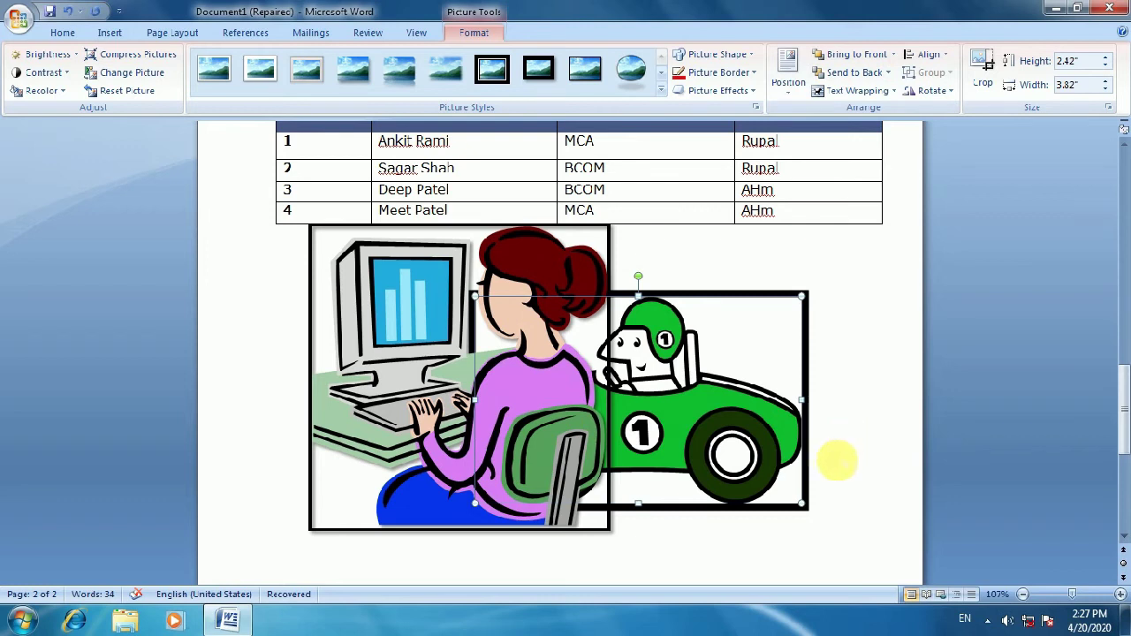
- Delete the woman-at-computer picture and the race car picture
click(109, 33)
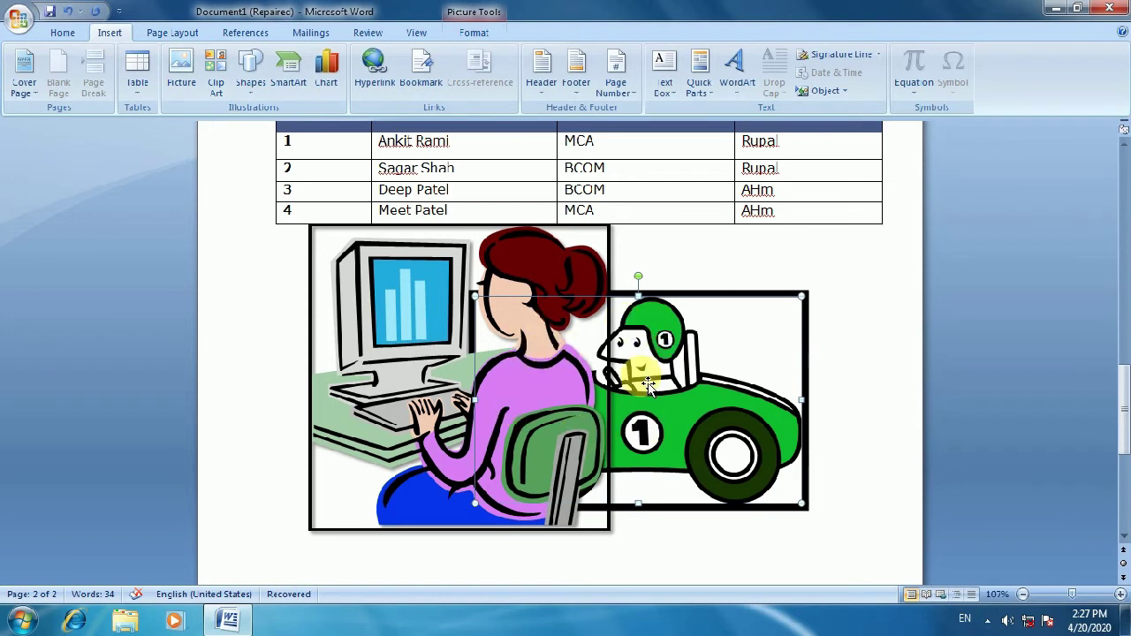
scroll(627, 406, down, 3)
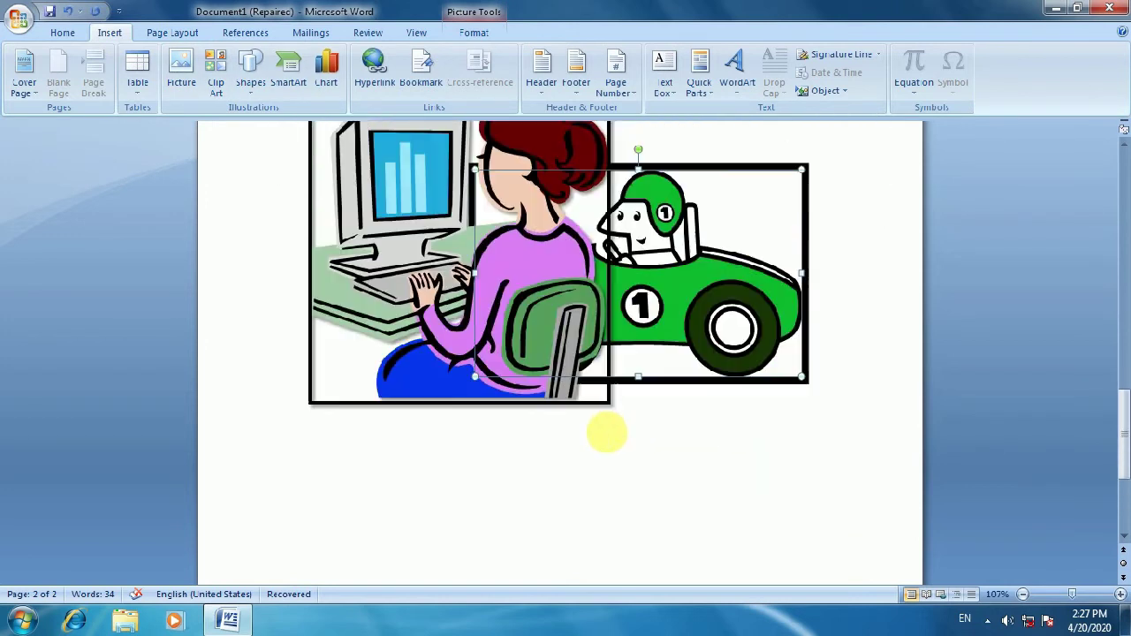
scroll(606, 433, up, 2)
click(403, 342)
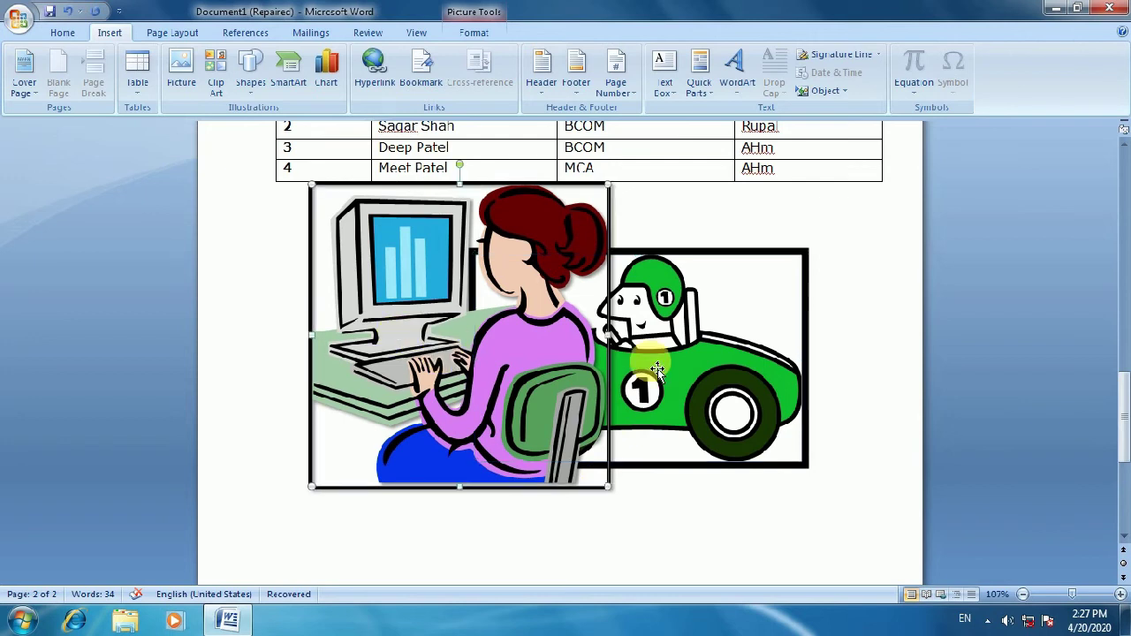
key(Delete)
click(579, 397)
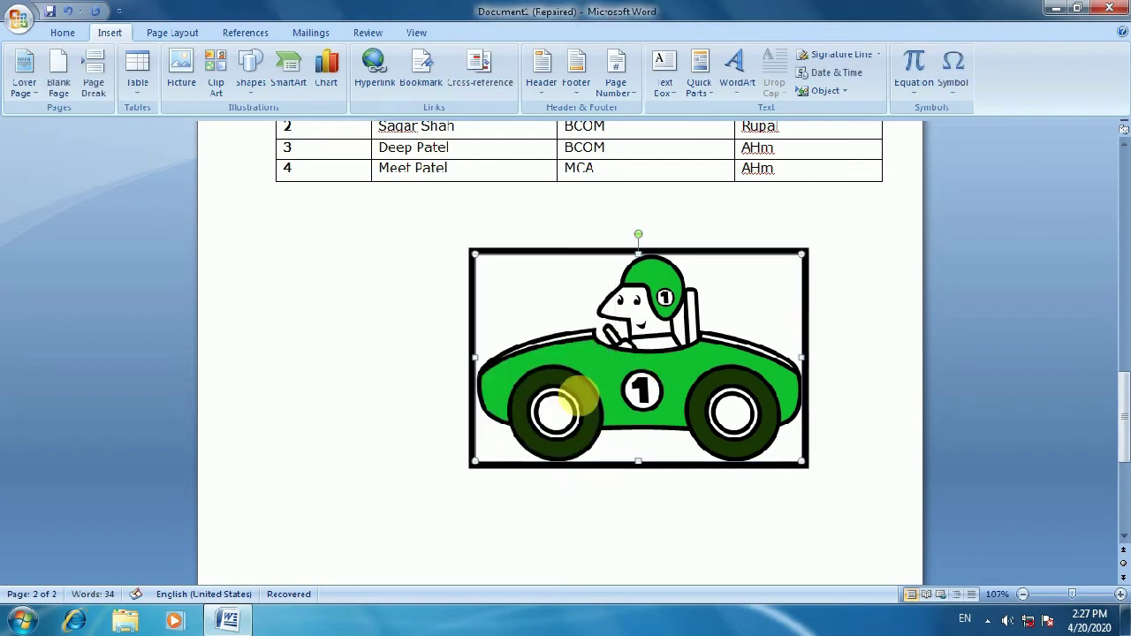
key(Delete)
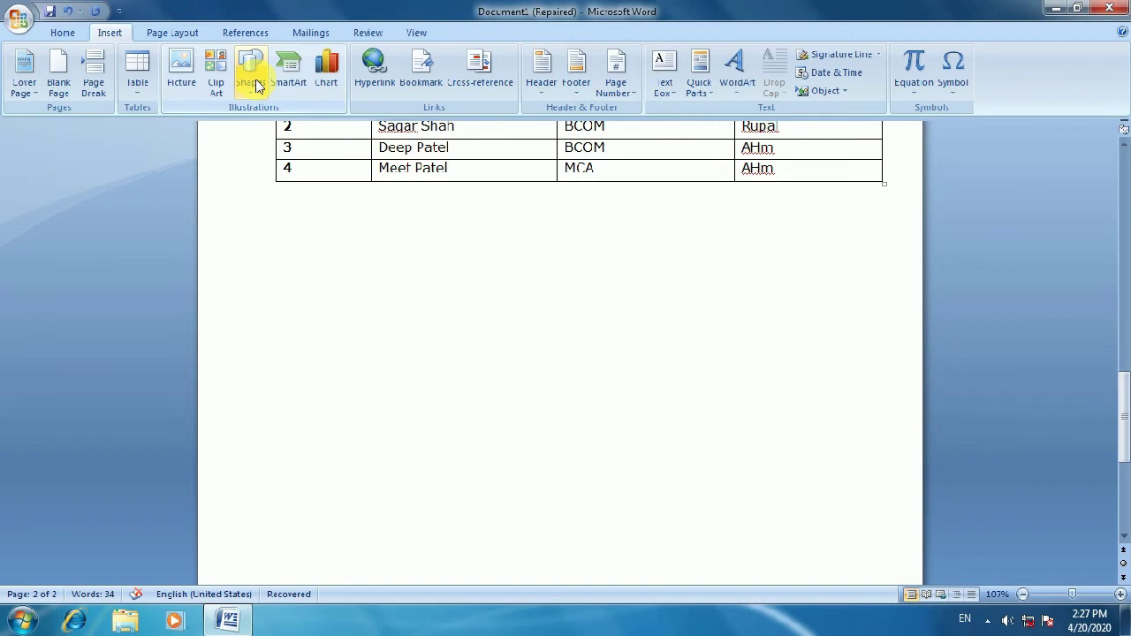
- Draw a wide ribbon banner shape across the page below the student table
click(258, 86)
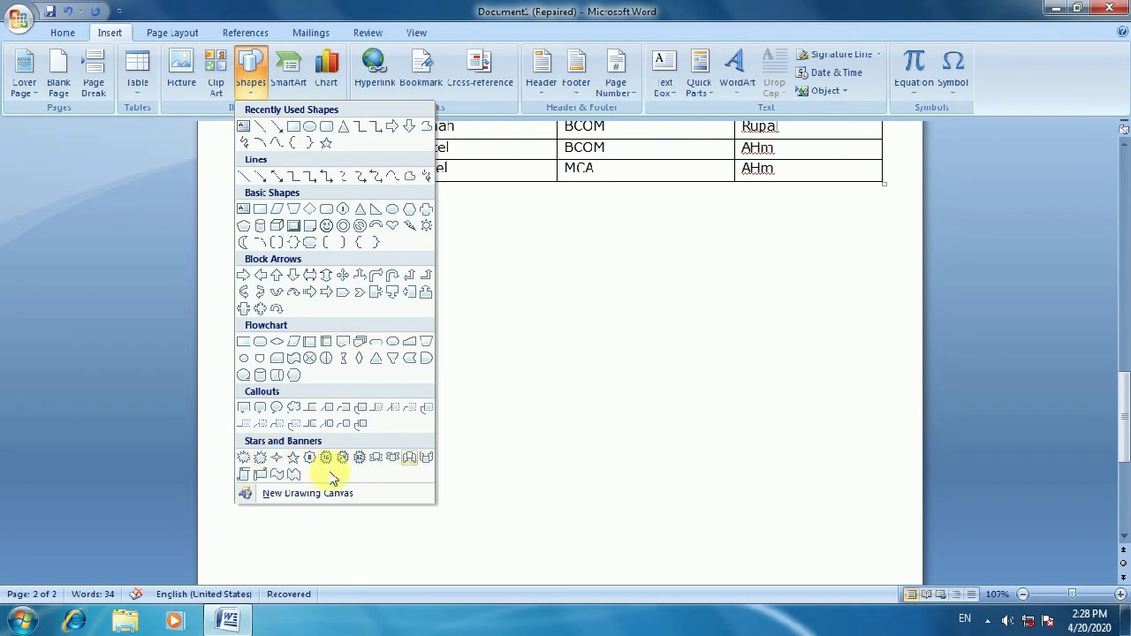
click(410, 462)
drag(300, 267, 863, 398)
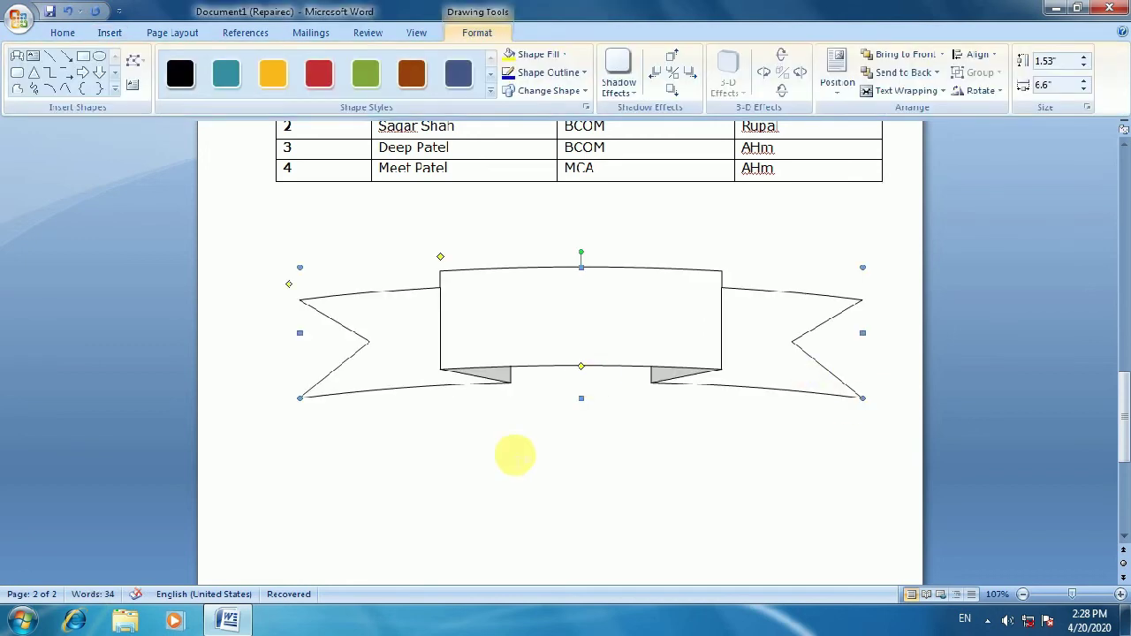
click(515, 455)
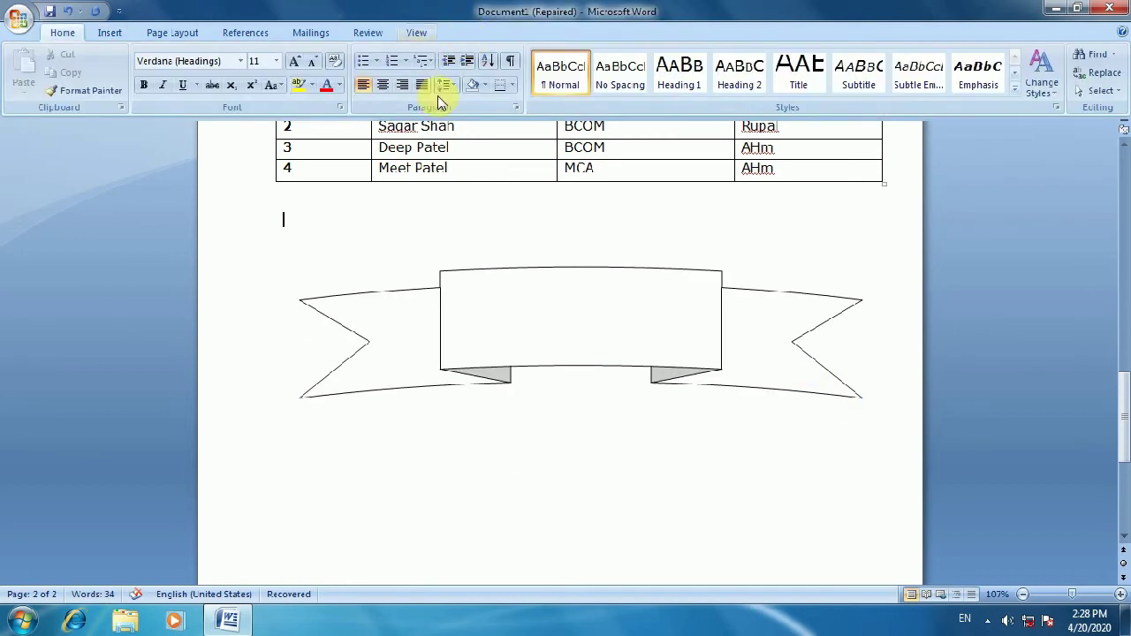
double_click(575, 308)
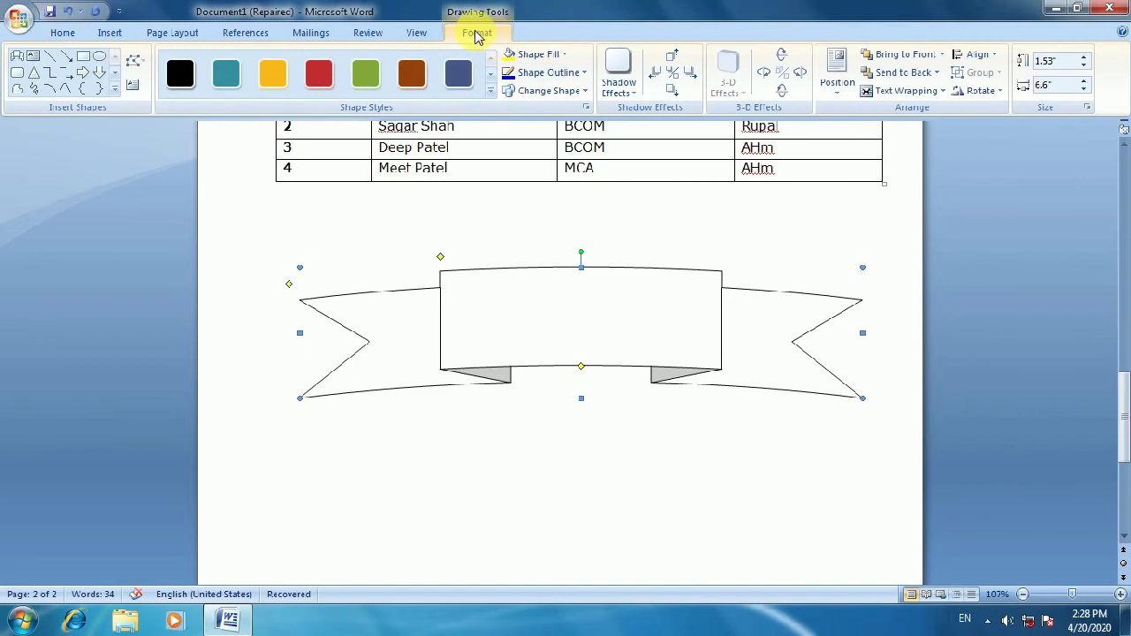
- Insert a small text box just below the banner
click(113, 32)
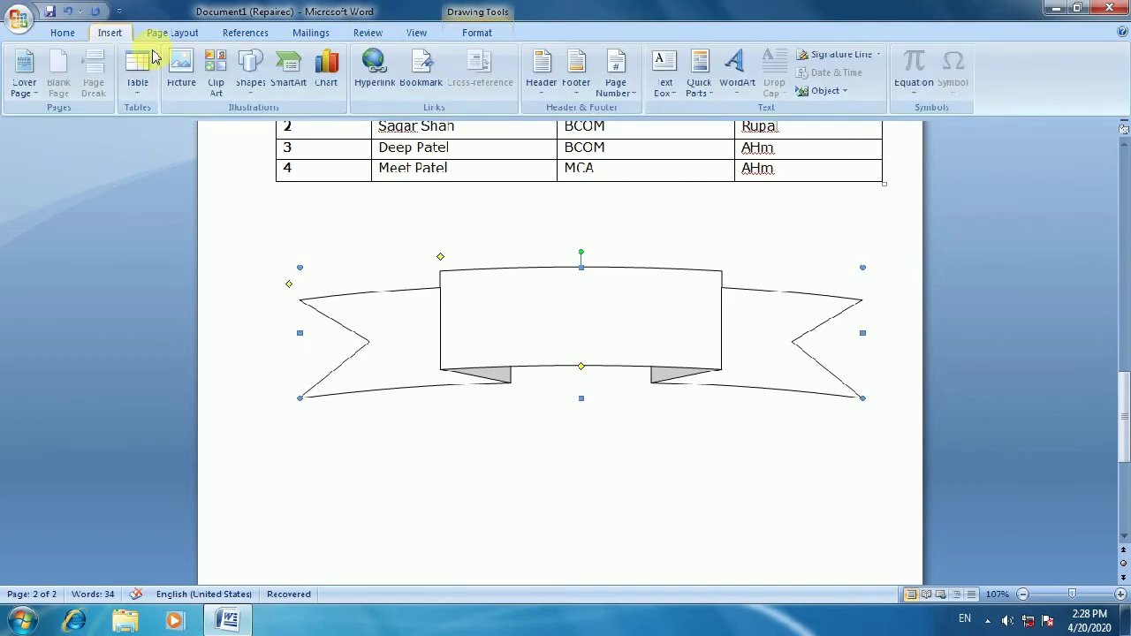
click(251, 78)
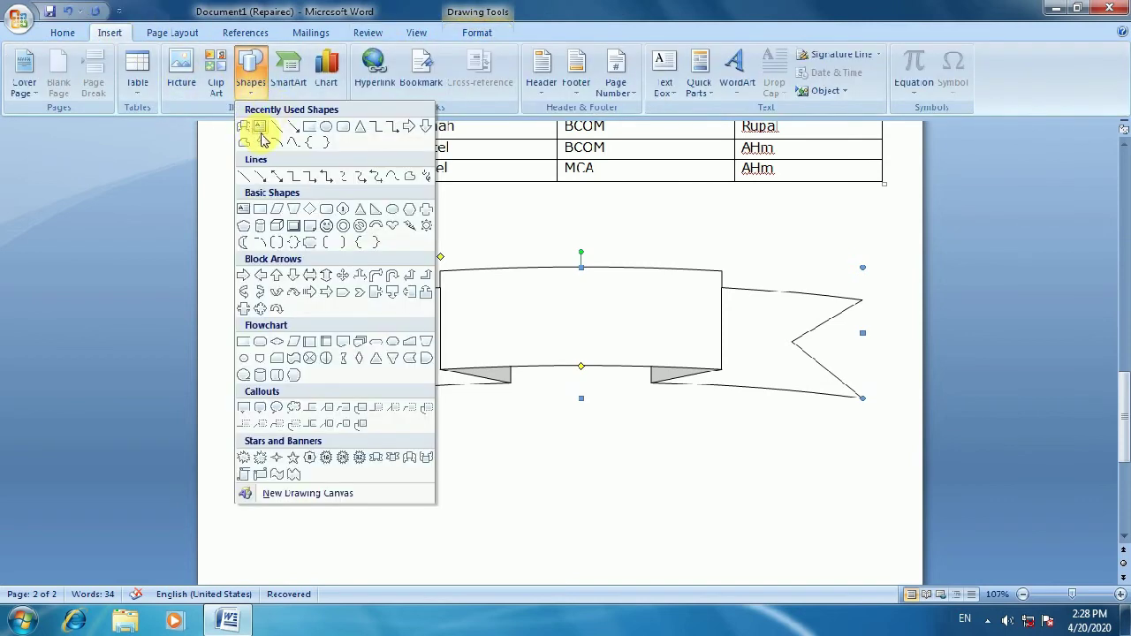
click(260, 138)
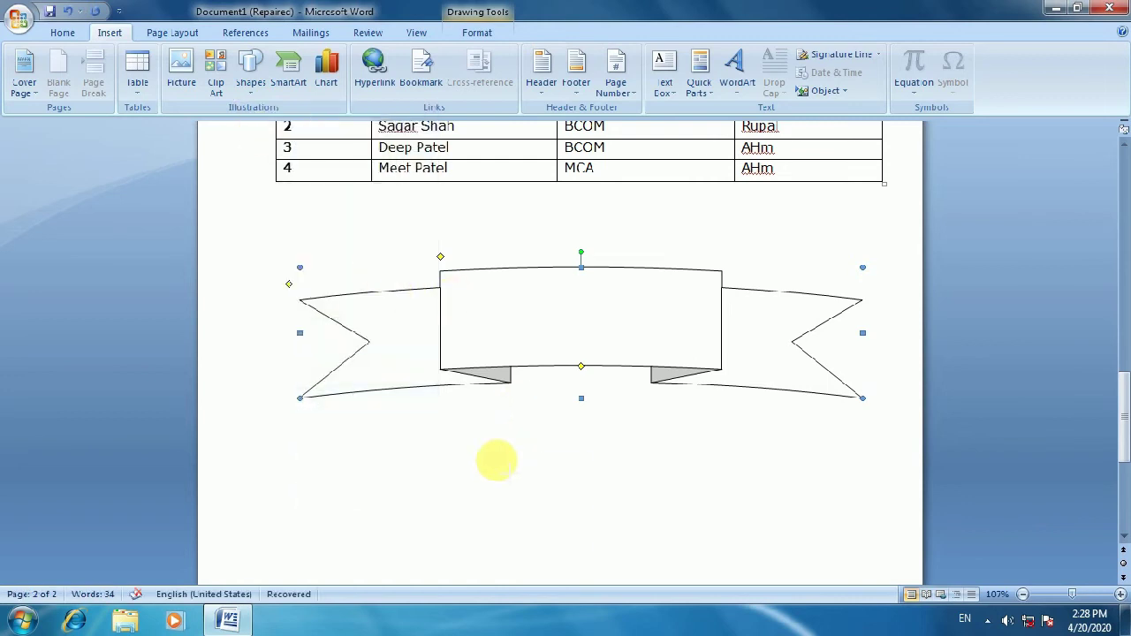
click(497, 459)
- Type the person's full name into the text box, fixing its capitalization
text(ANkit)
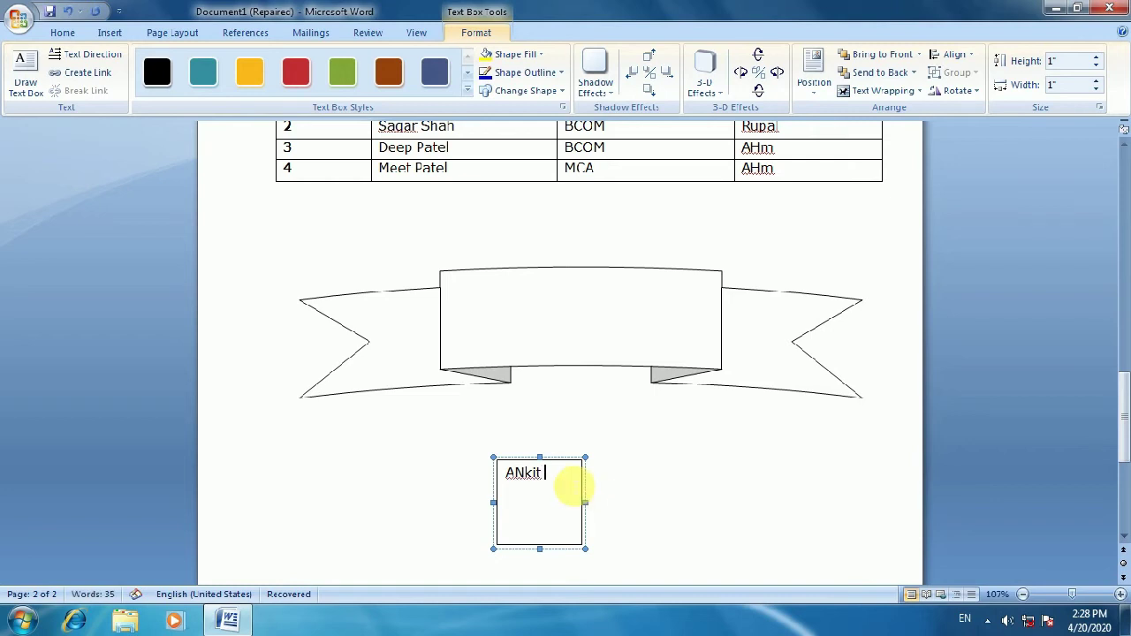
triple_click(517, 477)
text(A)
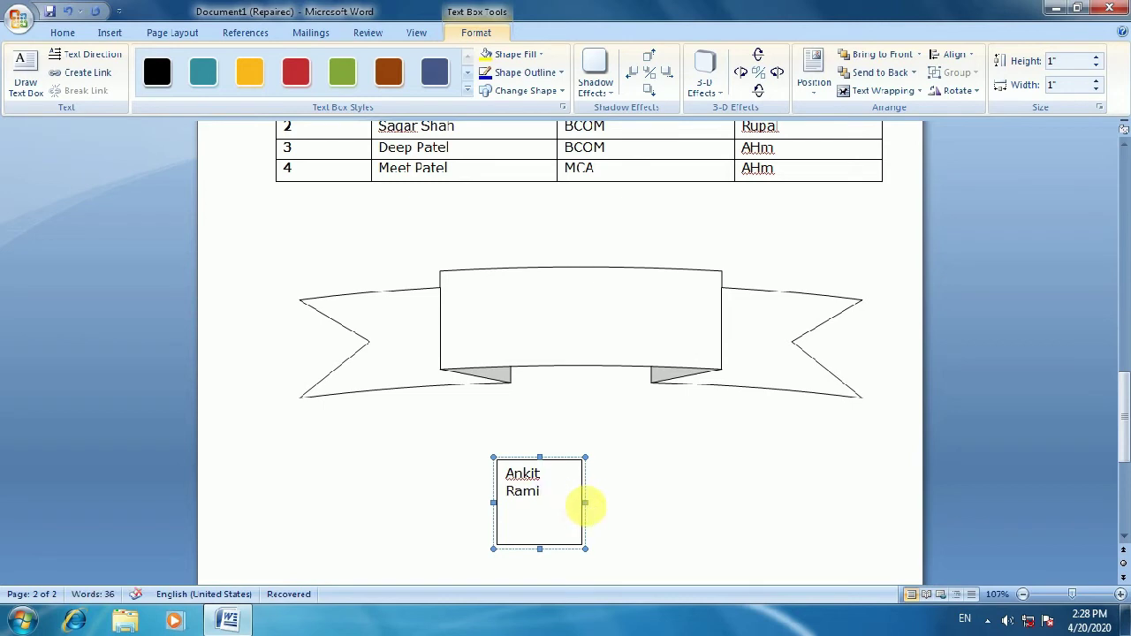
- Widen and shorten the name text box to fit one line, and move it below the banner
drag(582, 503, 628, 502)
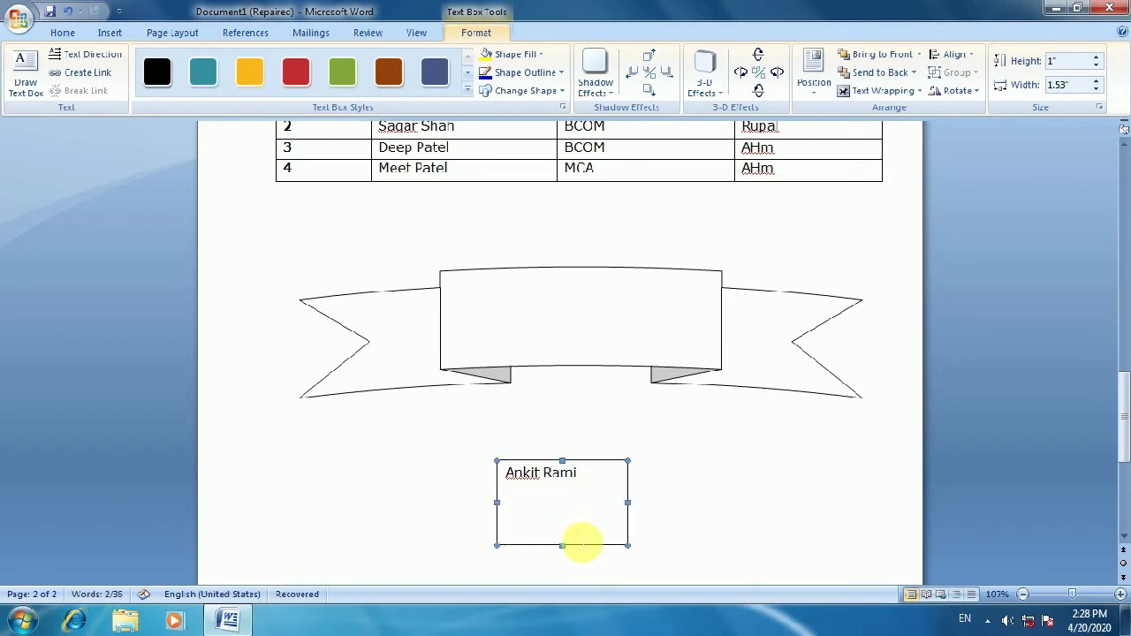
mouse_move(563, 549)
mouse_down()
mouse_move(557, 494)
mouse_move(612, 318)
mouse_up()
click(585, 460)
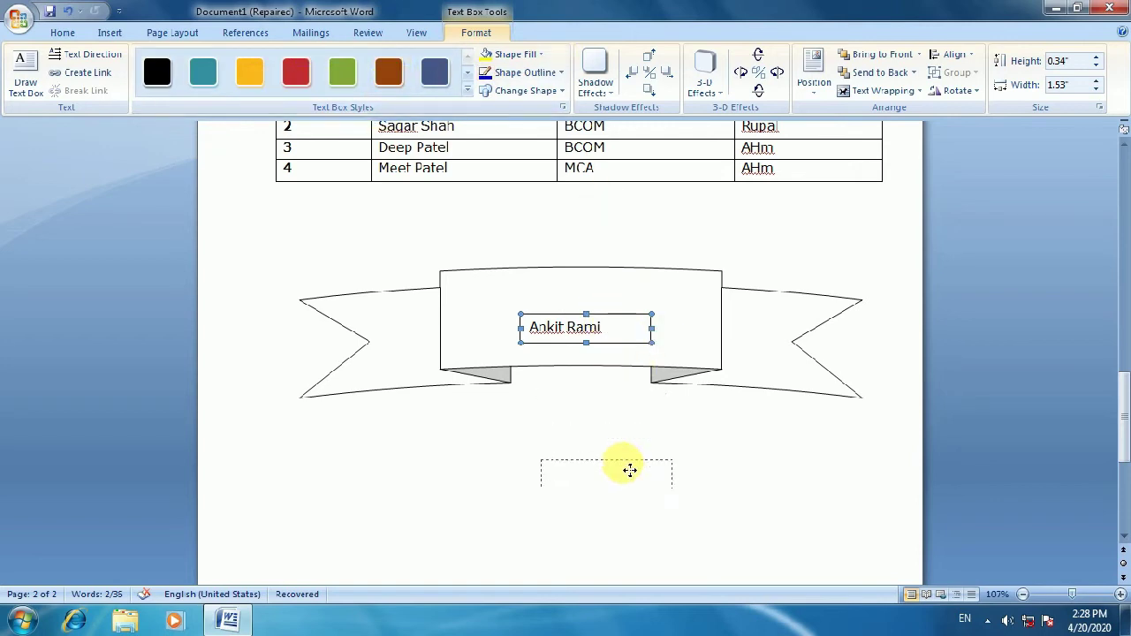
drag(612, 327, 629, 475)
click(588, 315)
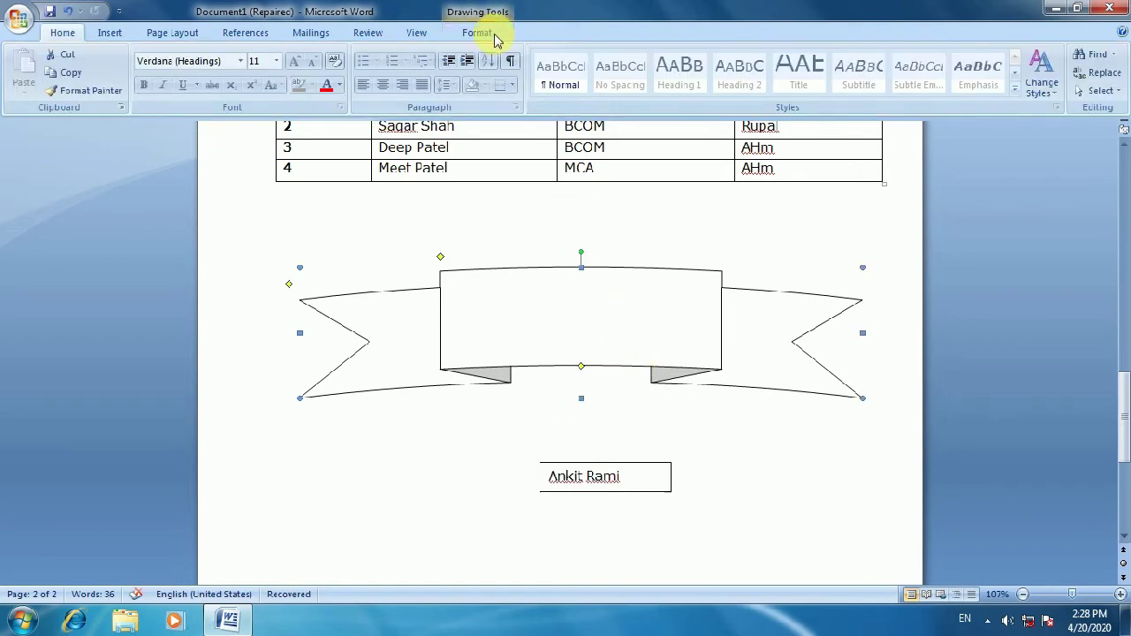
- Draw a down arrow shape and position it between the banner and the name text box
click(478, 33)
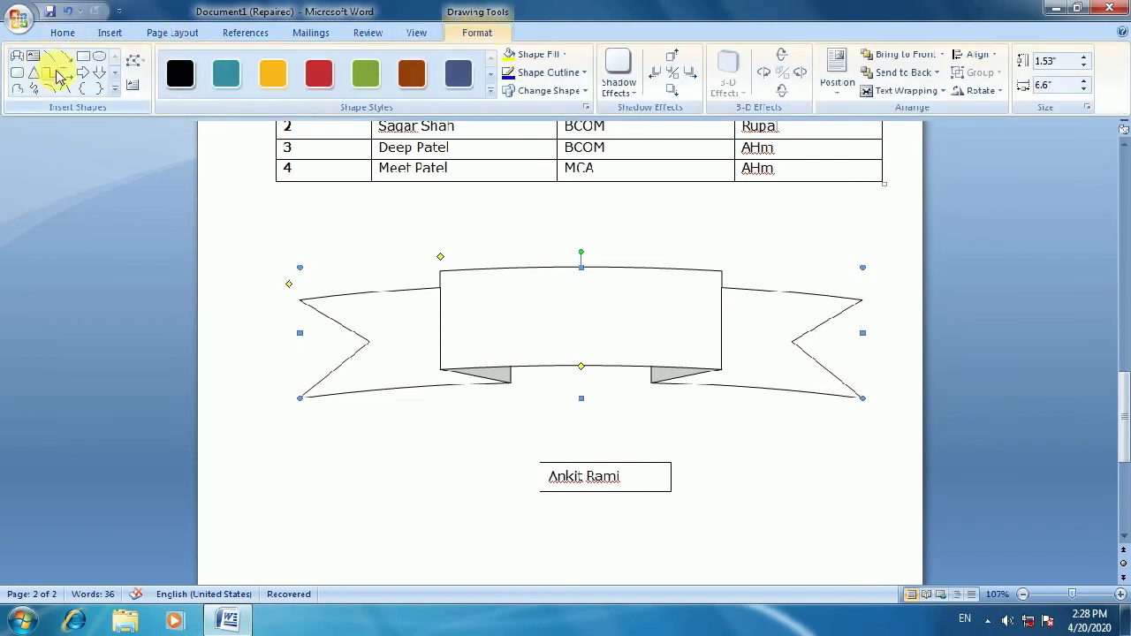
click(99, 75)
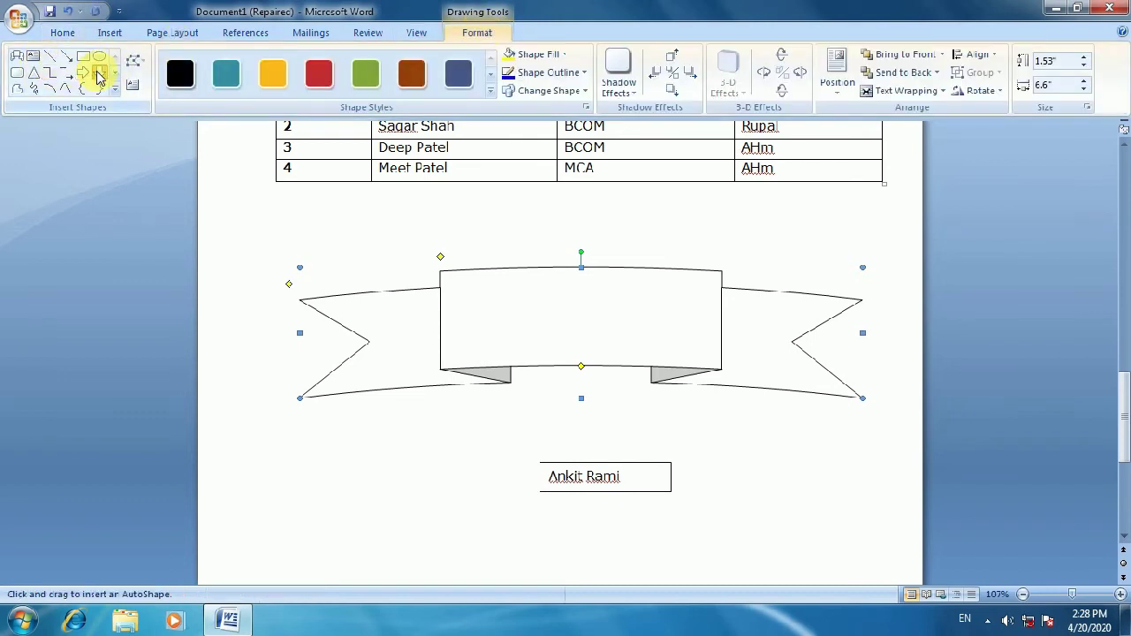
drag(535, 281, 624, 358)
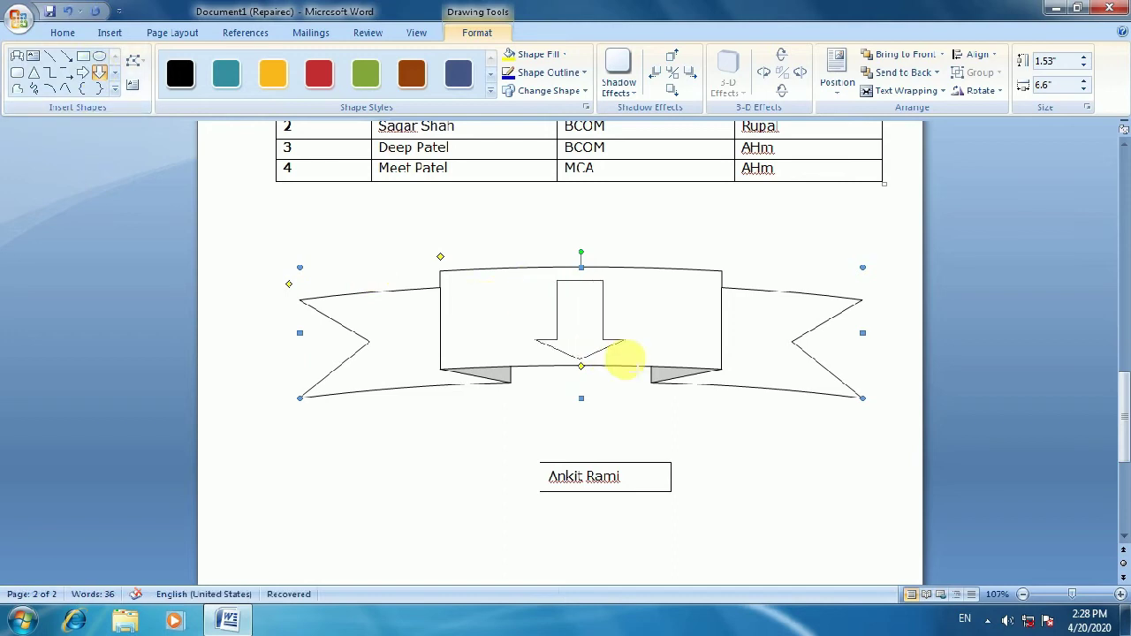
drag(585, 315, 595, 424)
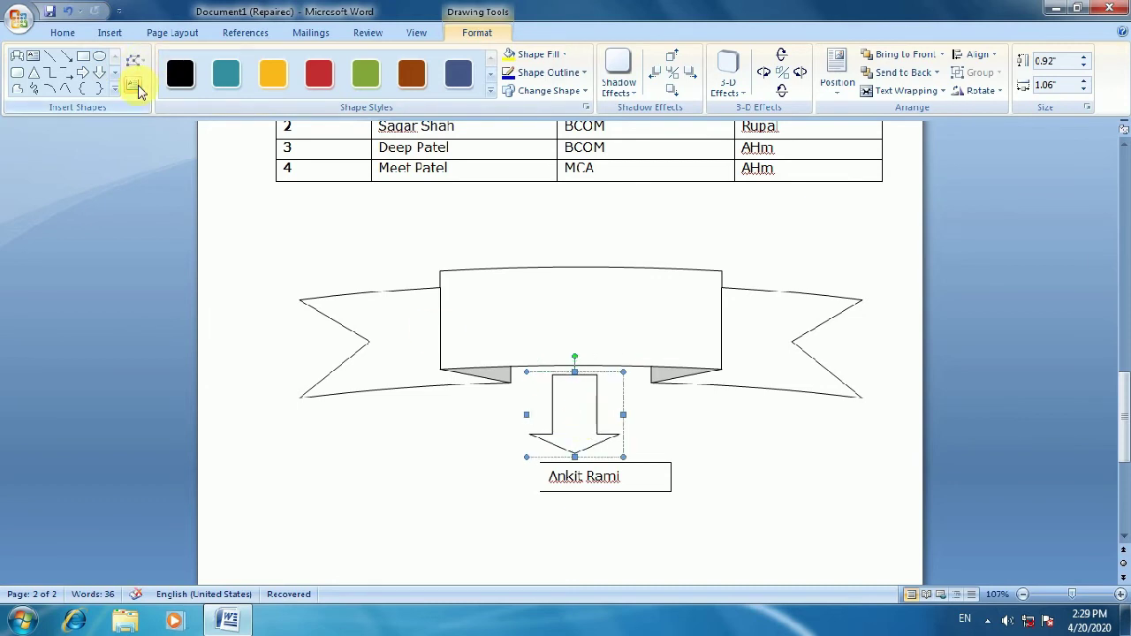
click(138, 87)
- Add the first name as text inside the banner and cycle its text direction back to horizontal
right_click(537, 309)
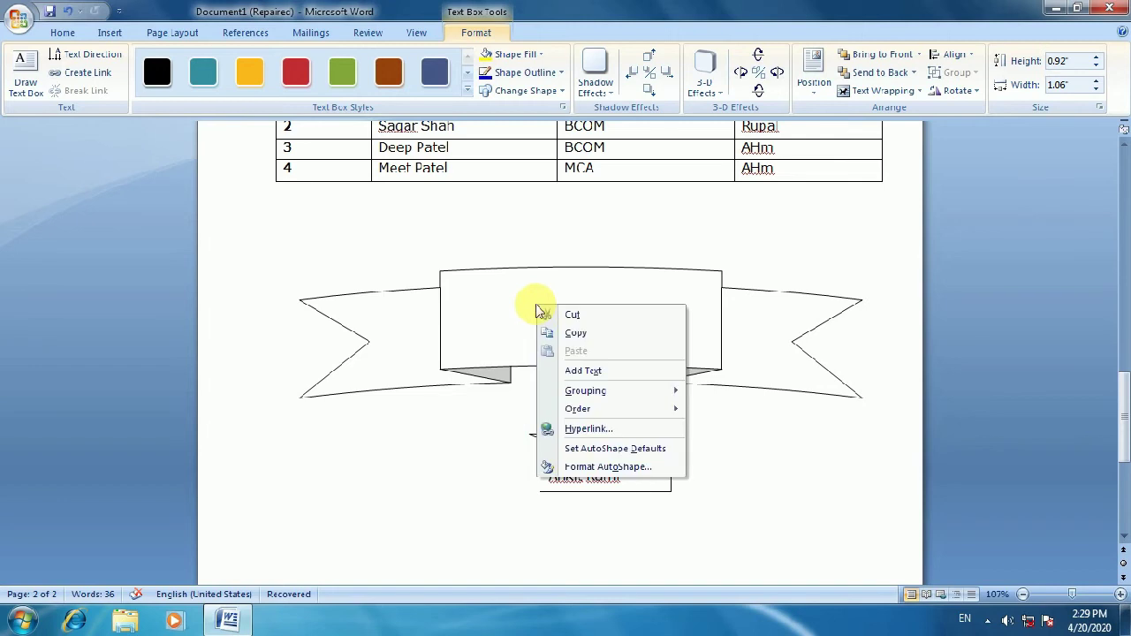
click(499, 304)
right_click(499, 305)
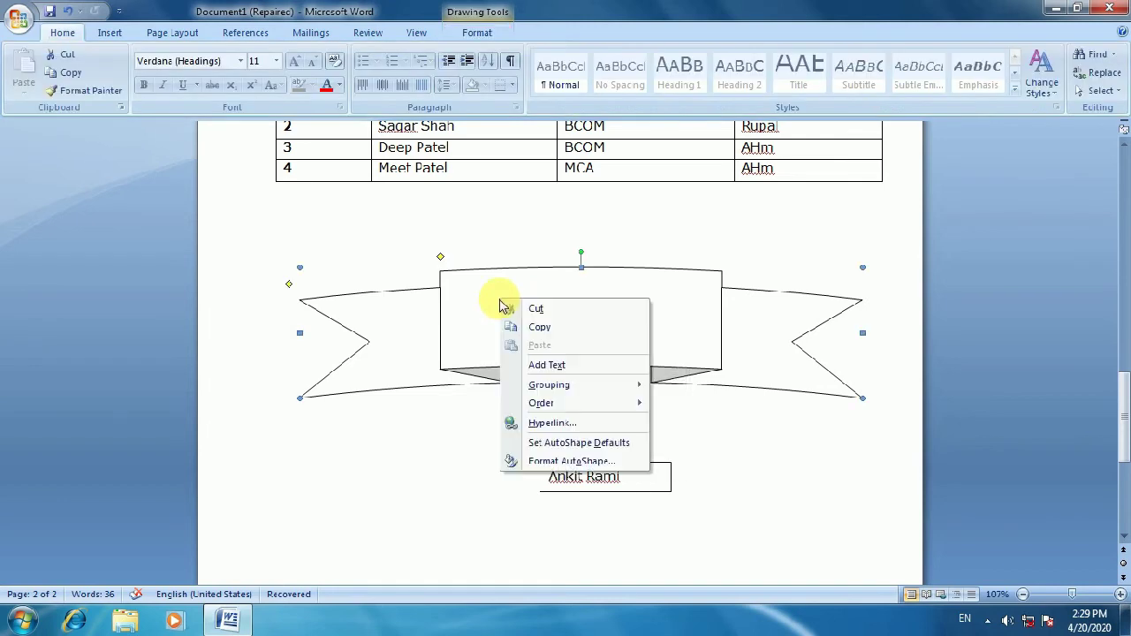
click(552, 365)
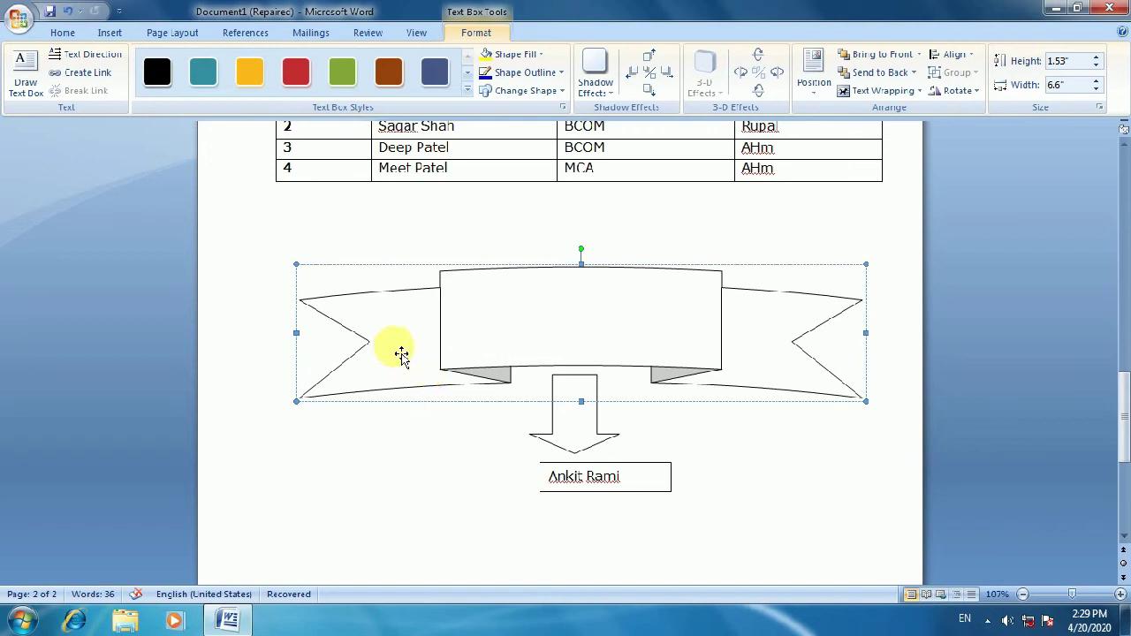
click(75, 59)
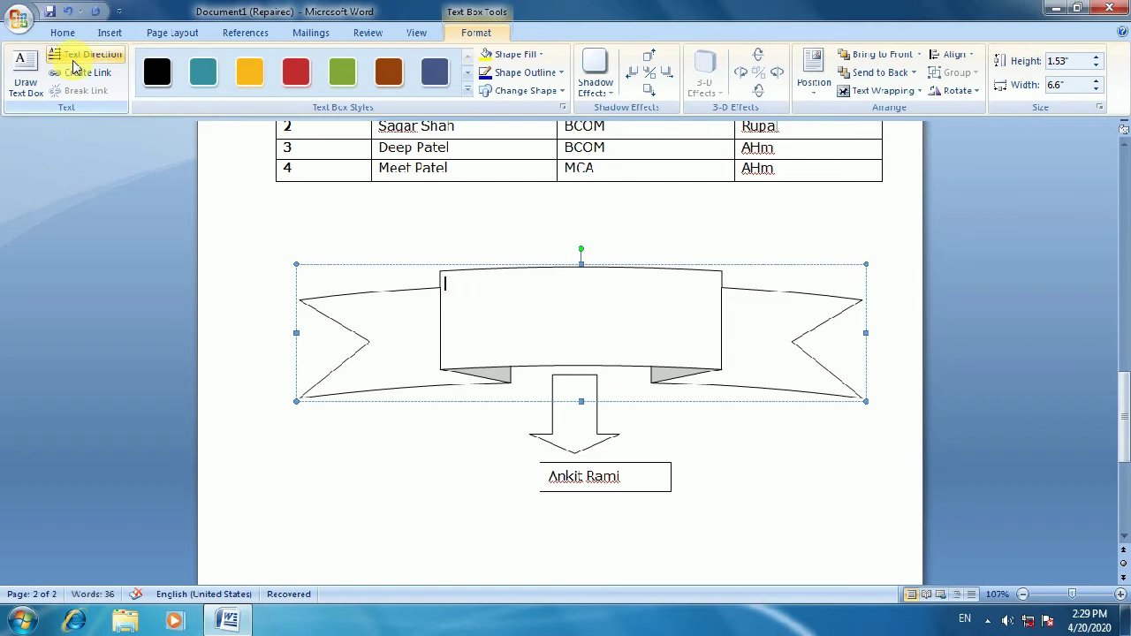
text(Ankit)
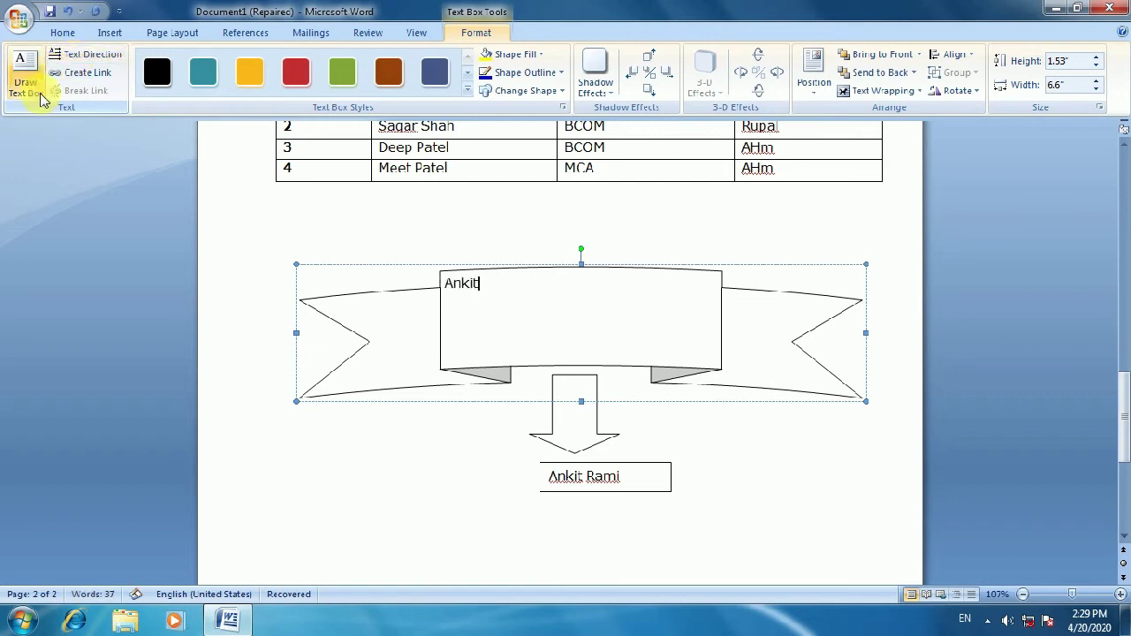
click(99, 55)
click(101, 58)
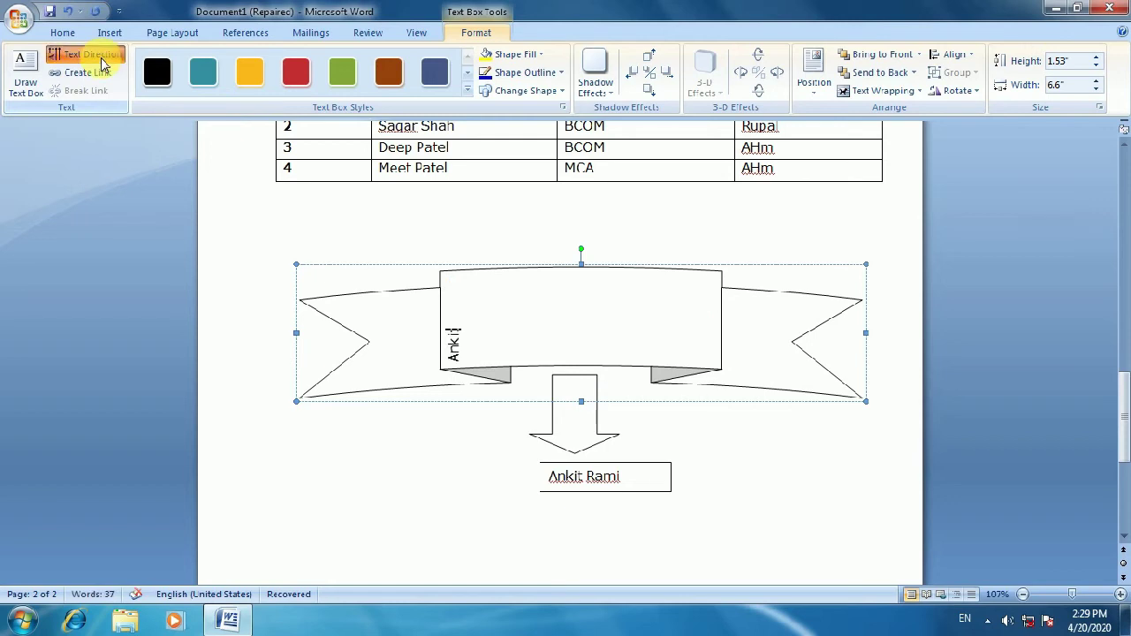
click(100, 58)
- Try teal and brown-orange Text Box Styles on the banner, finishing with the yellow shaded style
click(91, 76)
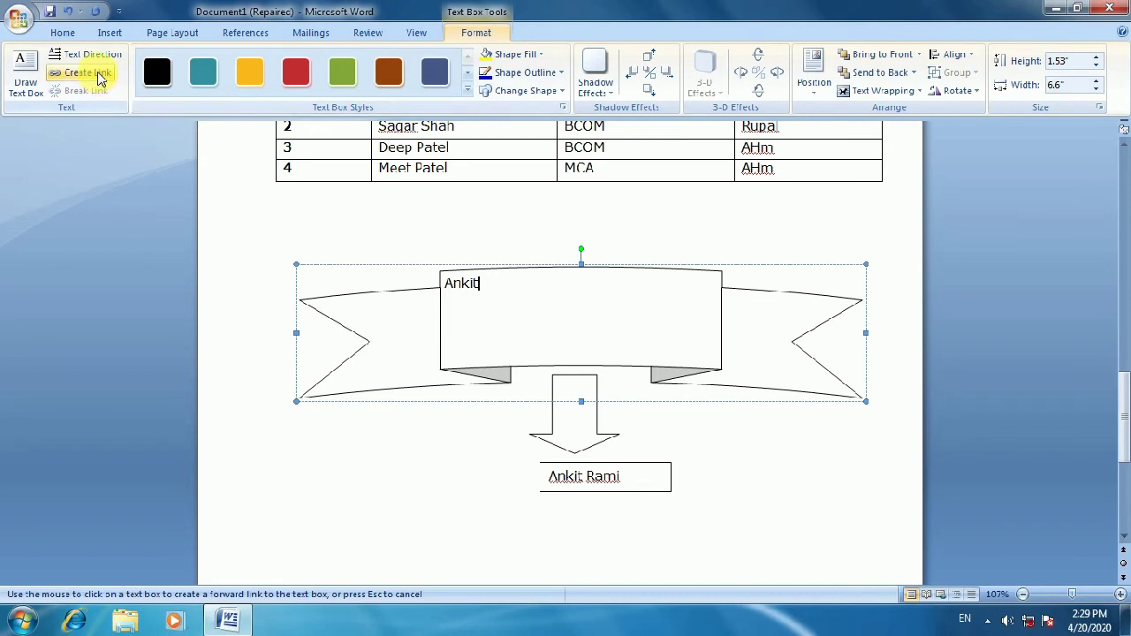
click(203, 72)
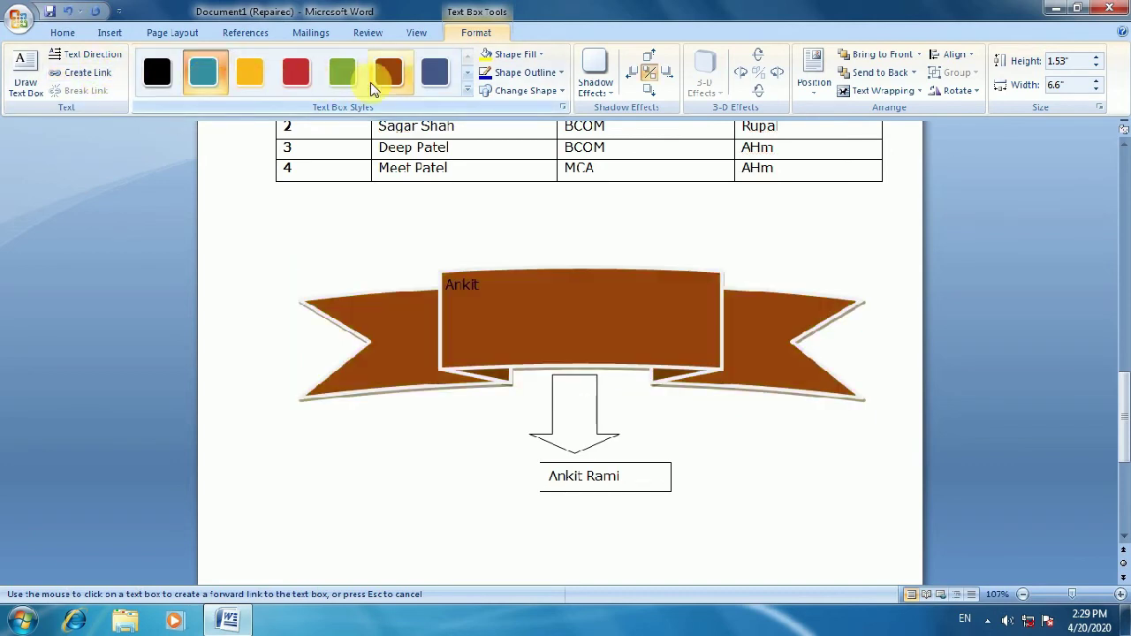
click(467, 72)
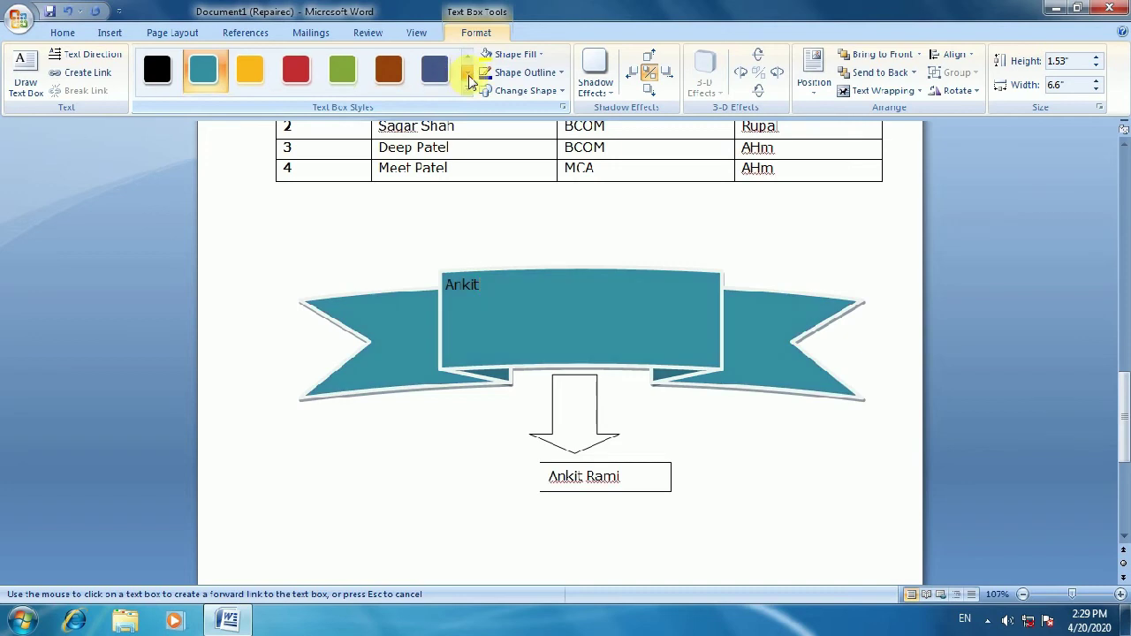
click(467, 92)
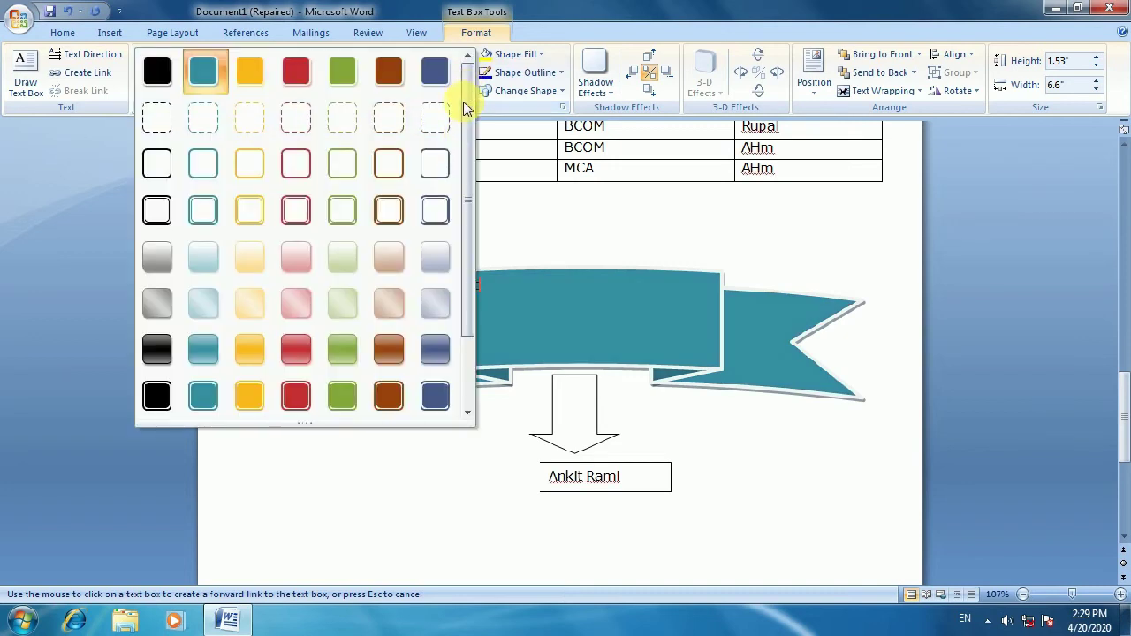
scroll(460, 316, down, 2)
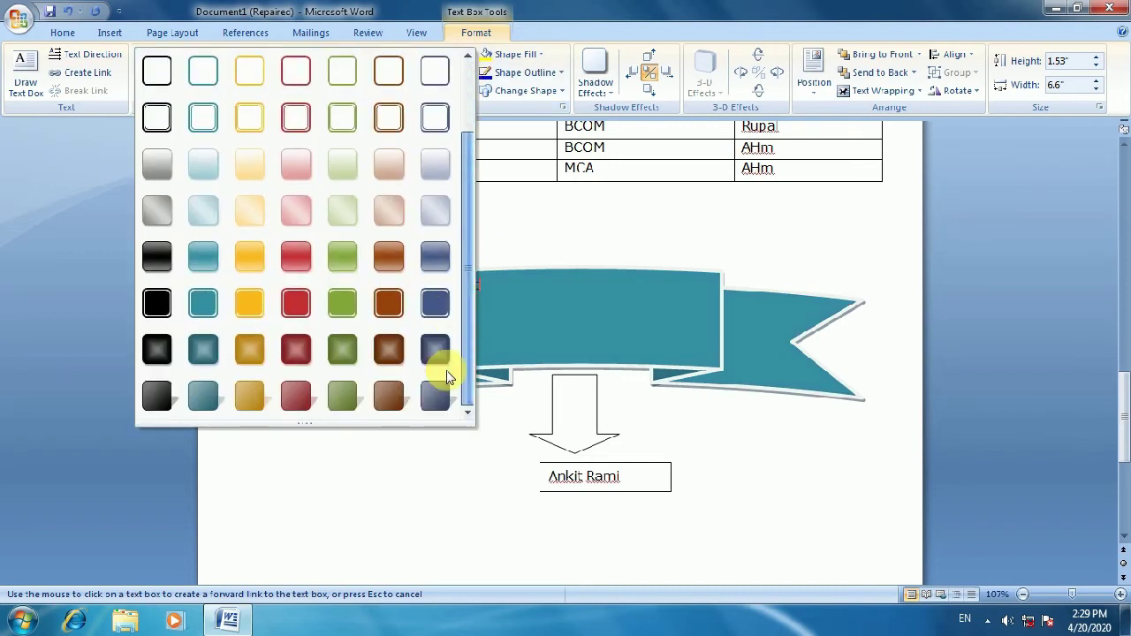
click(214, 359)
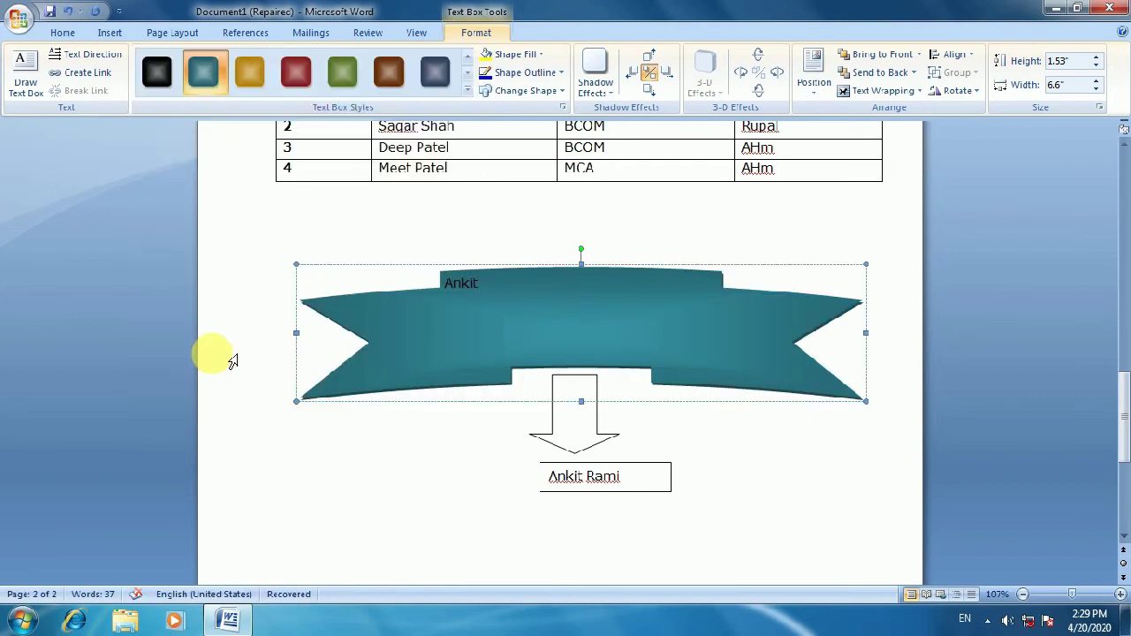
click(469, 96)
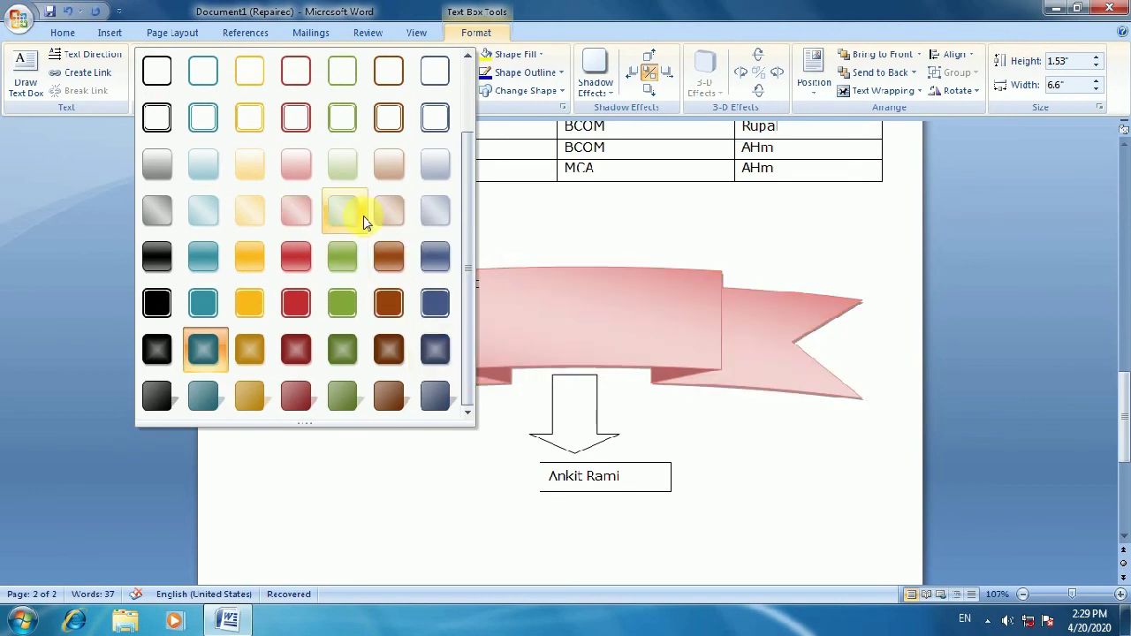
click(389, 258)
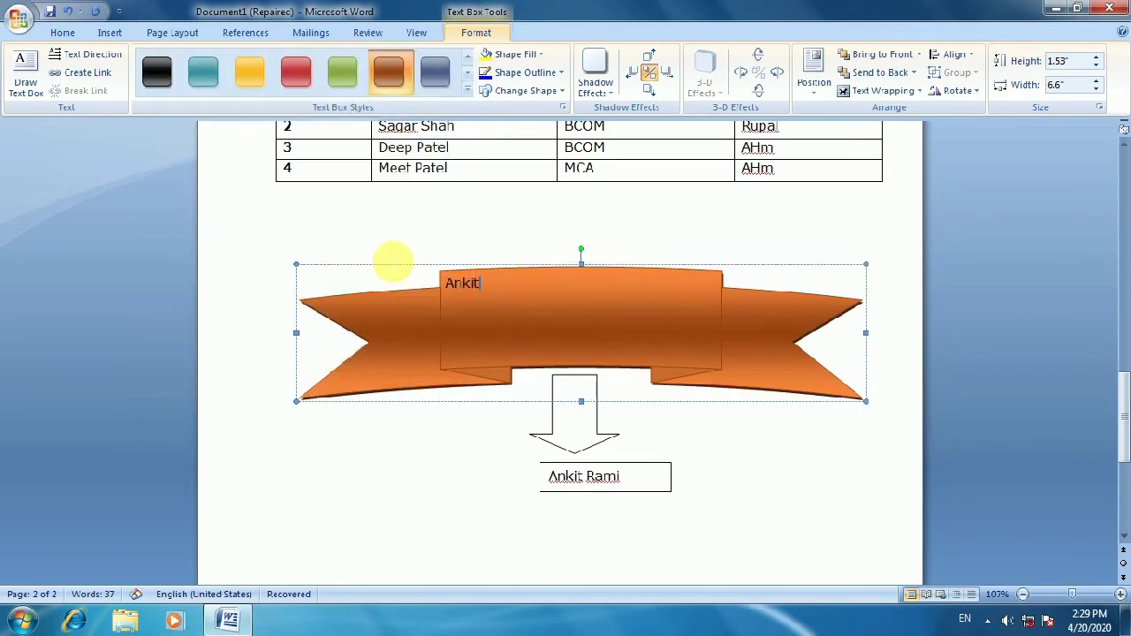
click(250, 72)
click(529, 55)
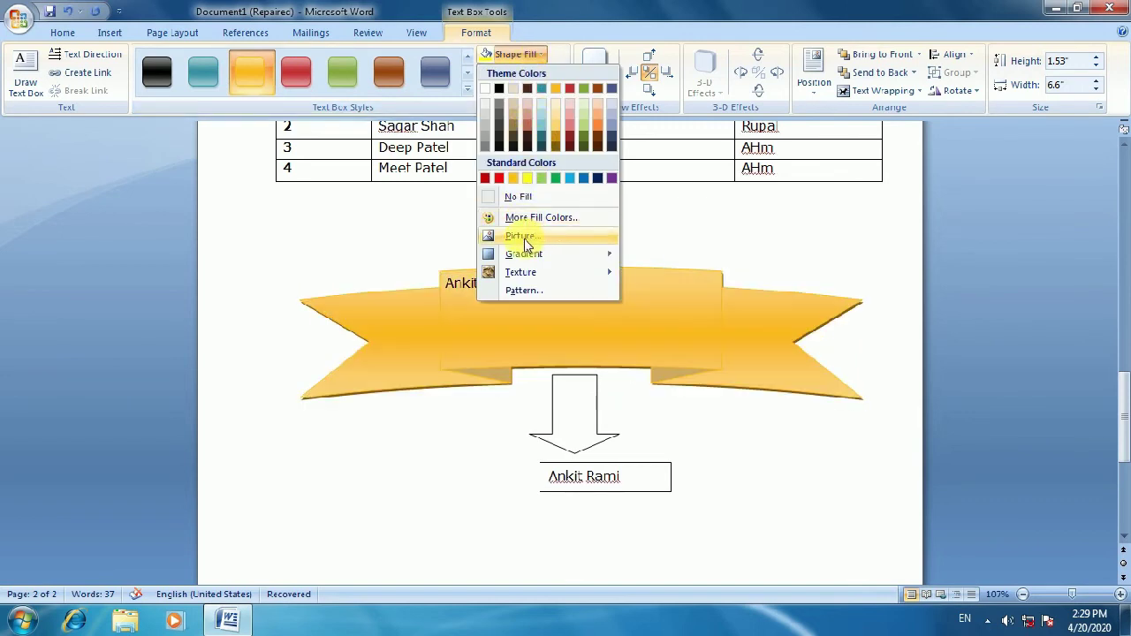
- Try a Penguins picture fill, then a light gradient fill, on the banner
click(521, 237)
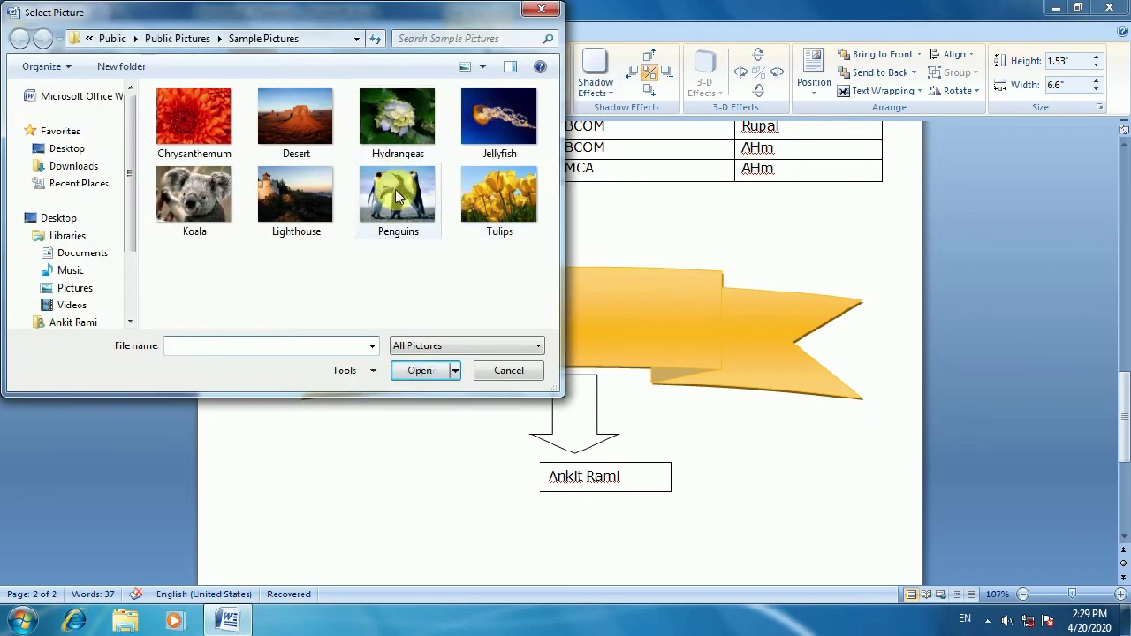
click(395, 189)
click(416, 371)
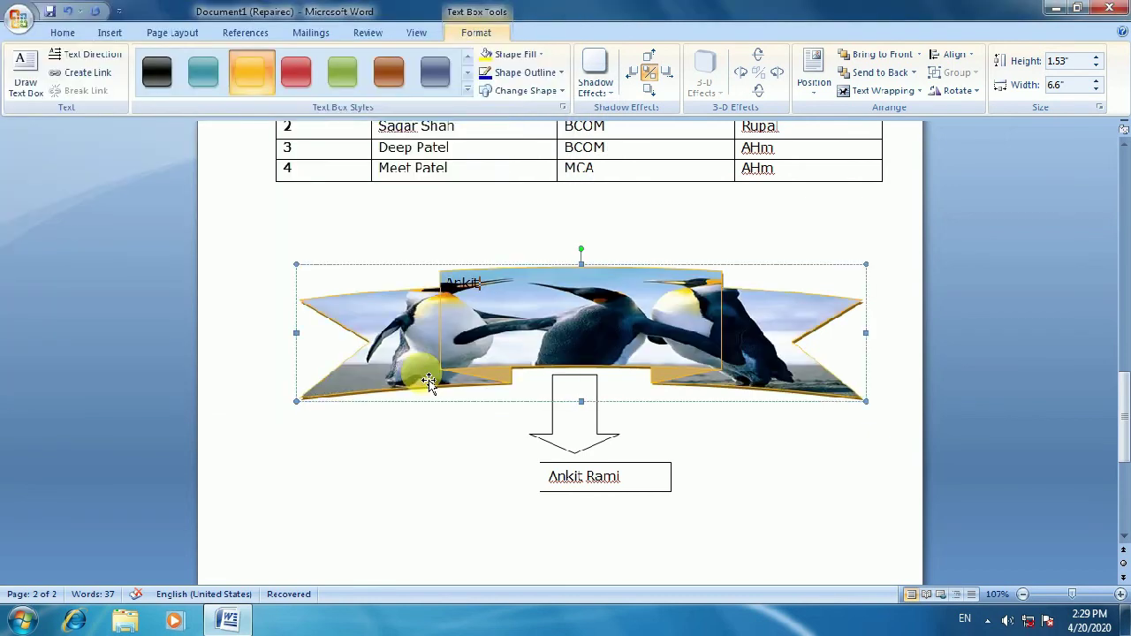
click(533, 56)
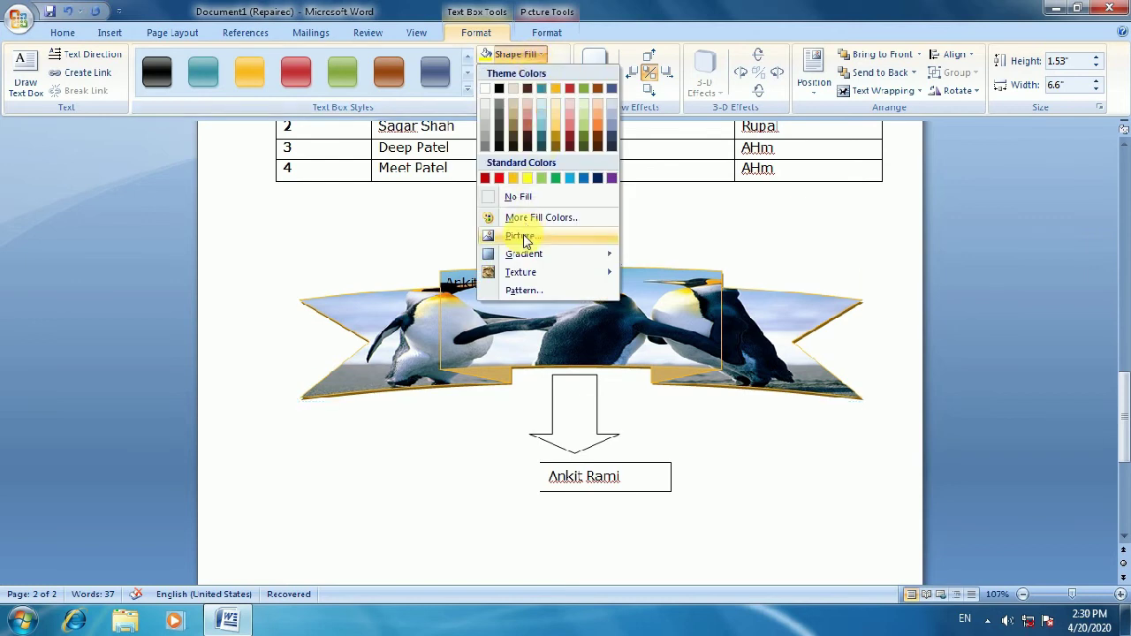
mouse_move(531, 254)
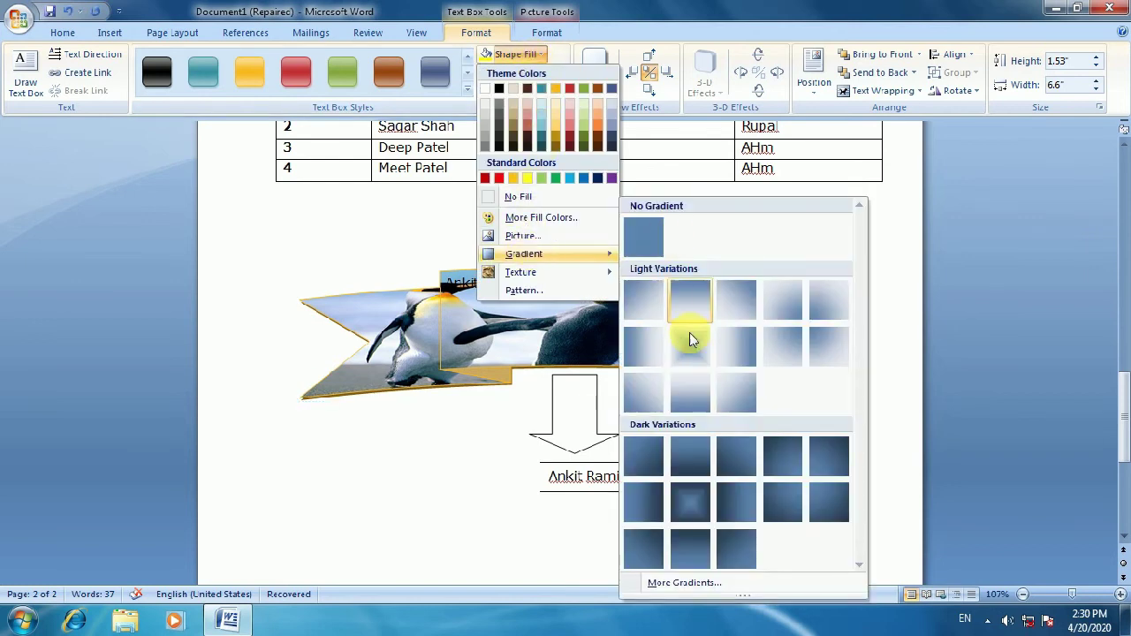
click(692, 349)
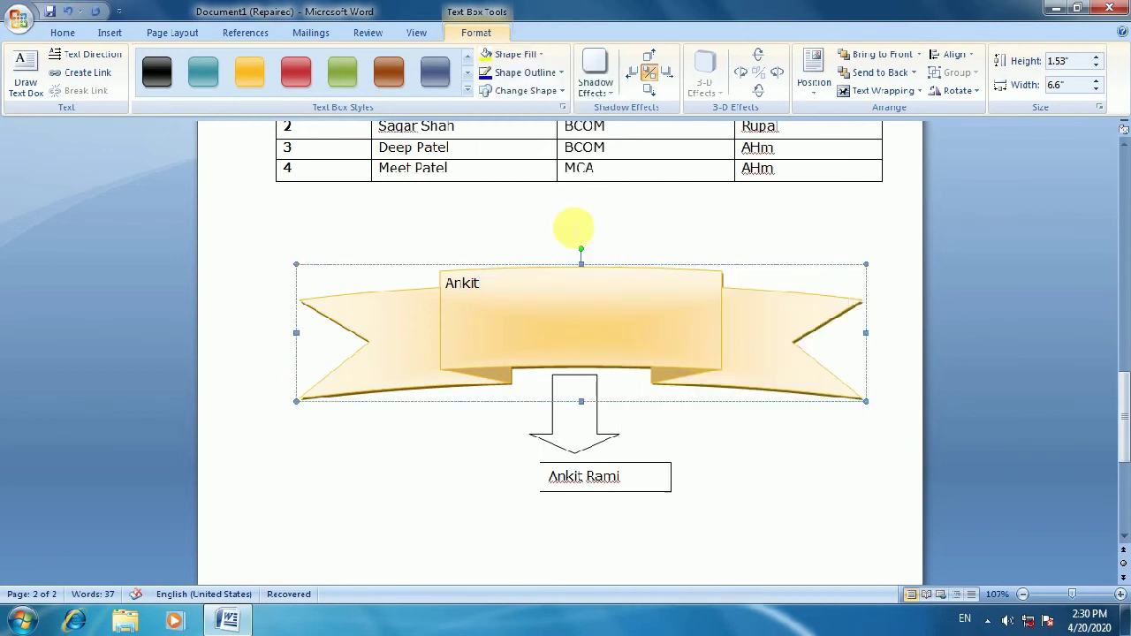
- Try a solid red fill, then a red centre gradient, on the banner
click(513, 54)
click(498, 178)
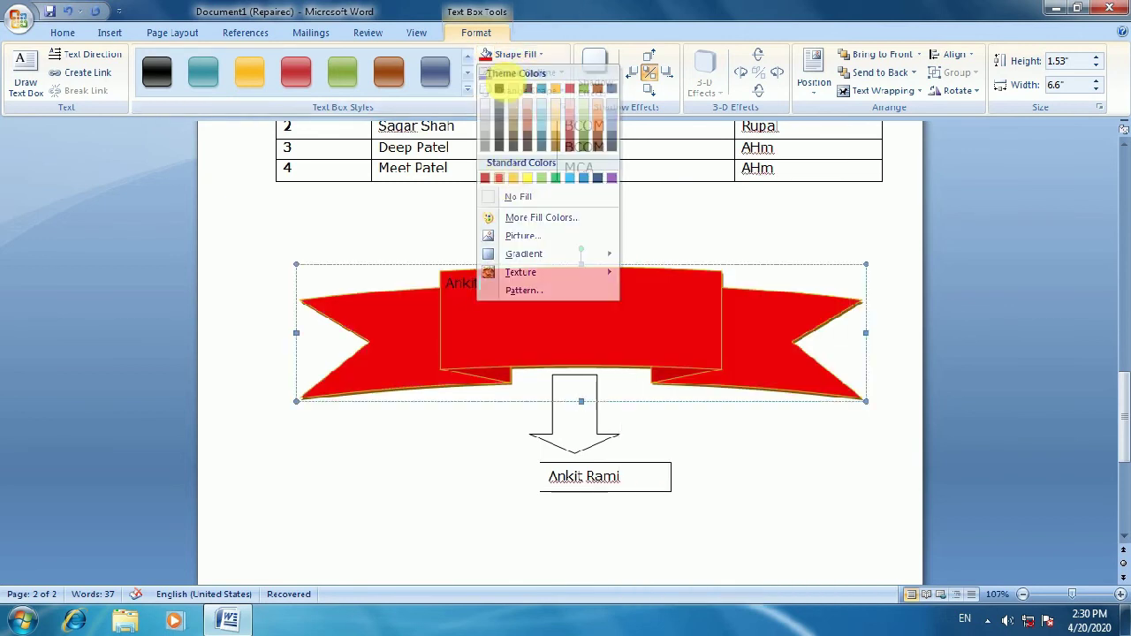
click(517, 55)
mouse_move(550, 257)
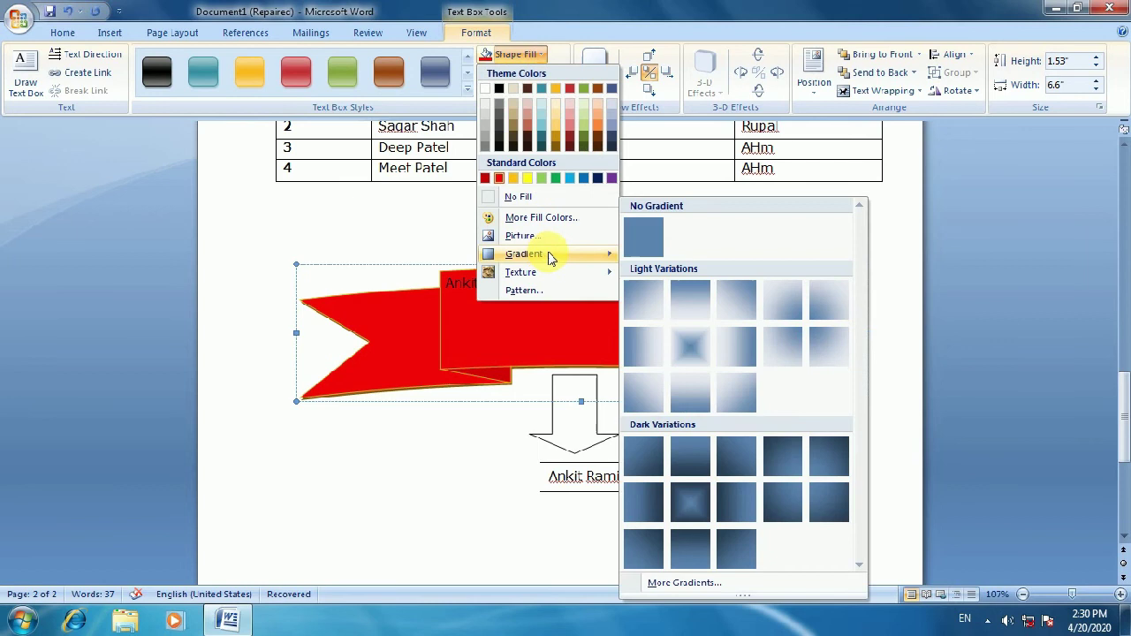
click(690, 346)
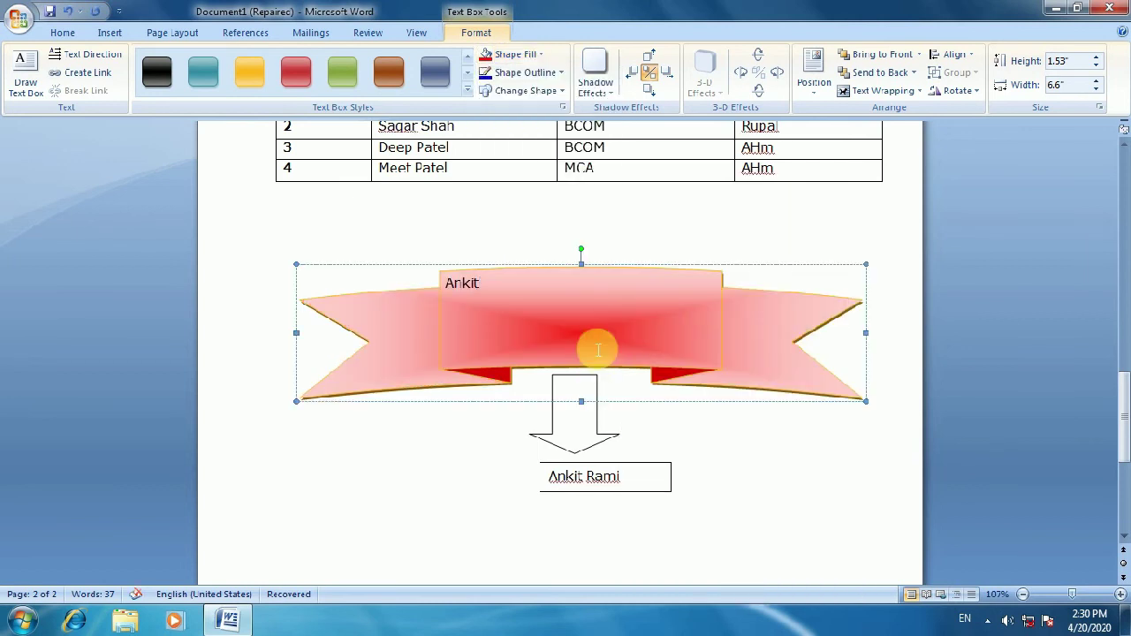
- Fill the banner with the Oak wood texture
click(515, 54)
mouse_move(543, 281)
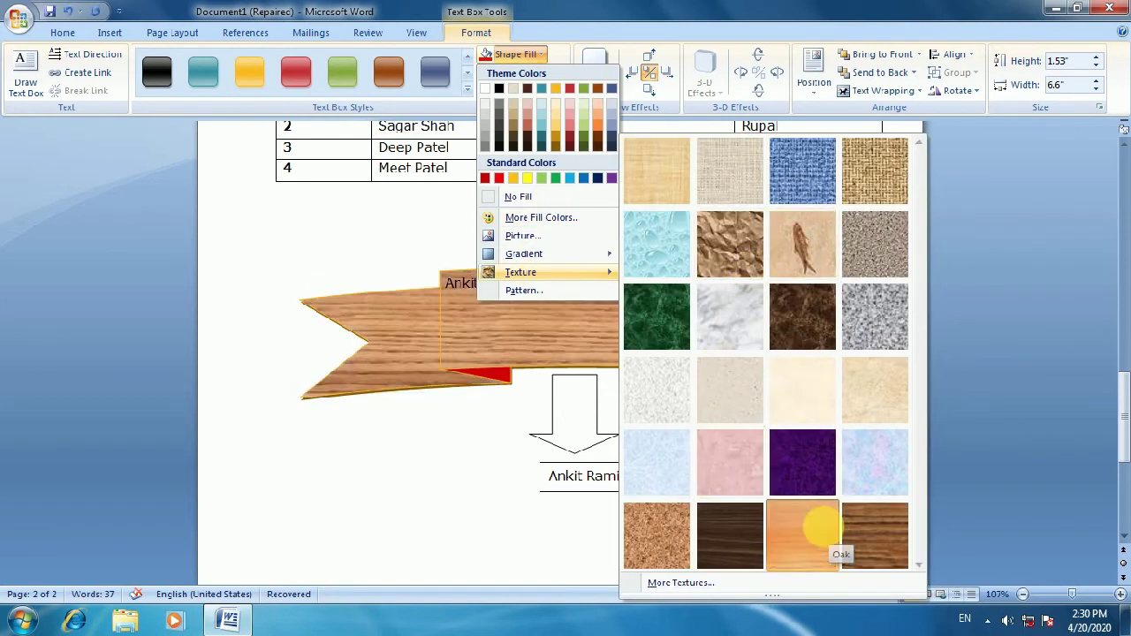
click(828, 532)
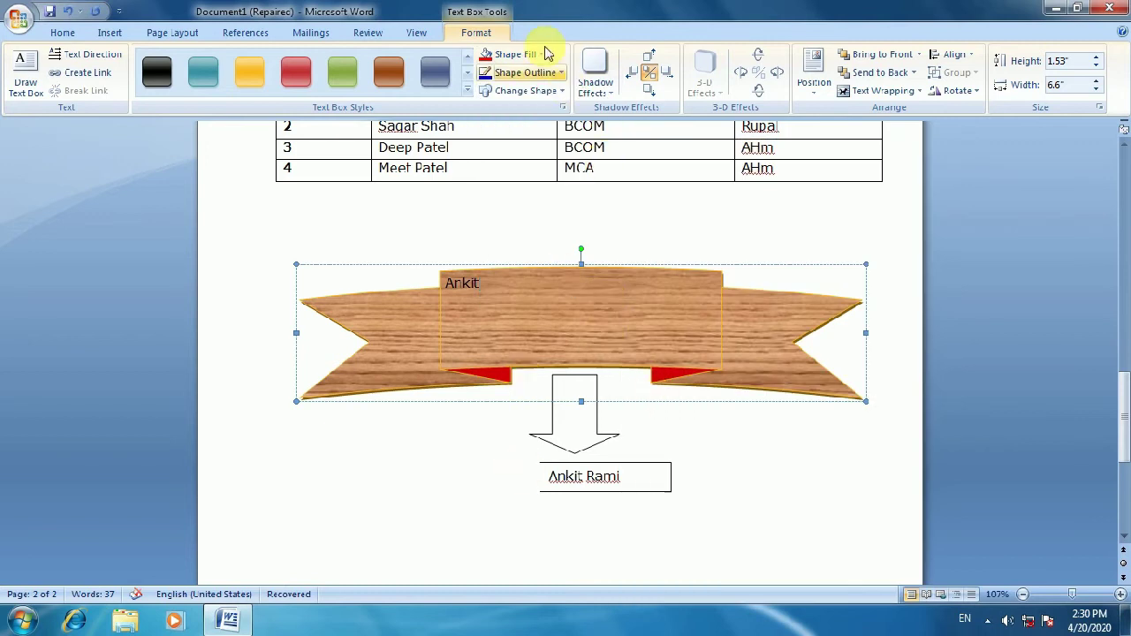
click(530, 56)
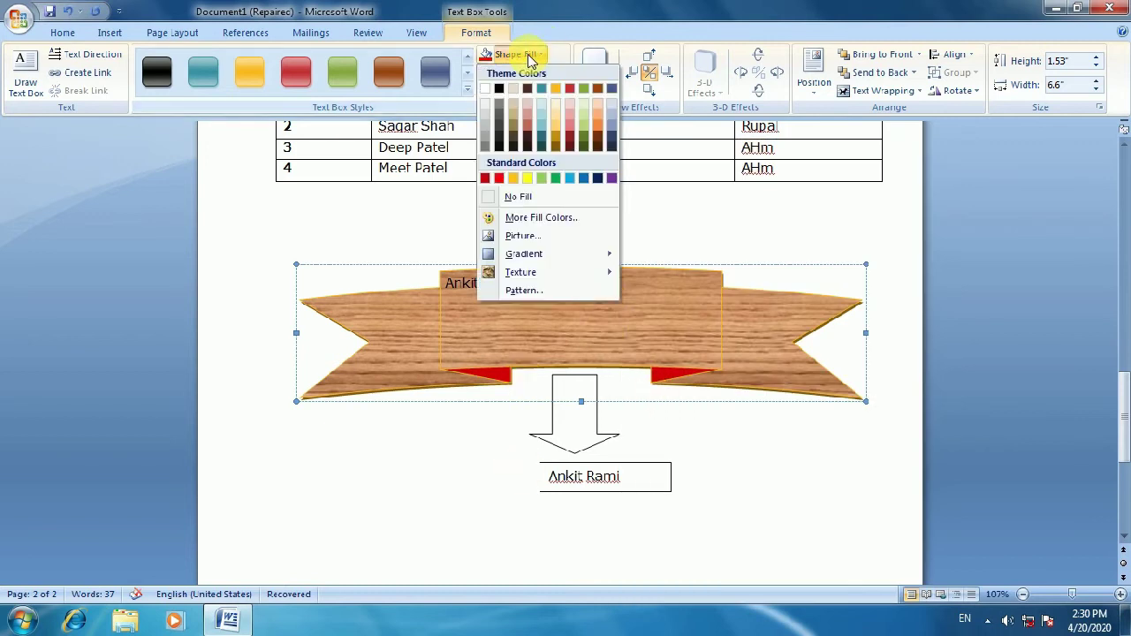
- Set up a Large checker board pattern fill with a black foreground for the banner
click(548, 290)
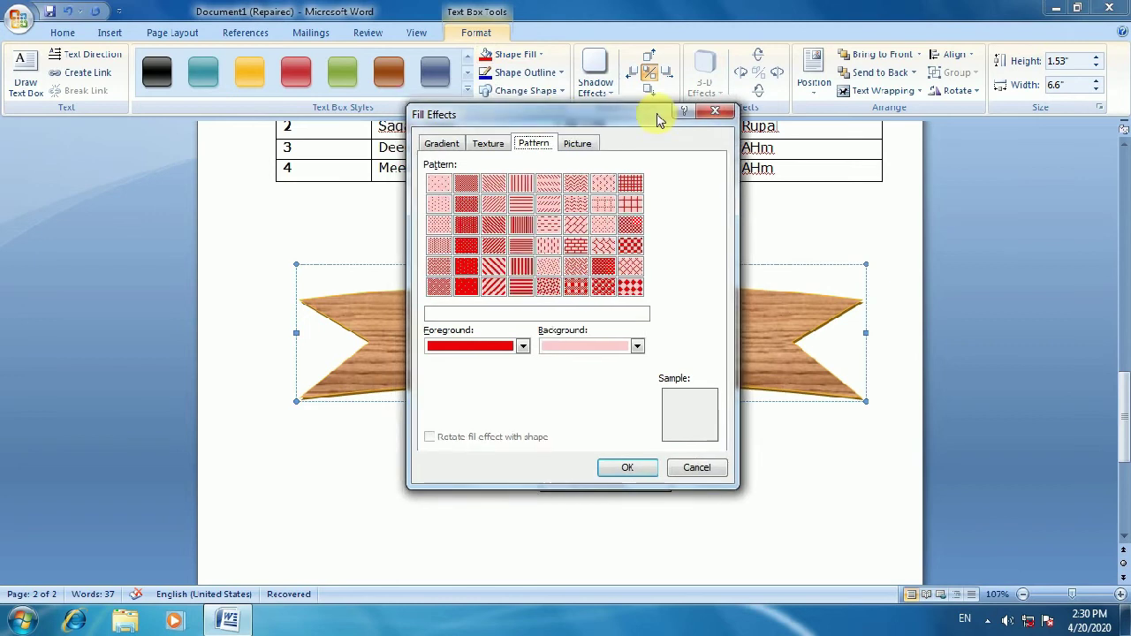
drag(566, 113, 855, 141)
click(766, 169)
click(722, 169)
click(768, 169)
click(814, 169)
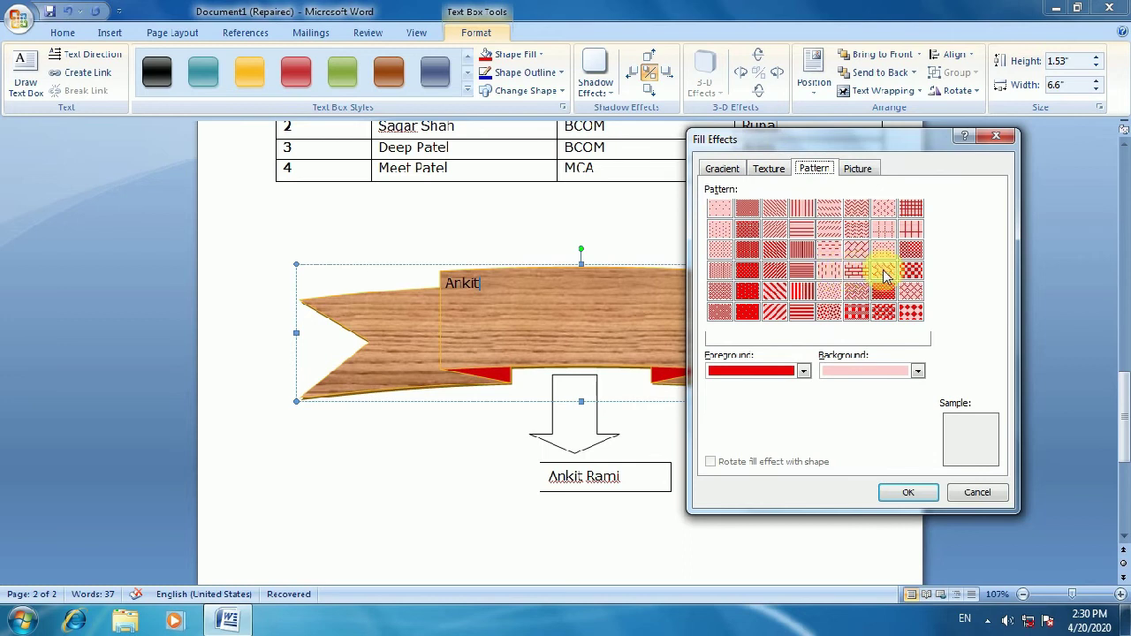
click(911, 270)
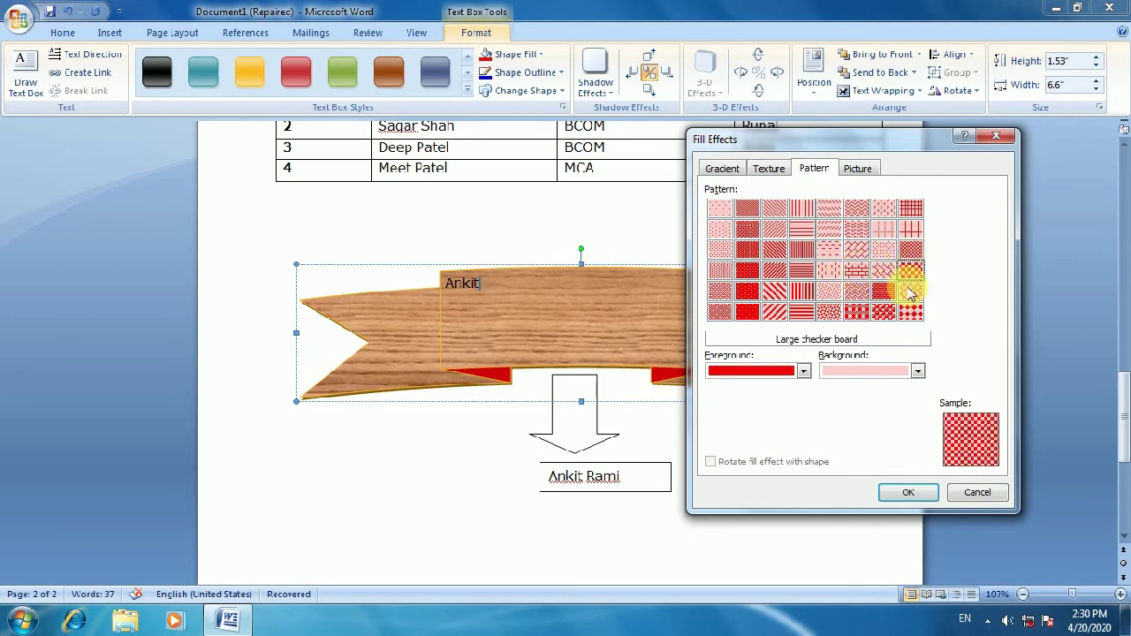
click(803, 371)
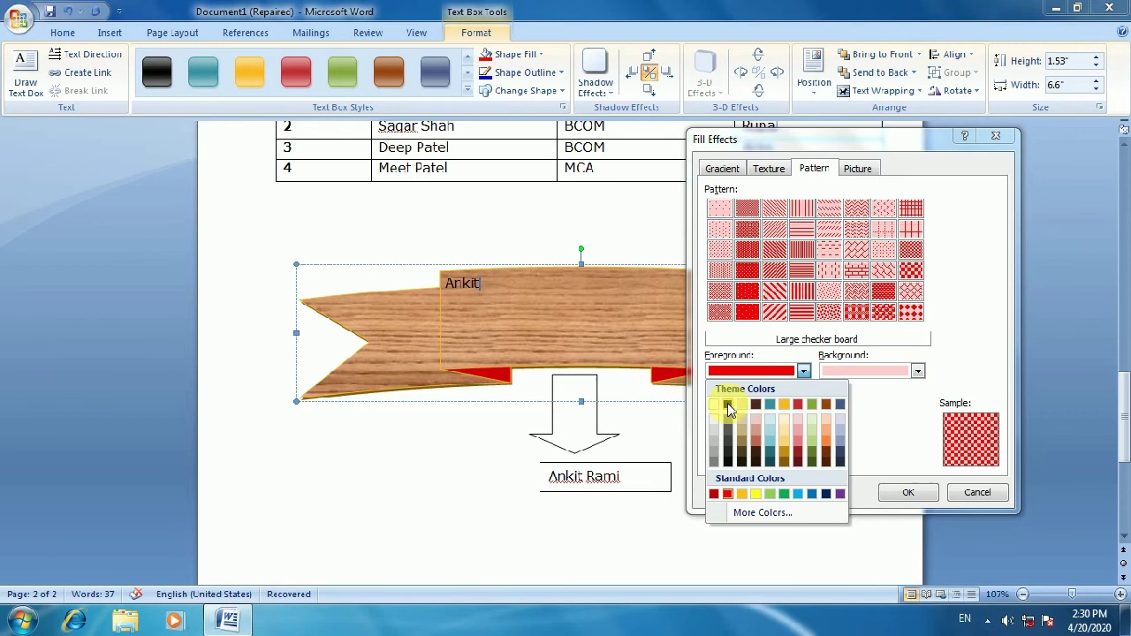
click(728, 404)
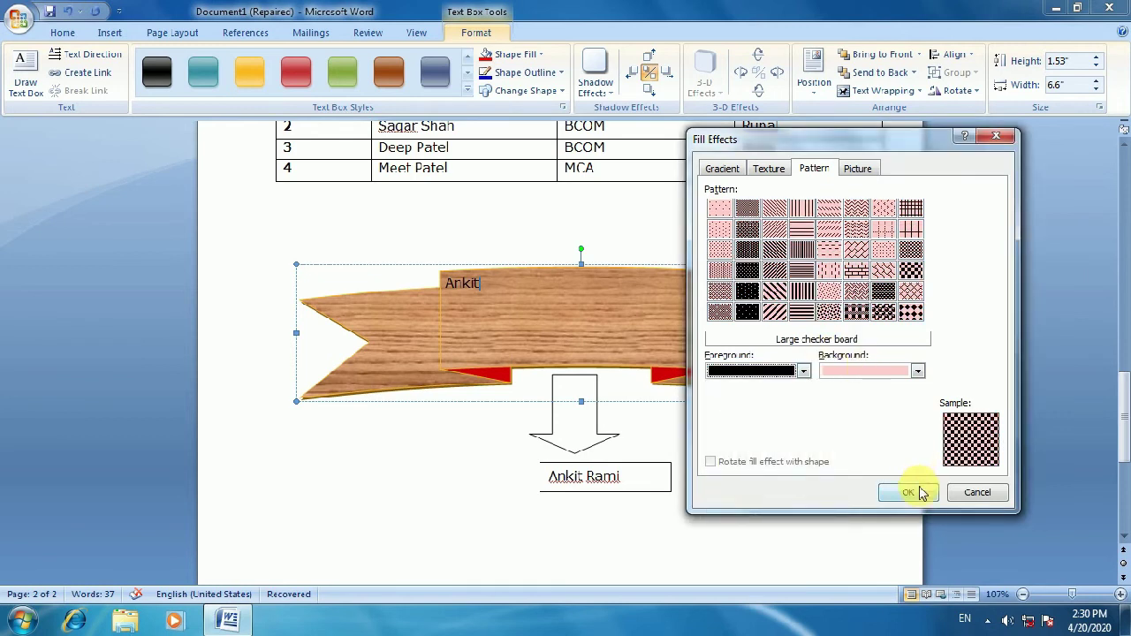
click(910, 492)
- Apply a diagonal brick pattern fill to the banner
ctrl+scroll(584, 301, up, 2)
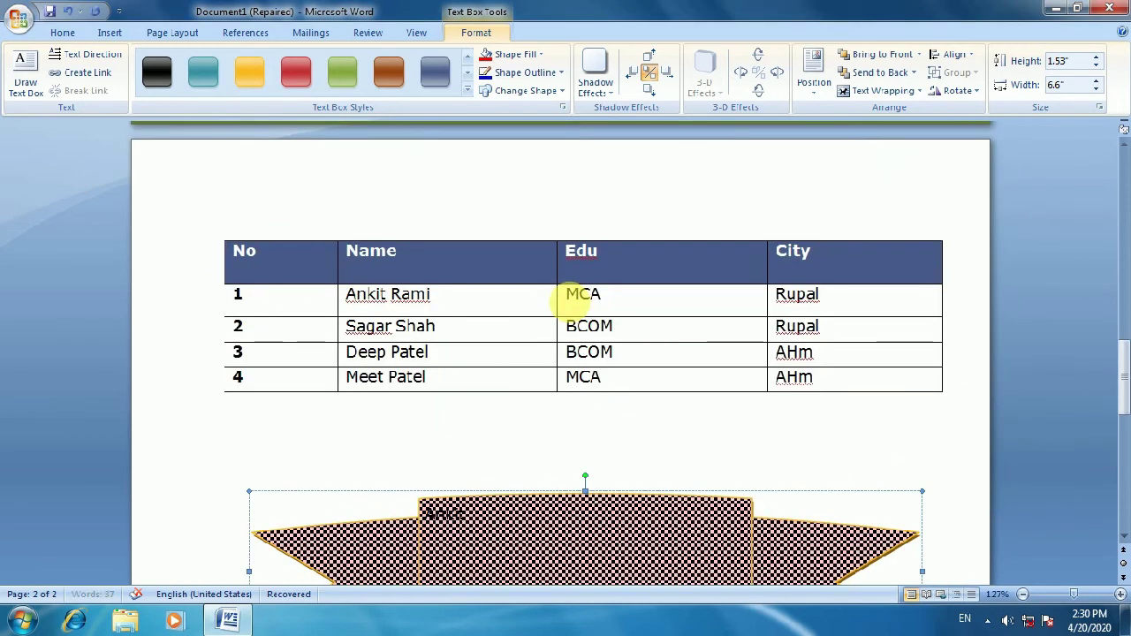
scroll(583, 300, down, 5)
ctrl+scroll(621, 222, up, 7)
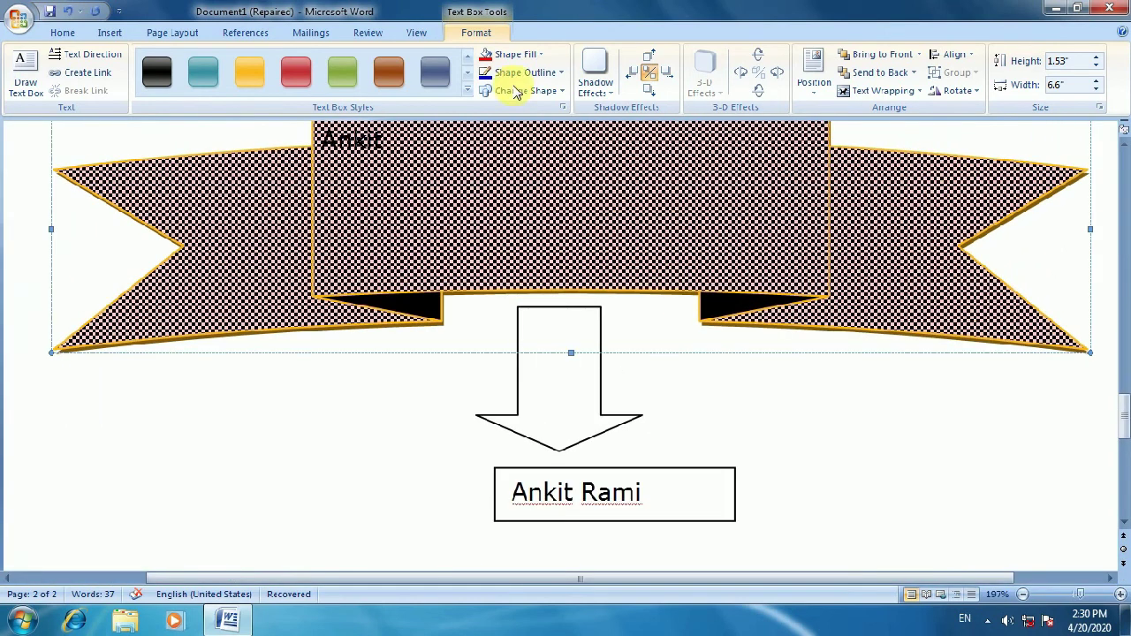
click(533, 53)
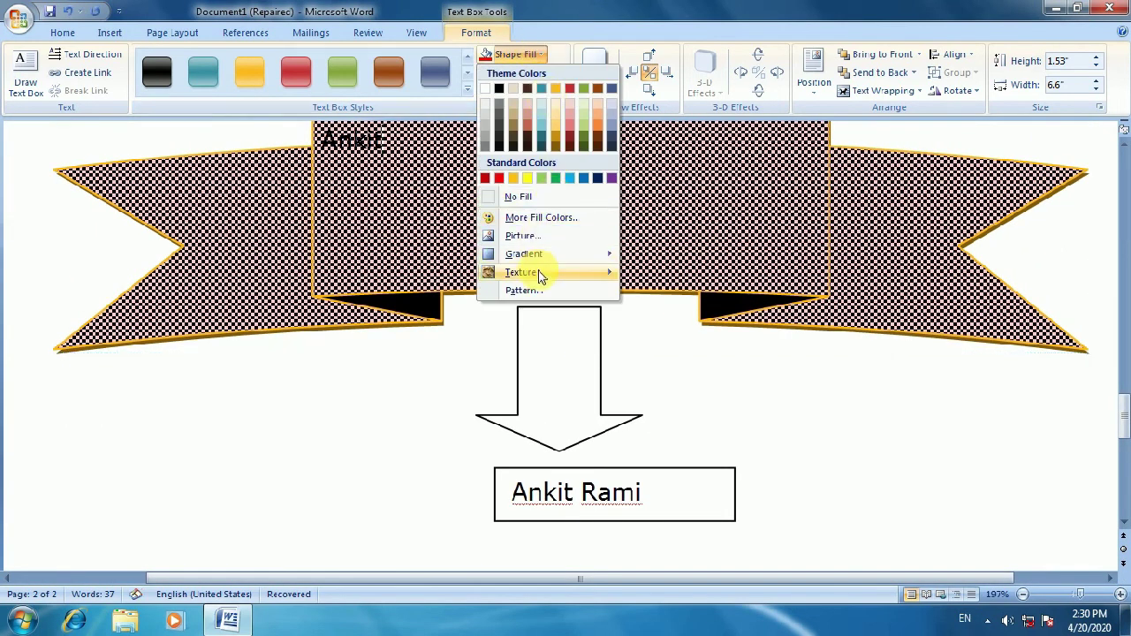
click(532, 291)
click(864, 254)
click(907, 492)
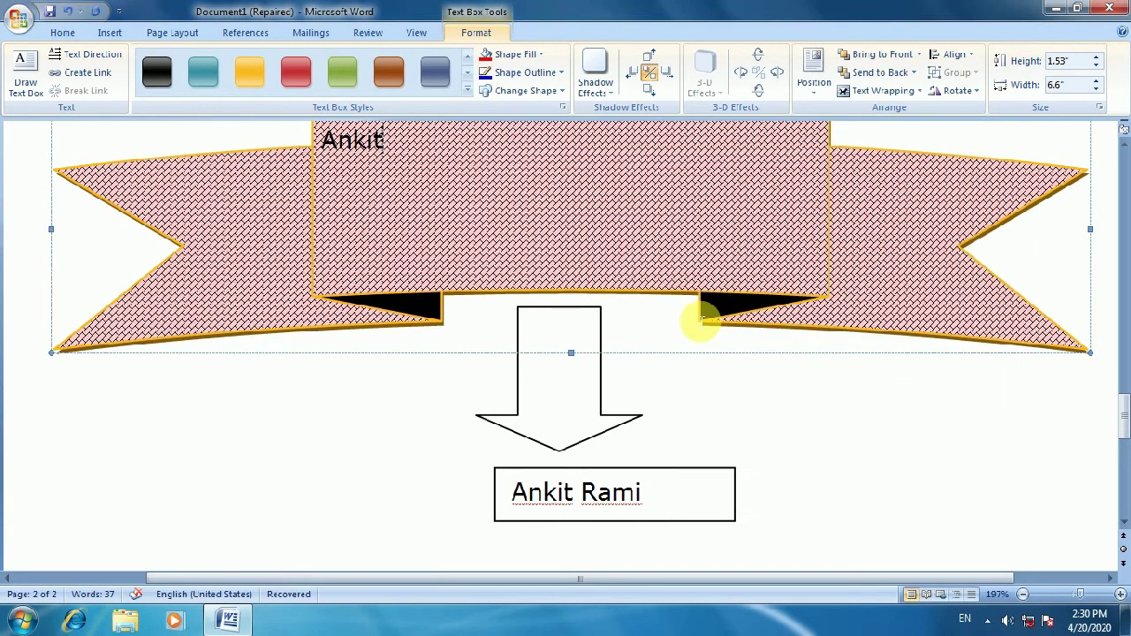
- Replace the banner's pattern with a solid brown theme fill
click(505, 62)
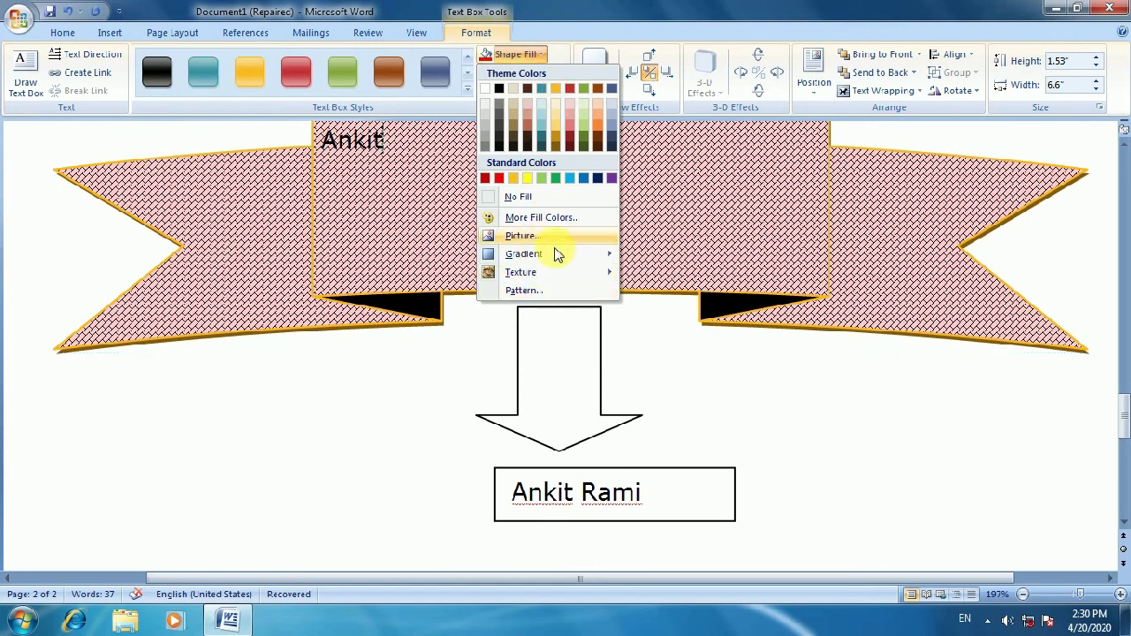
mouse_move(554, 253)
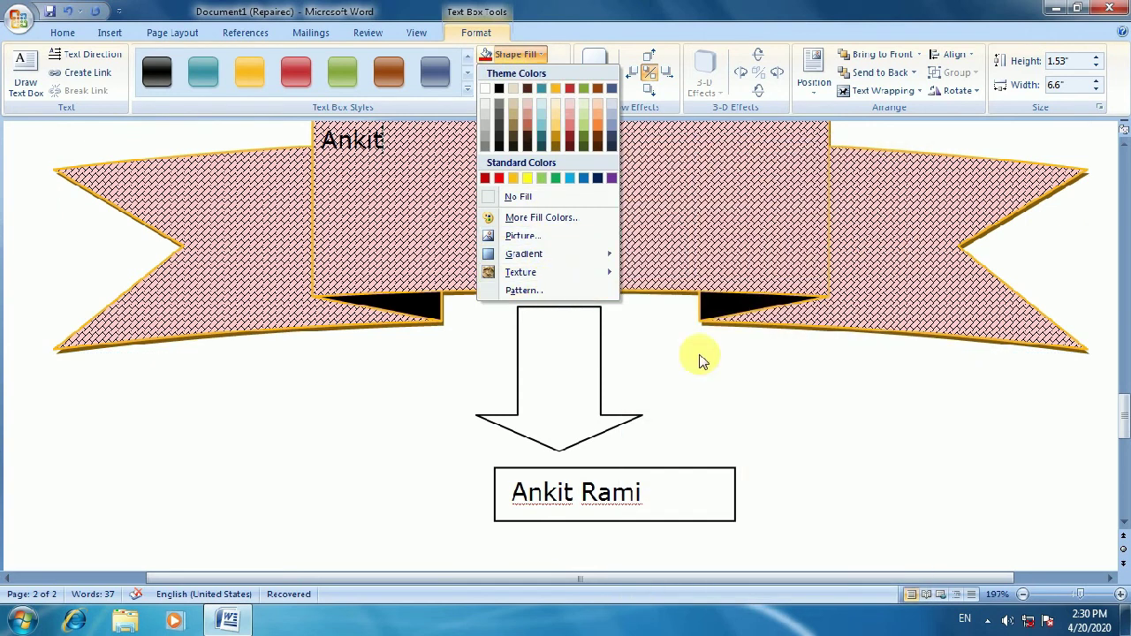
click(677, 270)
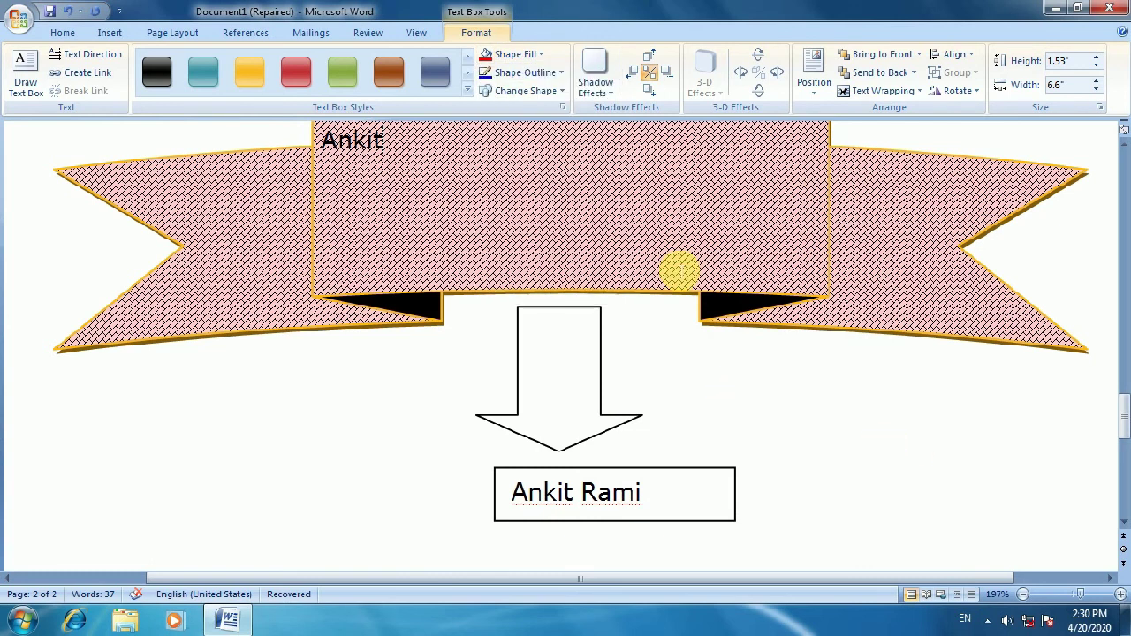
scroll(645, 257, down, 1)
scroll(626, 256, down, 3)
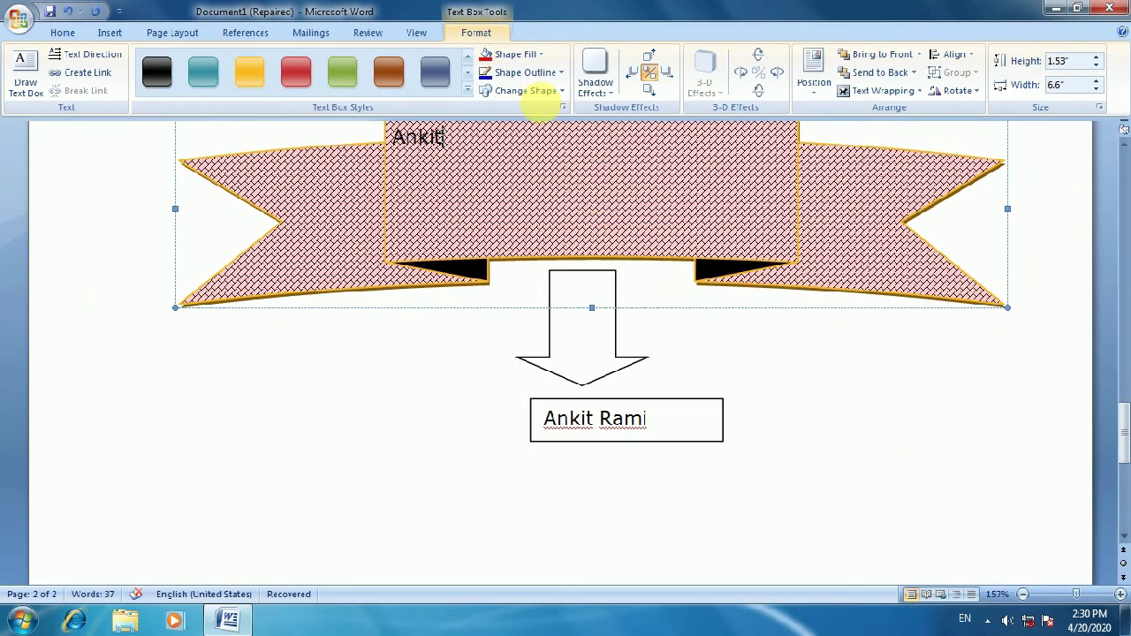
click(530, 54)
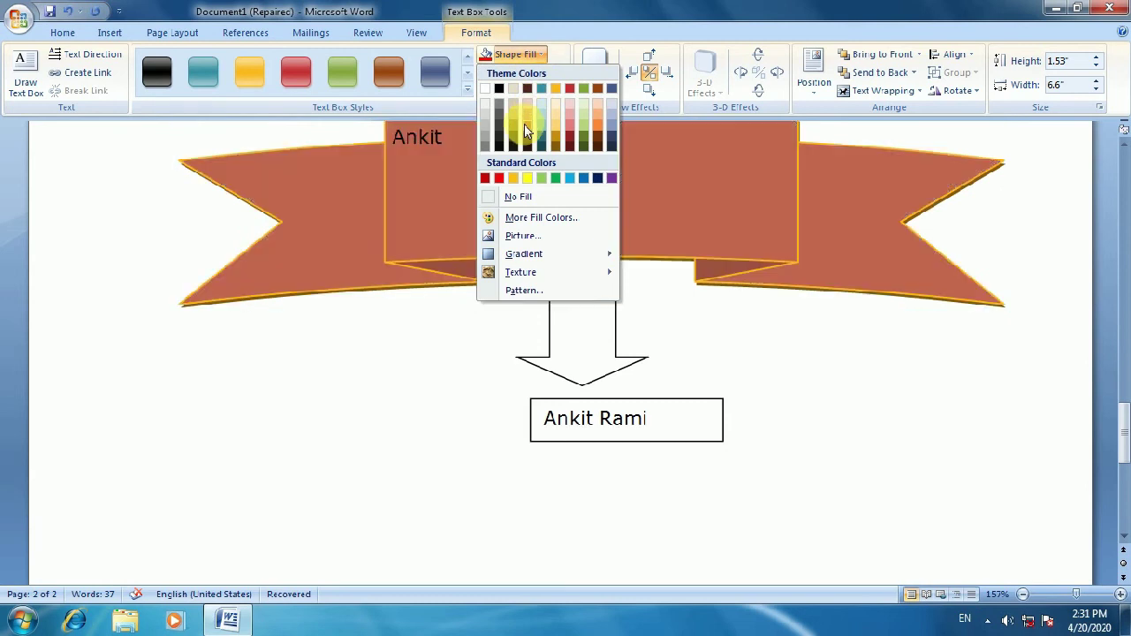
click(526, 130)
click(508, 72)
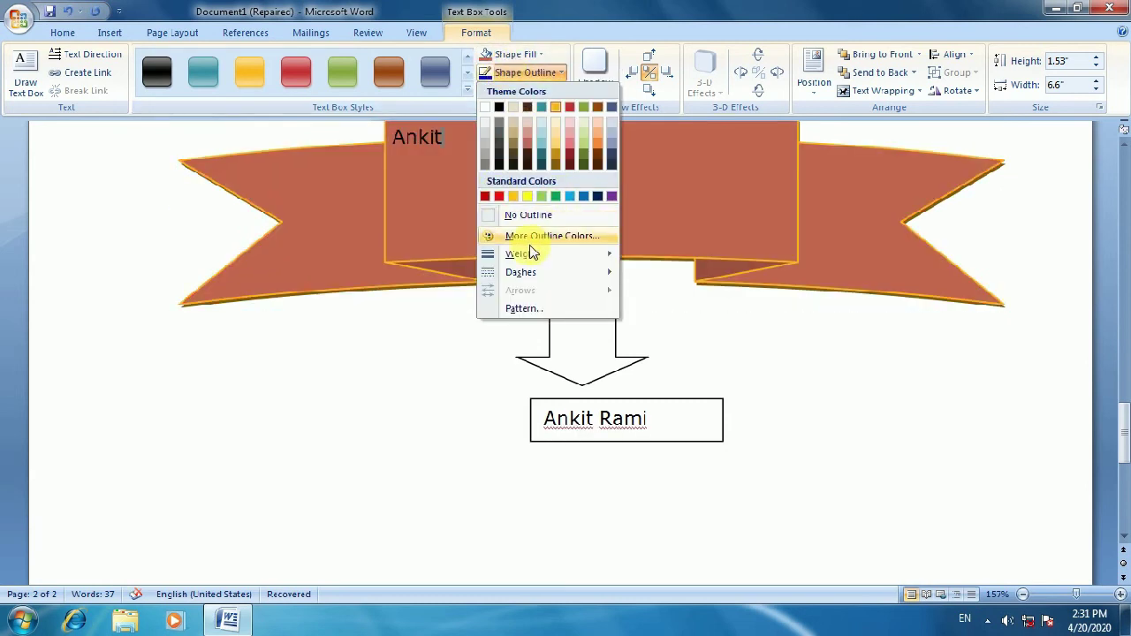
- Give the banner outline a 6 pt weight and a Round Dot dash style
mouse_move(533, 254)
click(677, 397)
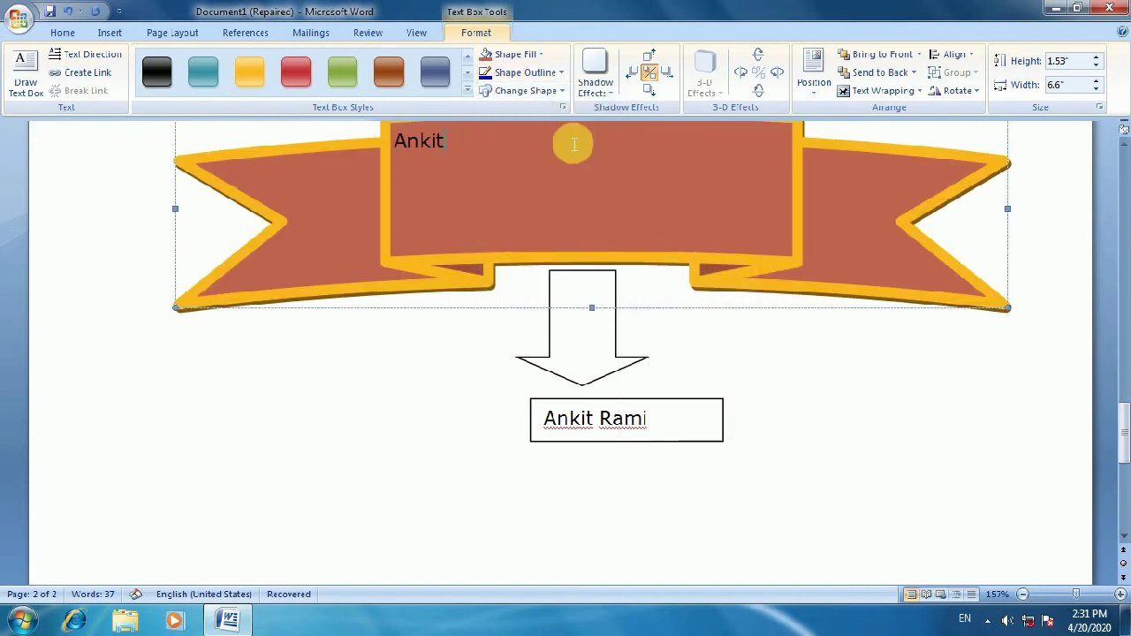
click(539, 76)
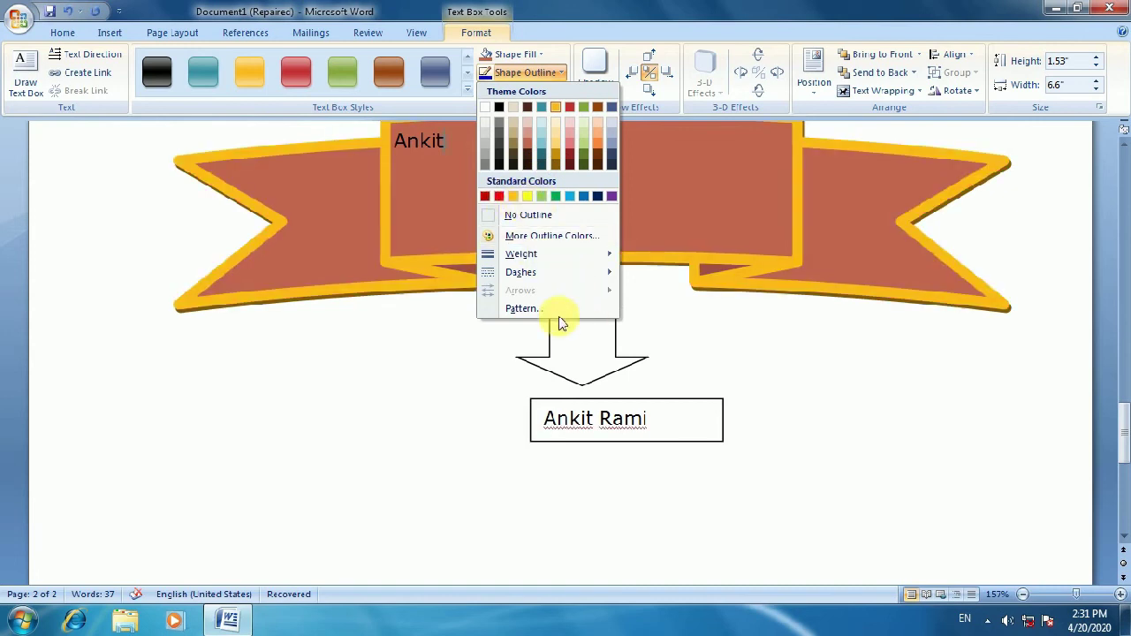
mouse_move(553, 272)
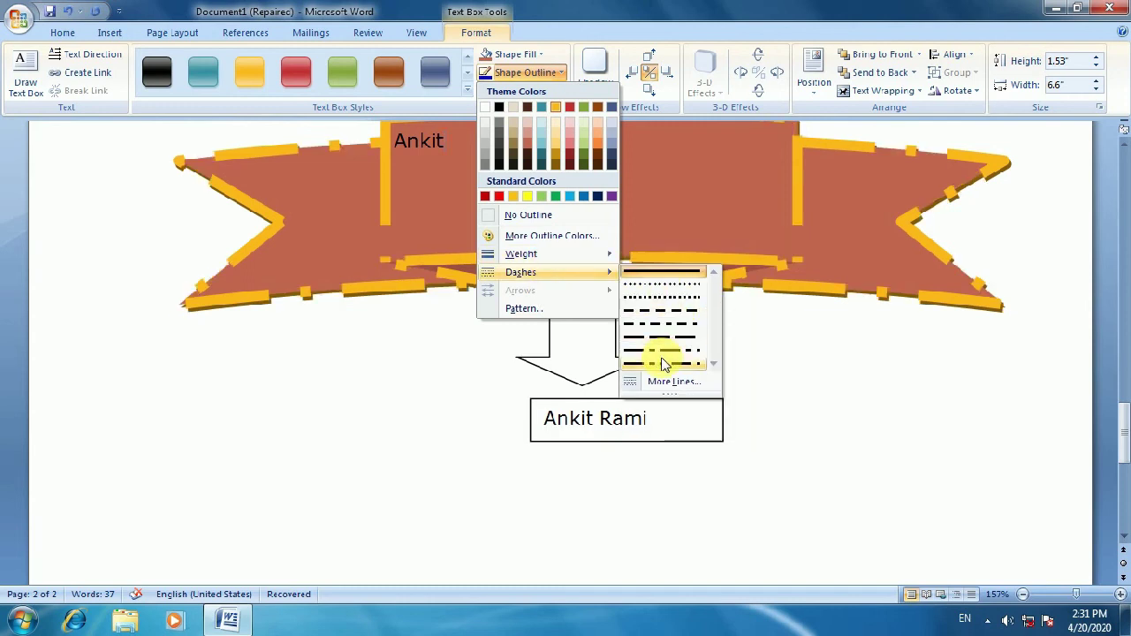
click(649, 297)
scroll(659, 286, up, 2)
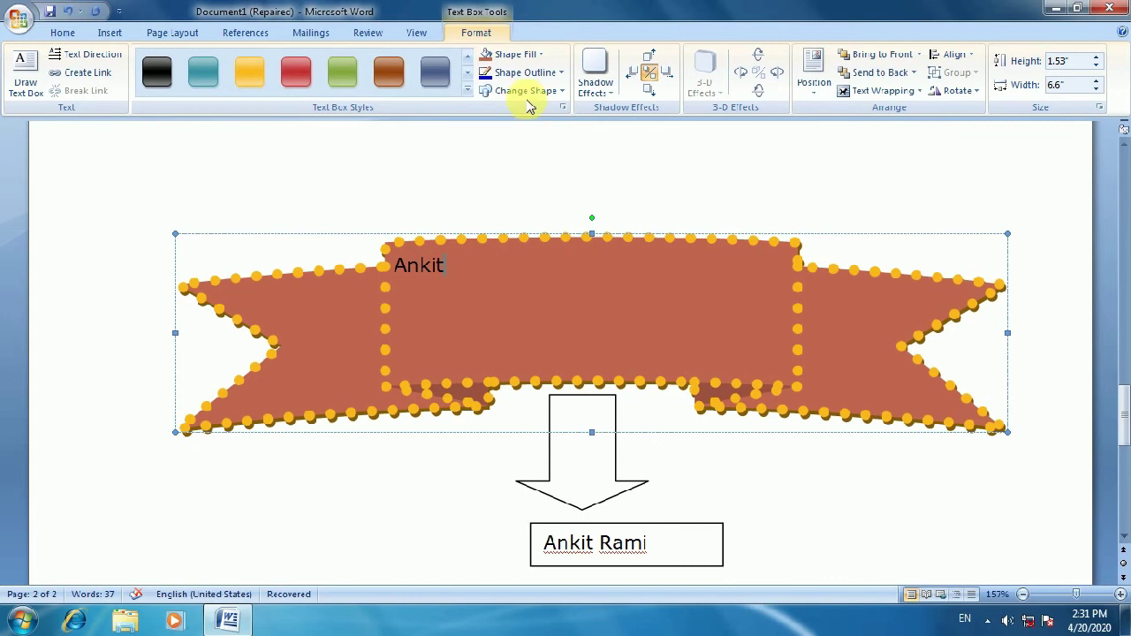
click(527, 73)
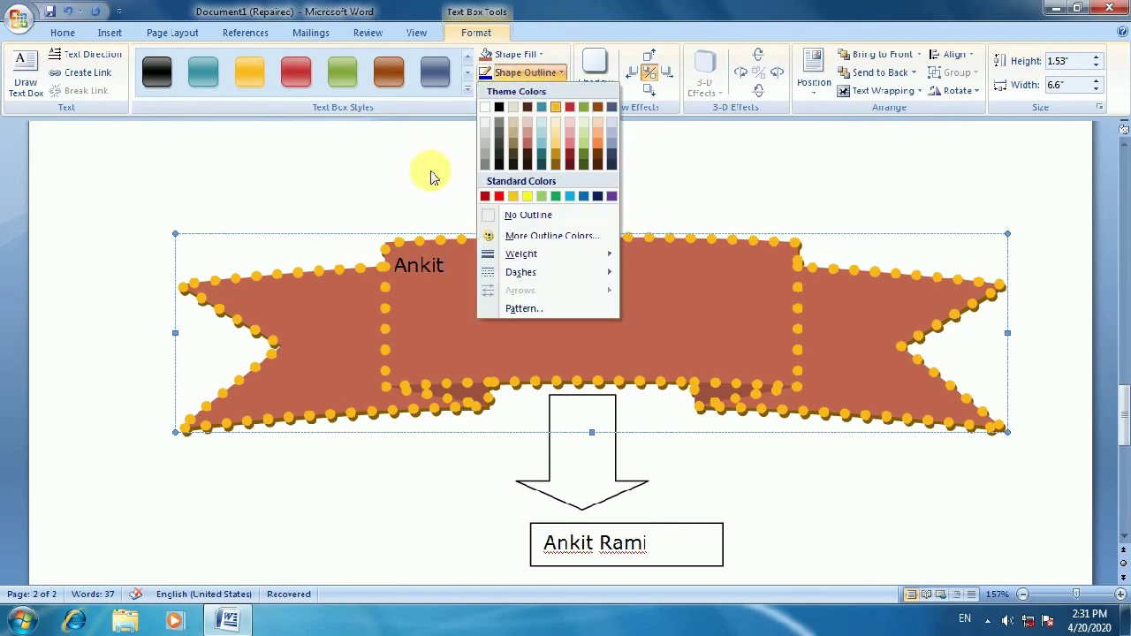
click(445, 167)
- Try block arrow and wavy flowchart shapes, then make the banner a straight ribbon
click(522, 92)
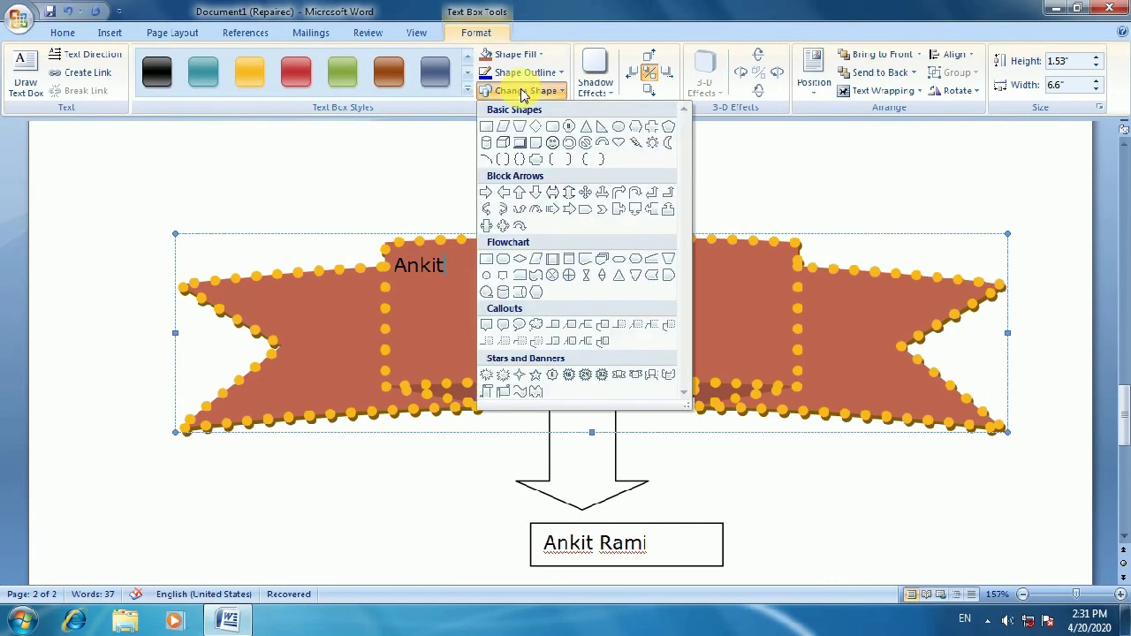
click(569, 194)
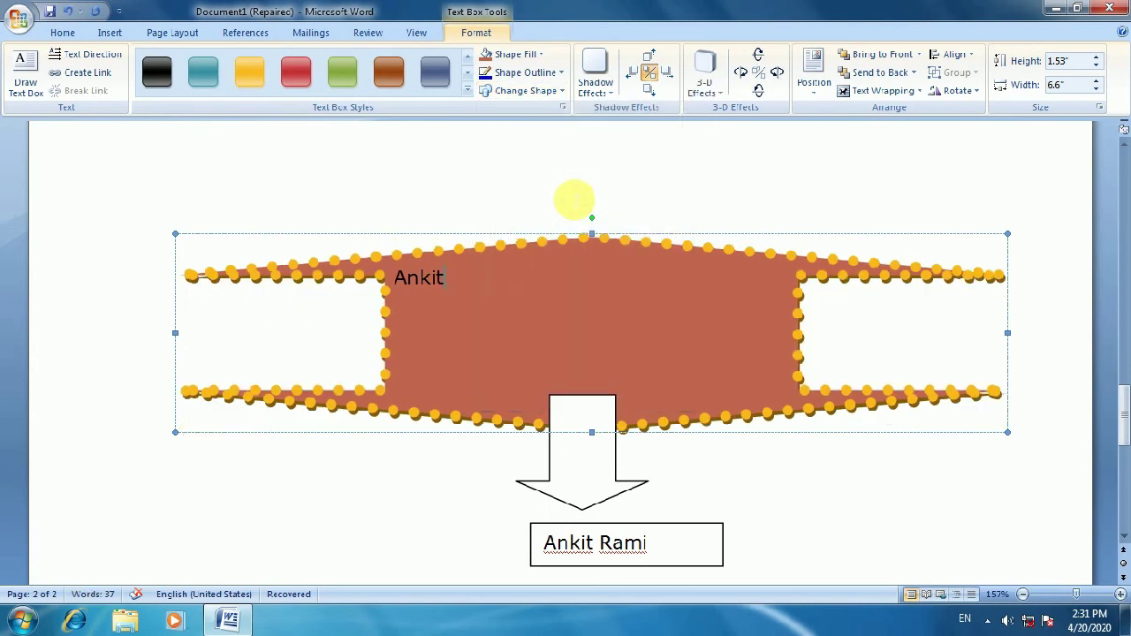
click(537, 93)
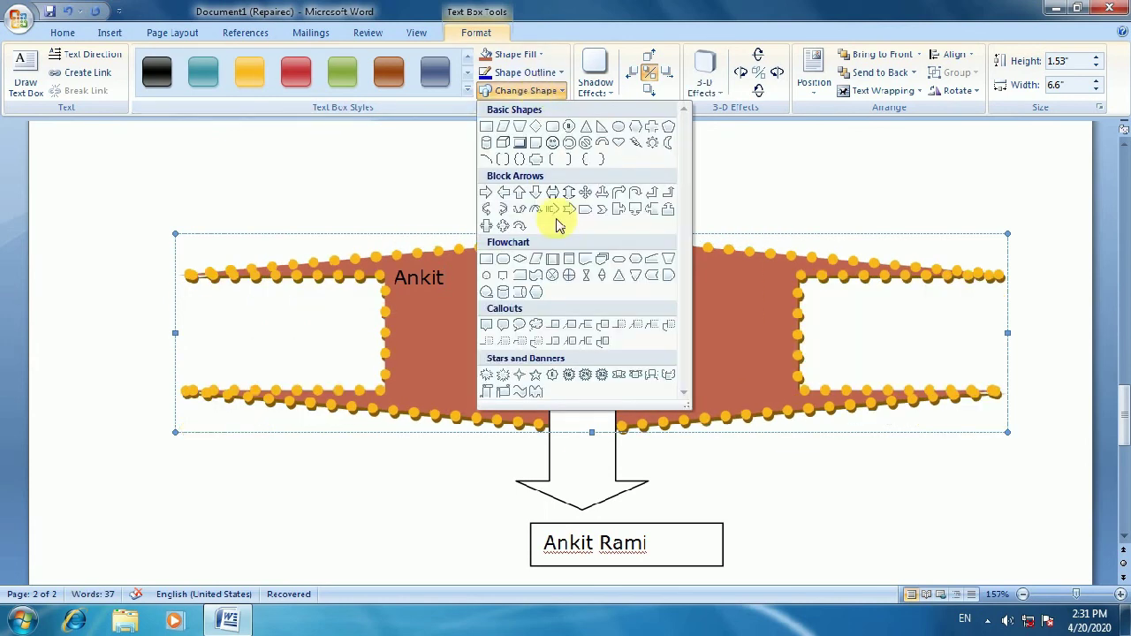
click(536, 275)
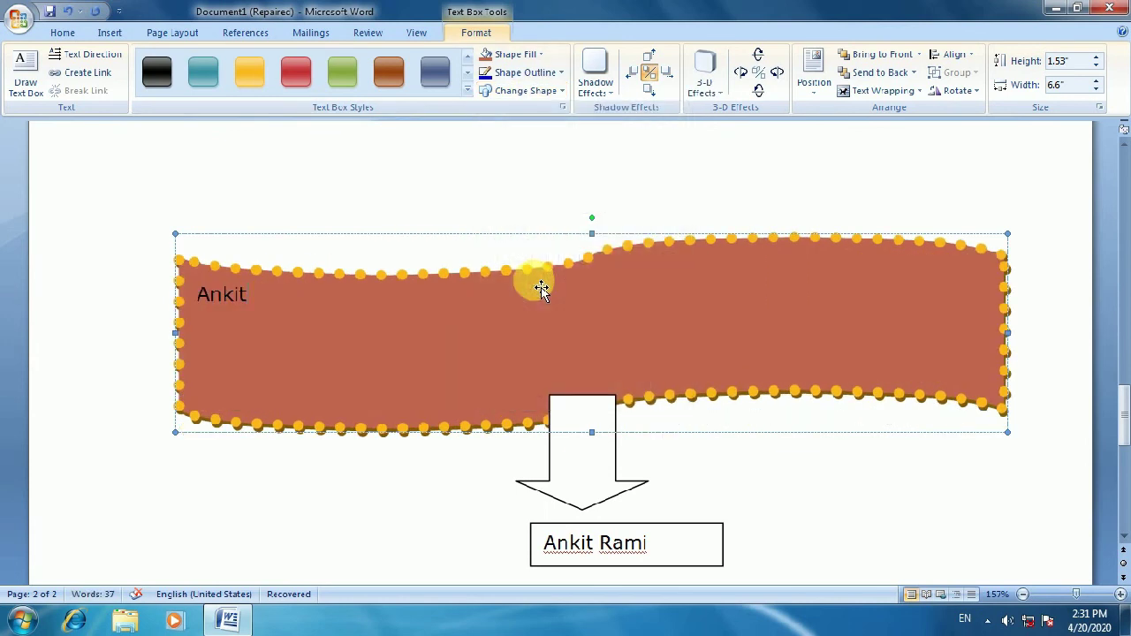
click(535, 91)
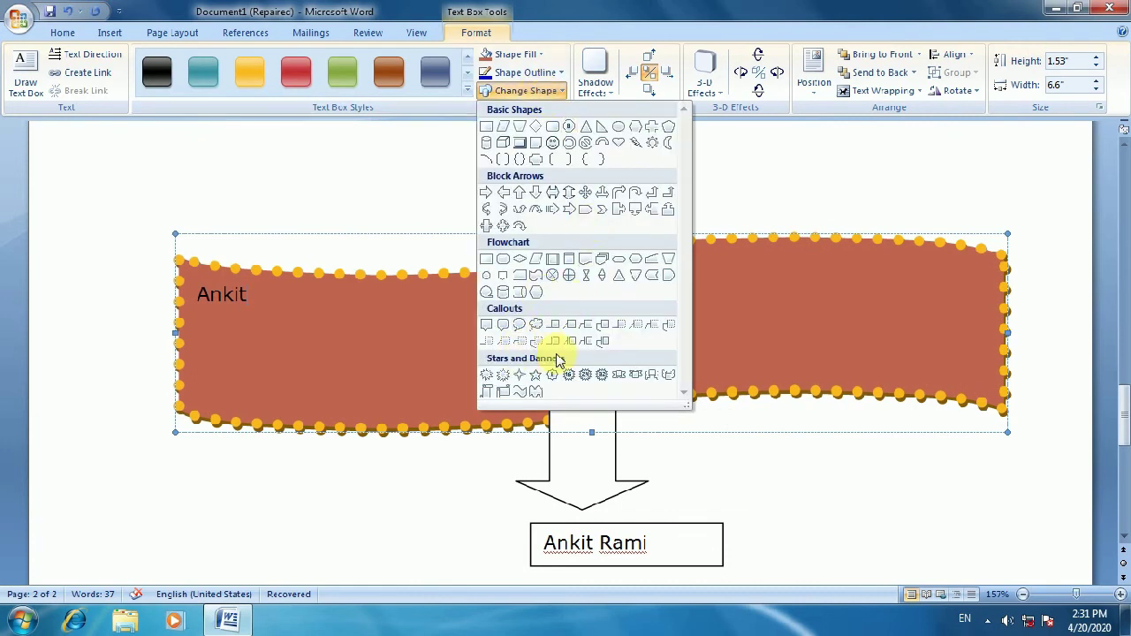
click(625, 377)
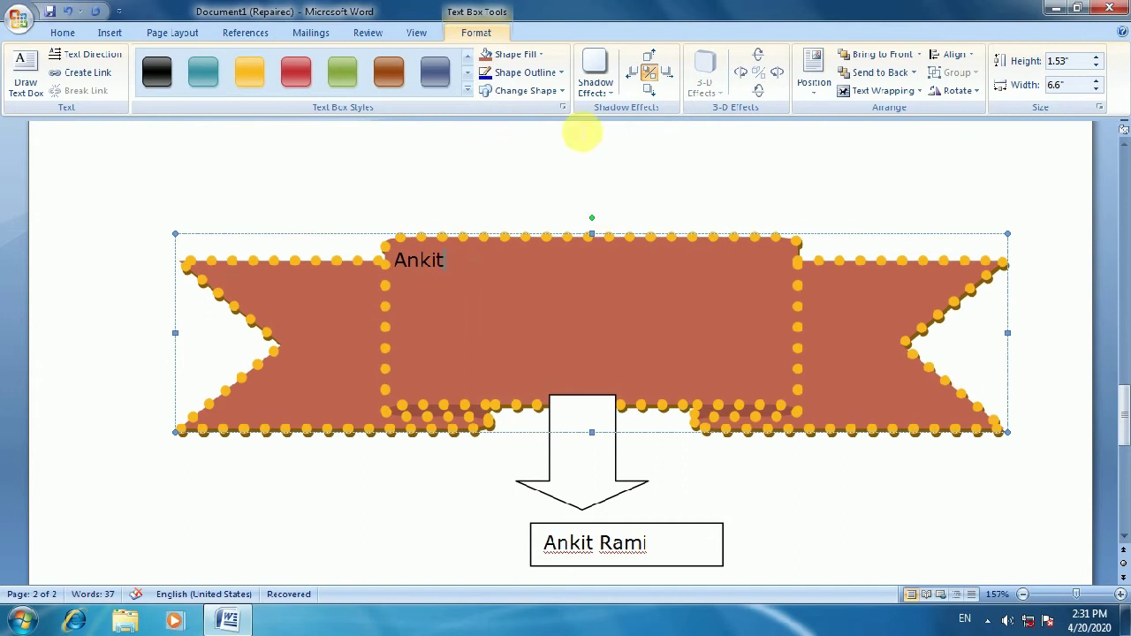
click(602, 93)
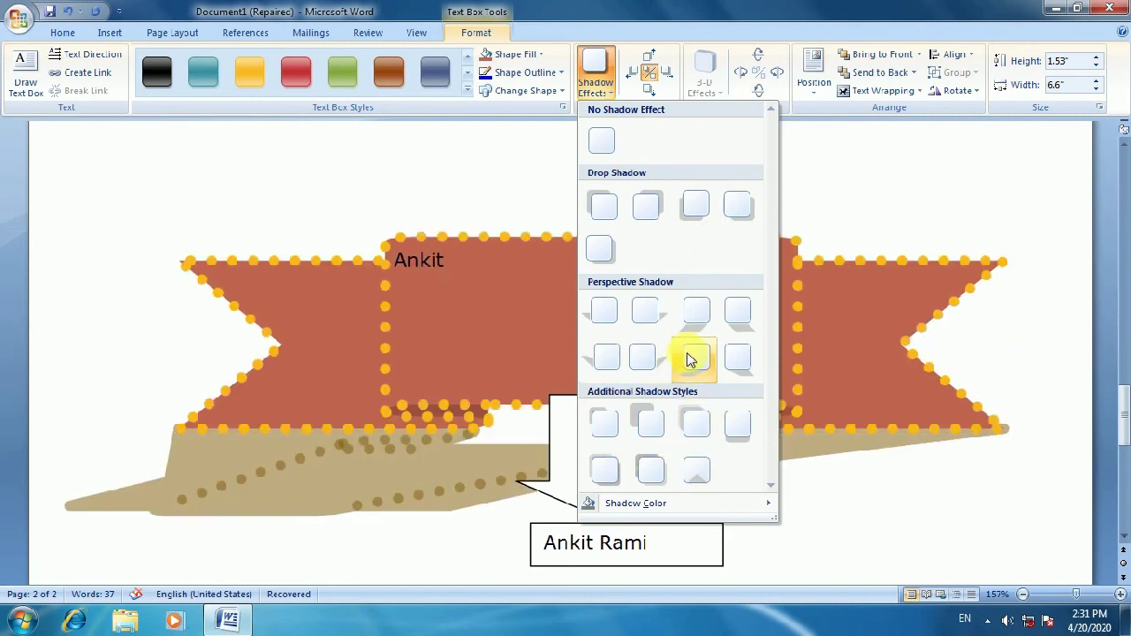
- Add a perspective shadow to the banner and nudge its offset
click(645, 310)
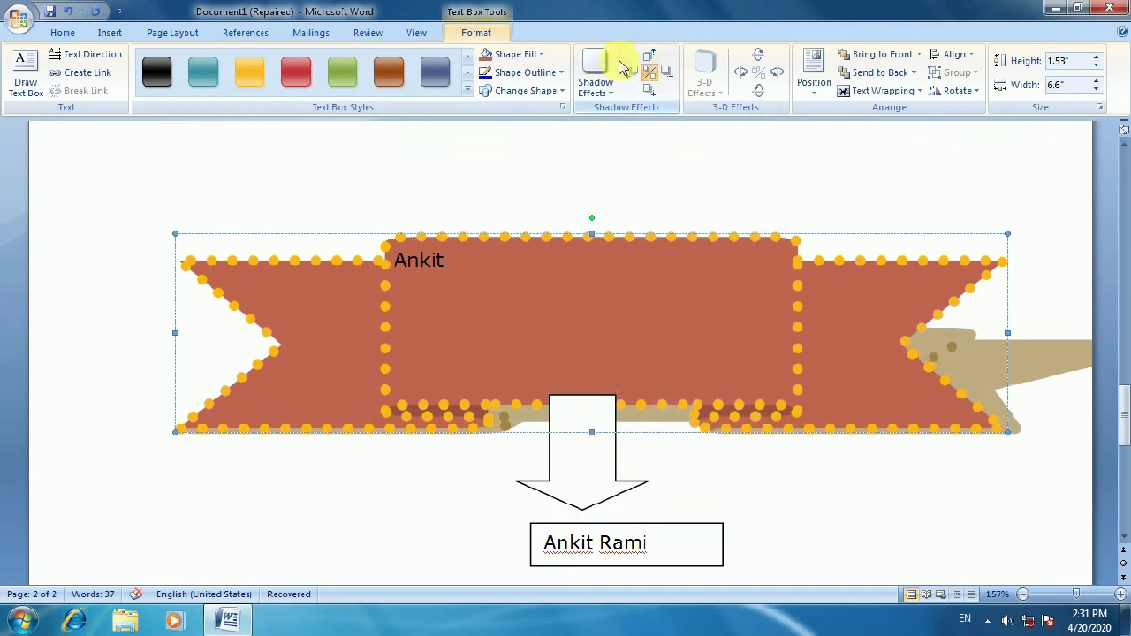
click(644, 88)
click(644, 88)
click(644, 88)
click(644, 88)
click(650, 56)
click(650, 57)
click(650, 56)
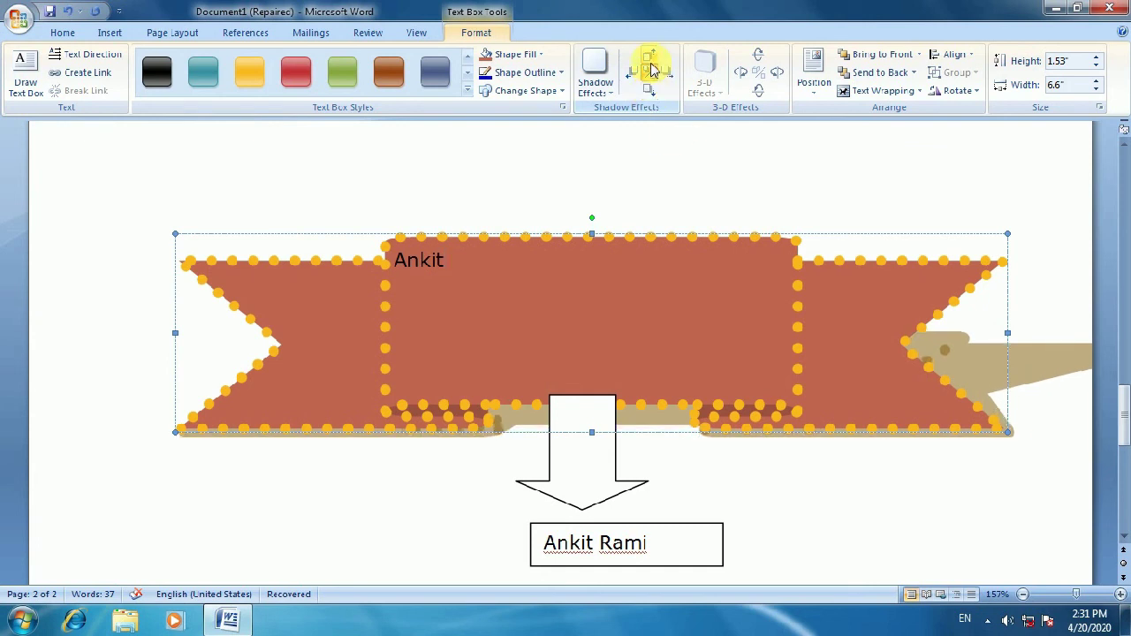
- Try a smiley face, then change the banner into a plain Process rectangle
click(557, 92)
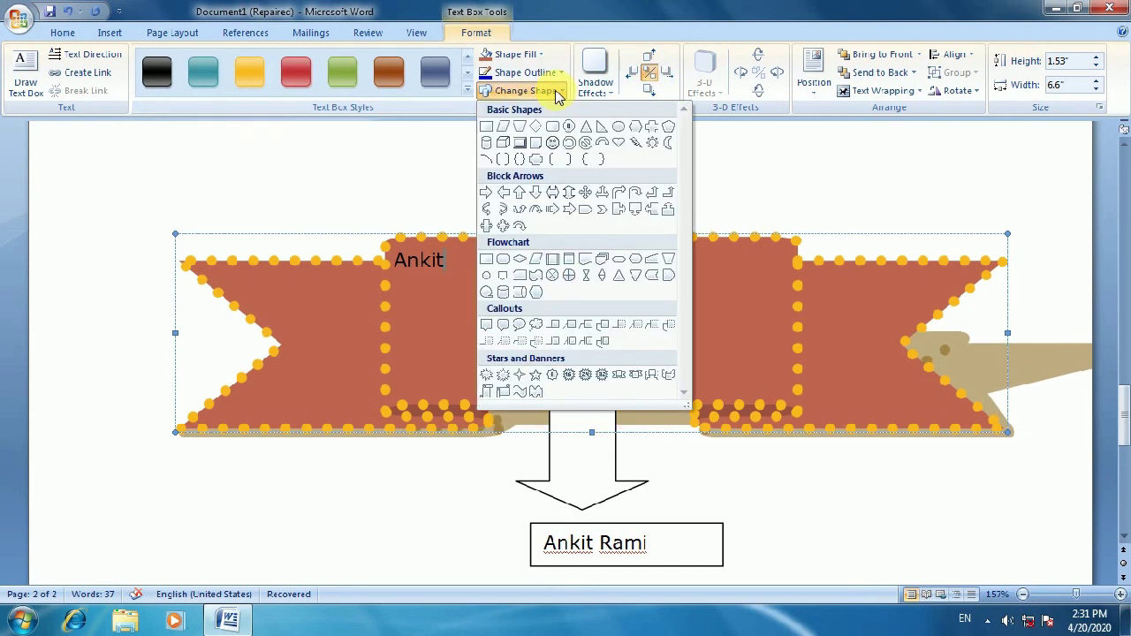
click(558, 145)
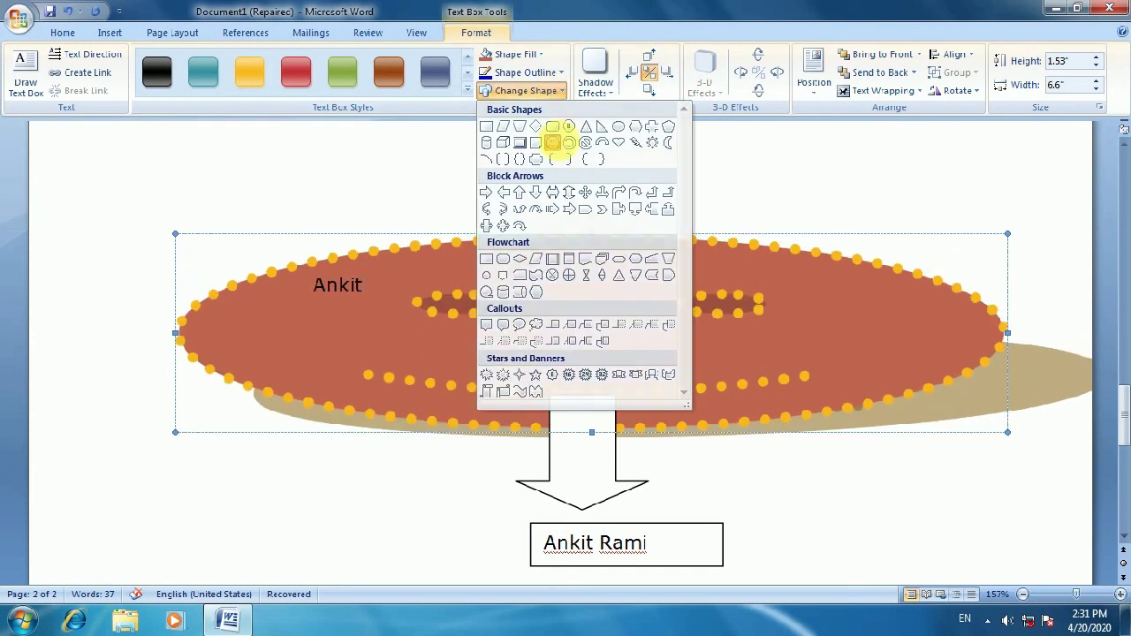
click(539, 92)
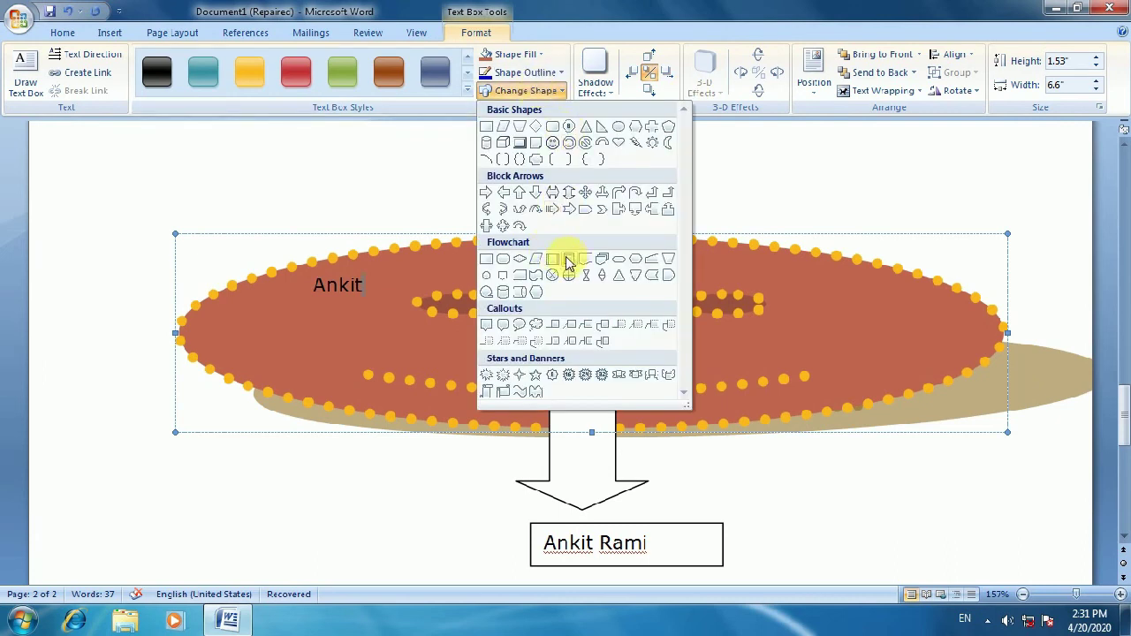
click(492, 265)
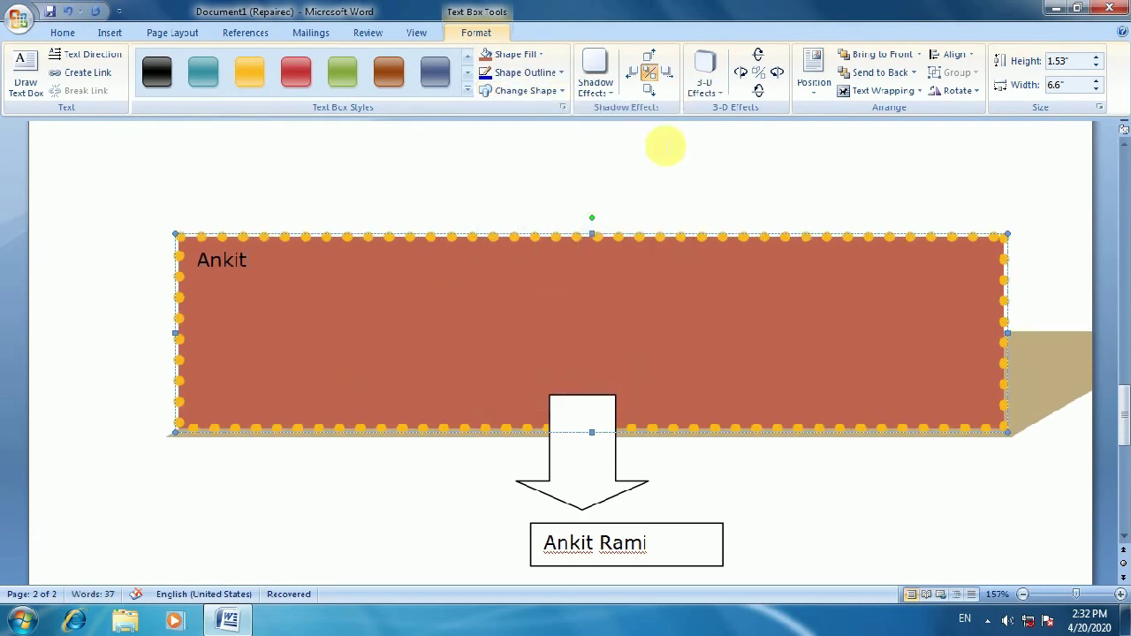
click(705, 91)
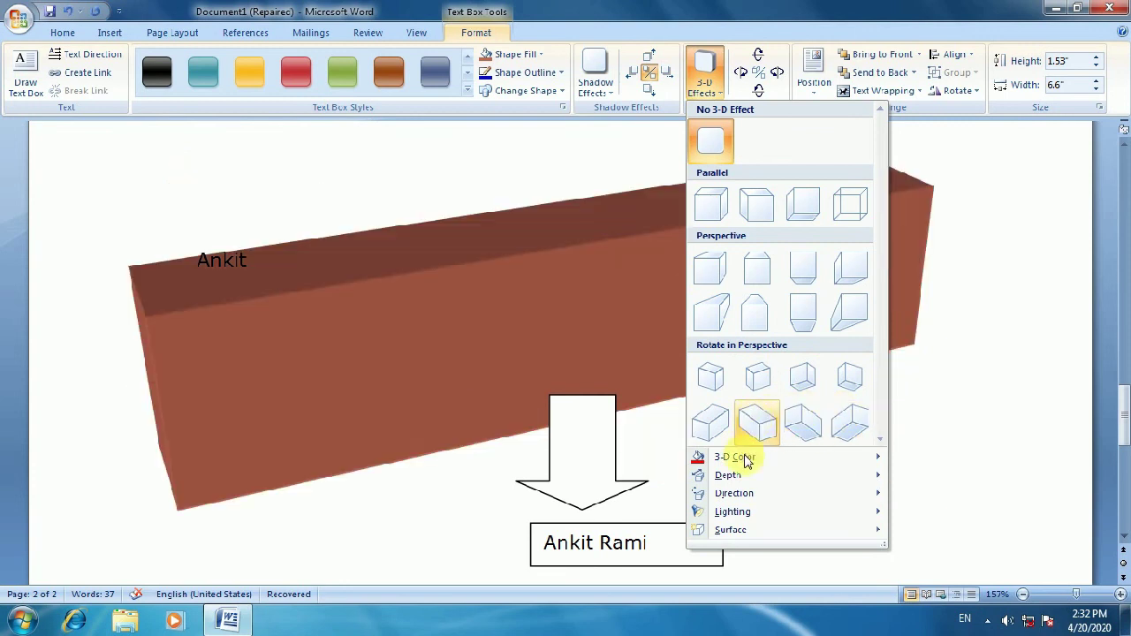
- Set the box's 3-D color to yellow
mouse_move(745, 460)
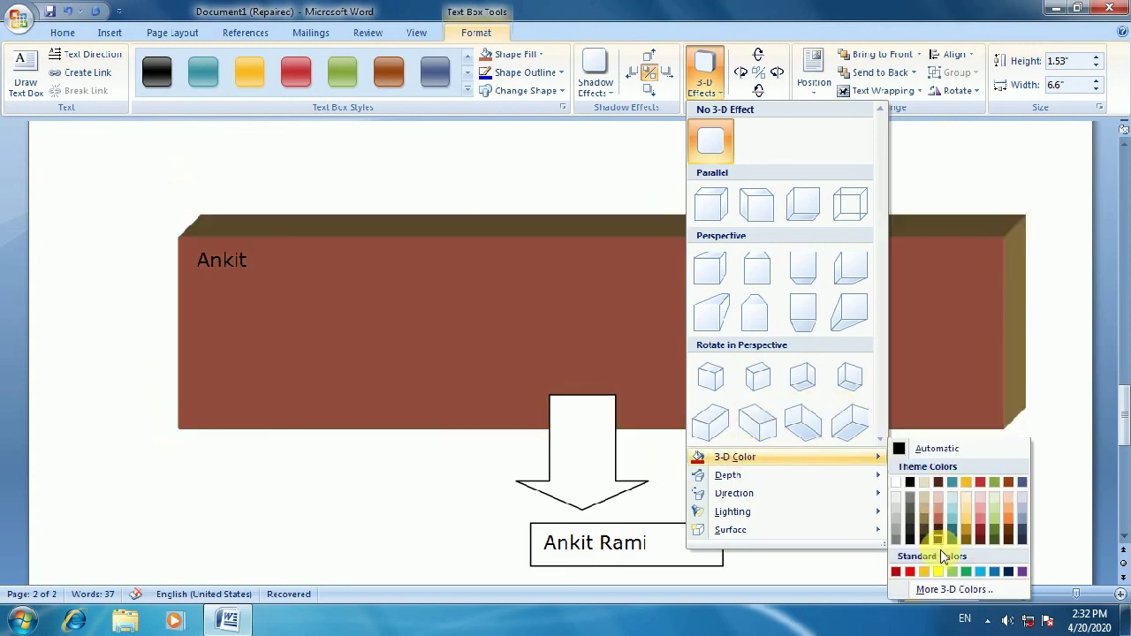
click(926, 559)
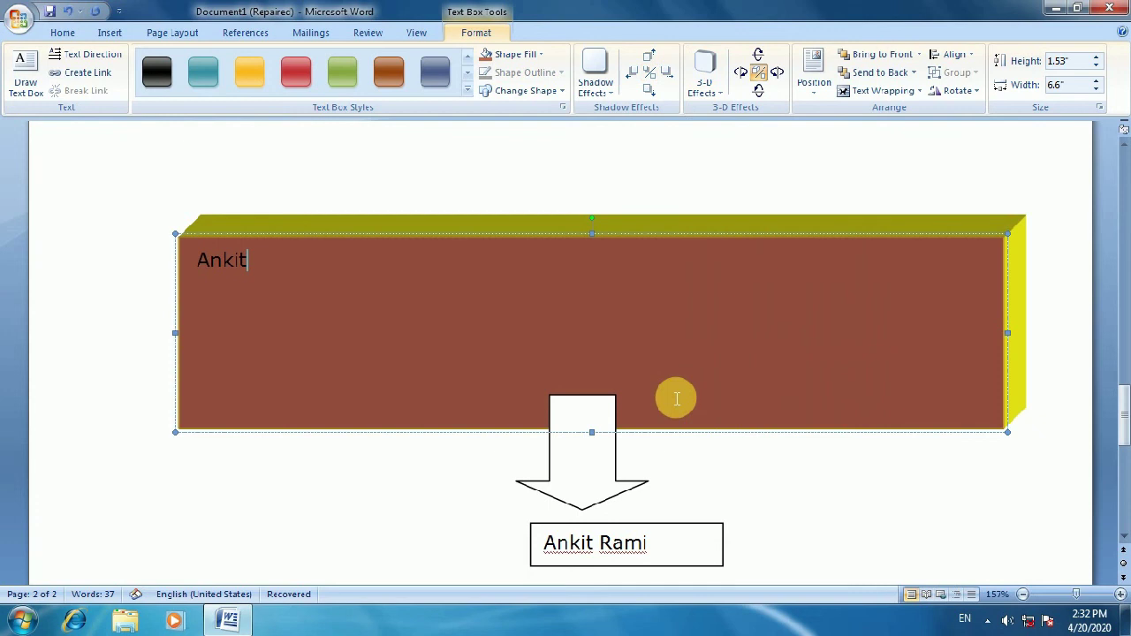
click(716, 79)
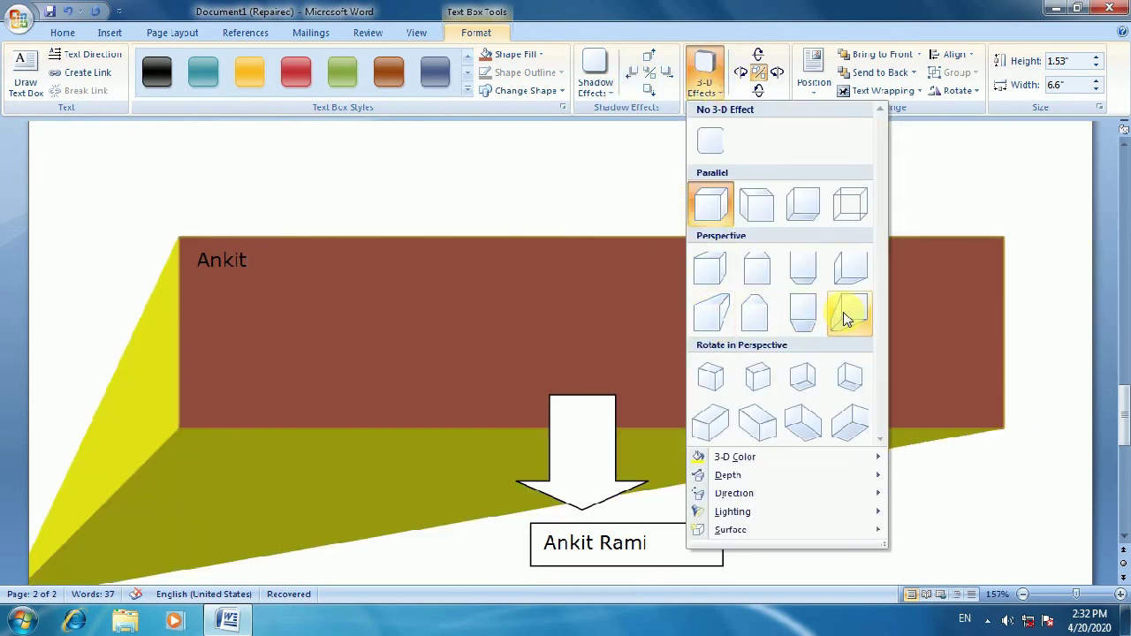
mouse_move(780, 480)
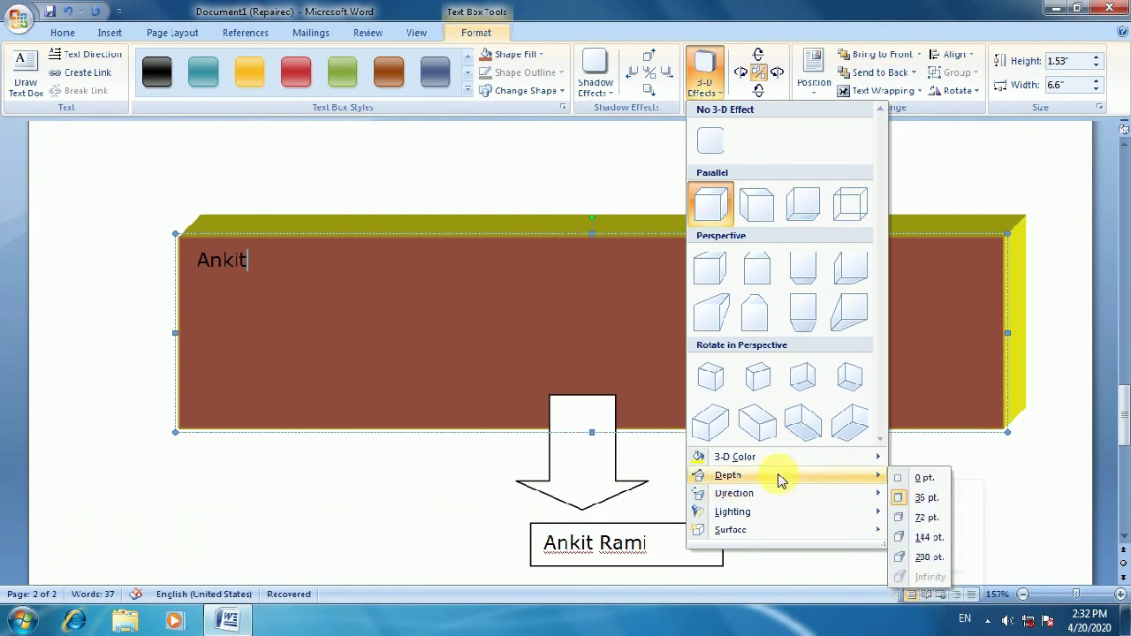
mouse_move(775, 502)
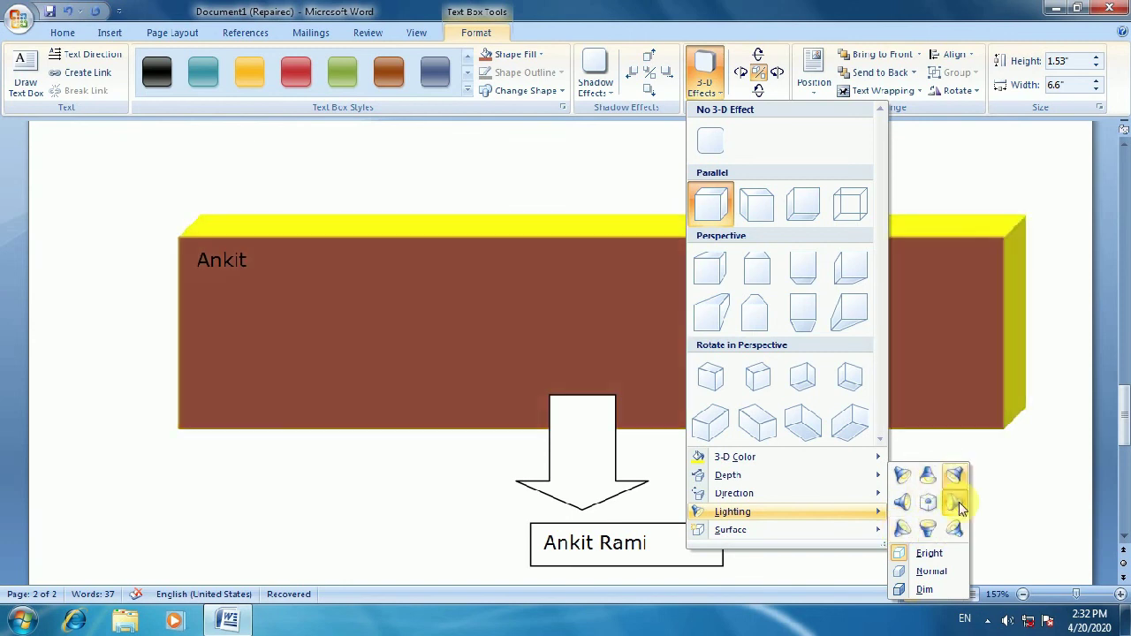
mouse_move(871, 531)
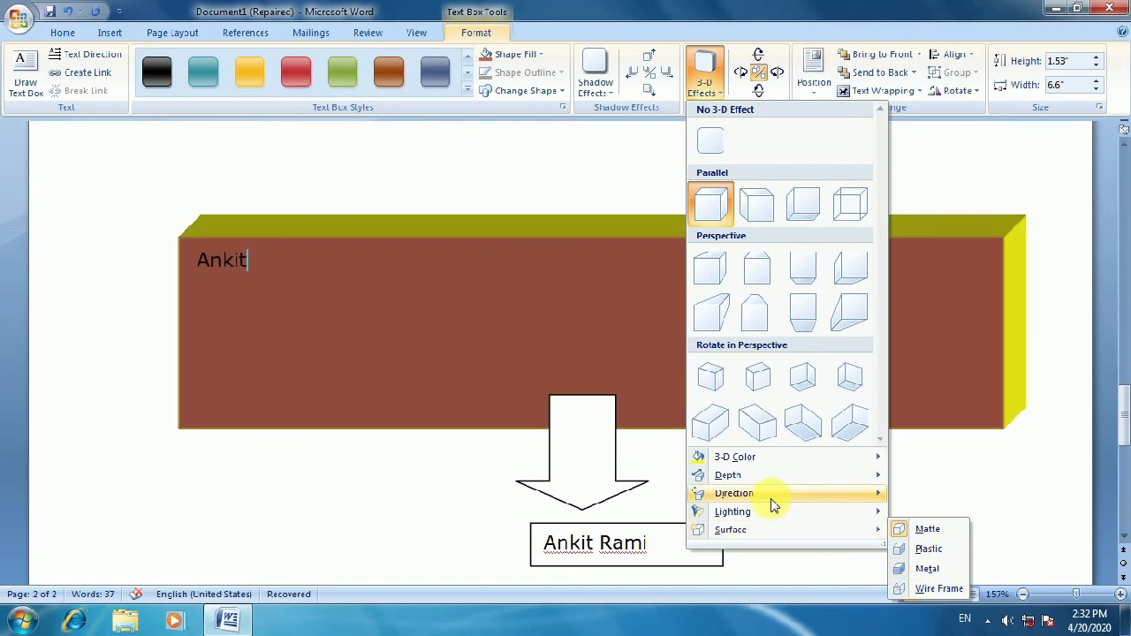
- Tilt and rotate the 3-D box to reveal its top face
click(777, 73)
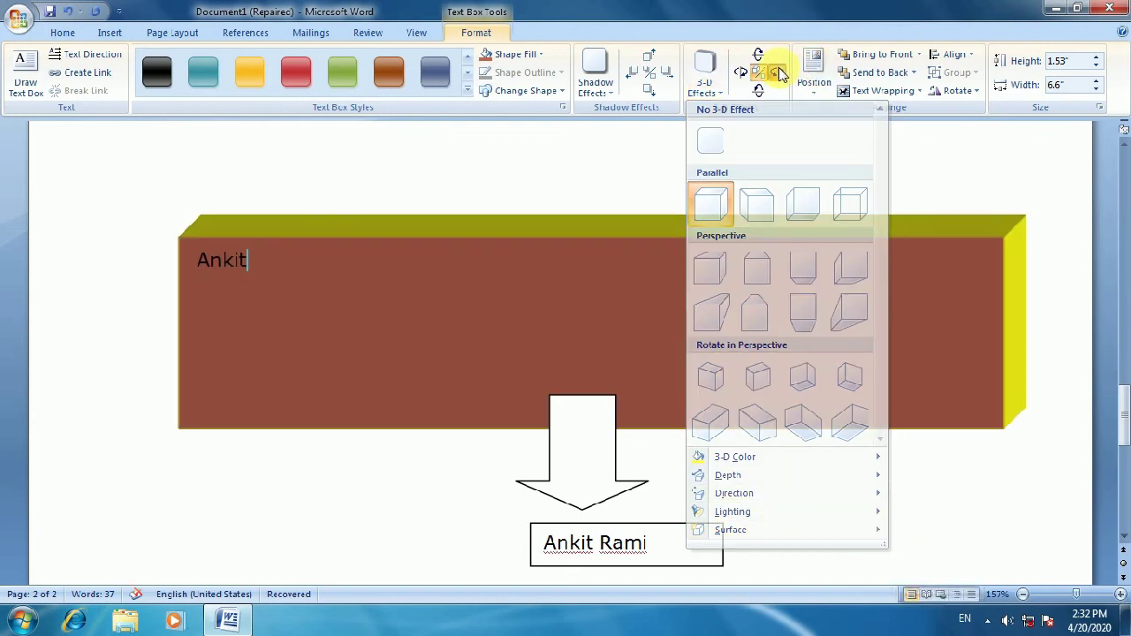
click(780, 72)
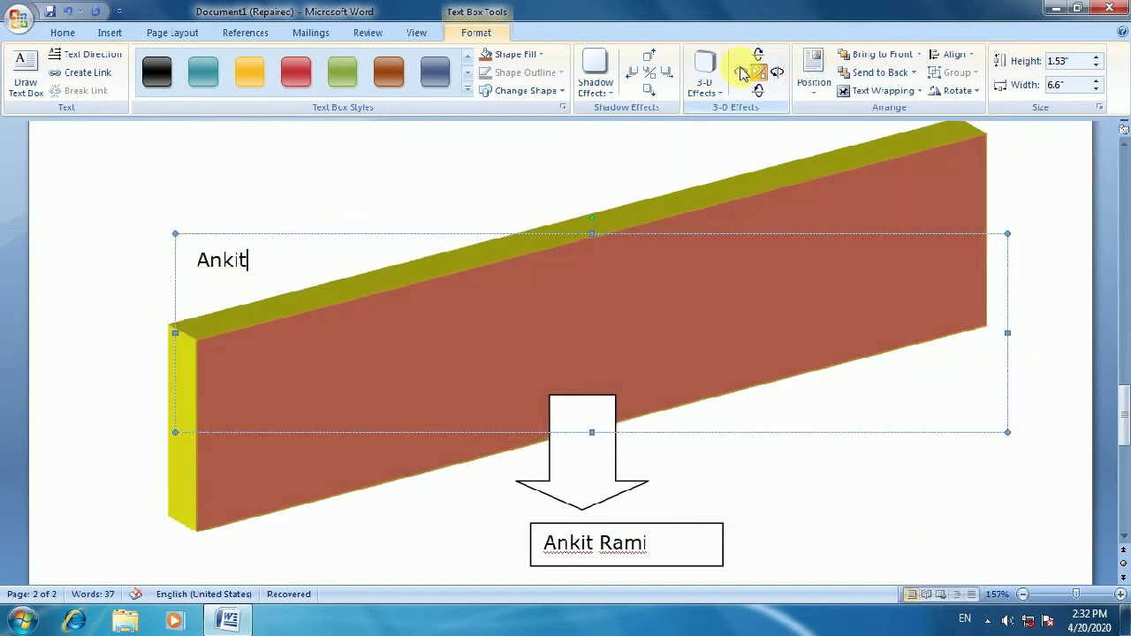
click(740, 73)
click(740, 72)
click(741, 73)
click(758, 55)
click(758, 91)
click(758, 92)
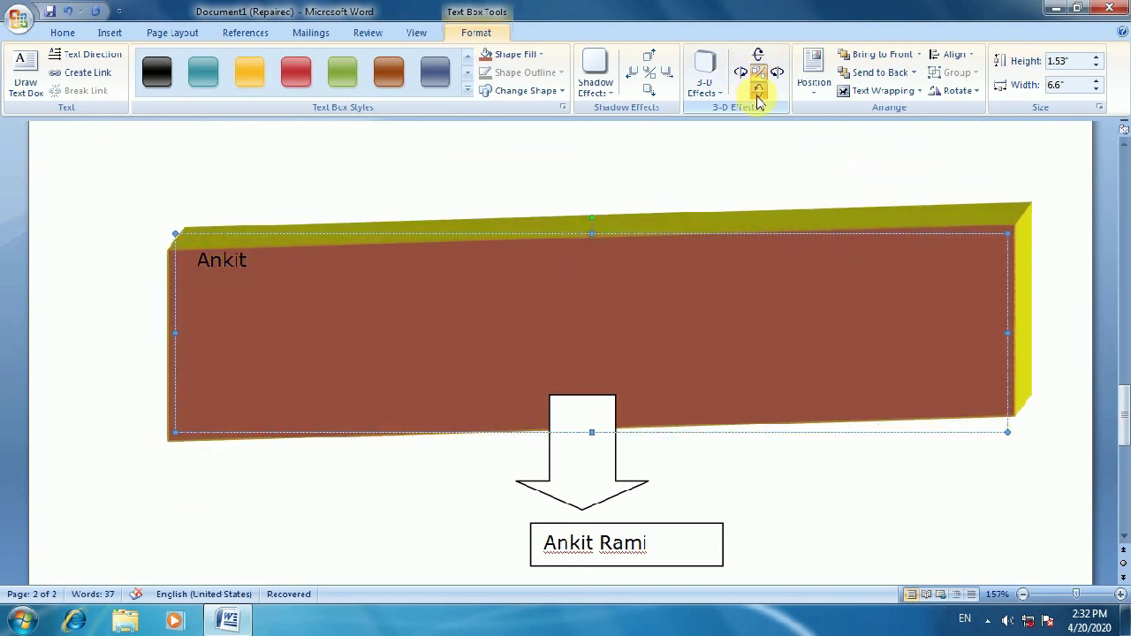
click(758, 92)
click(758, 92)
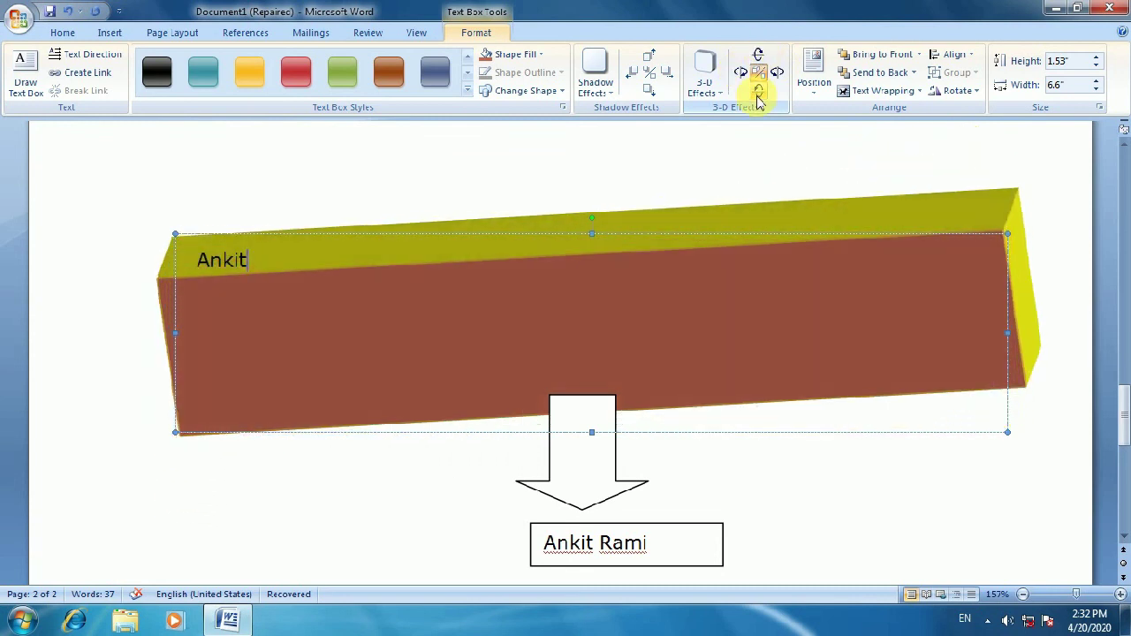
click(822, 93)
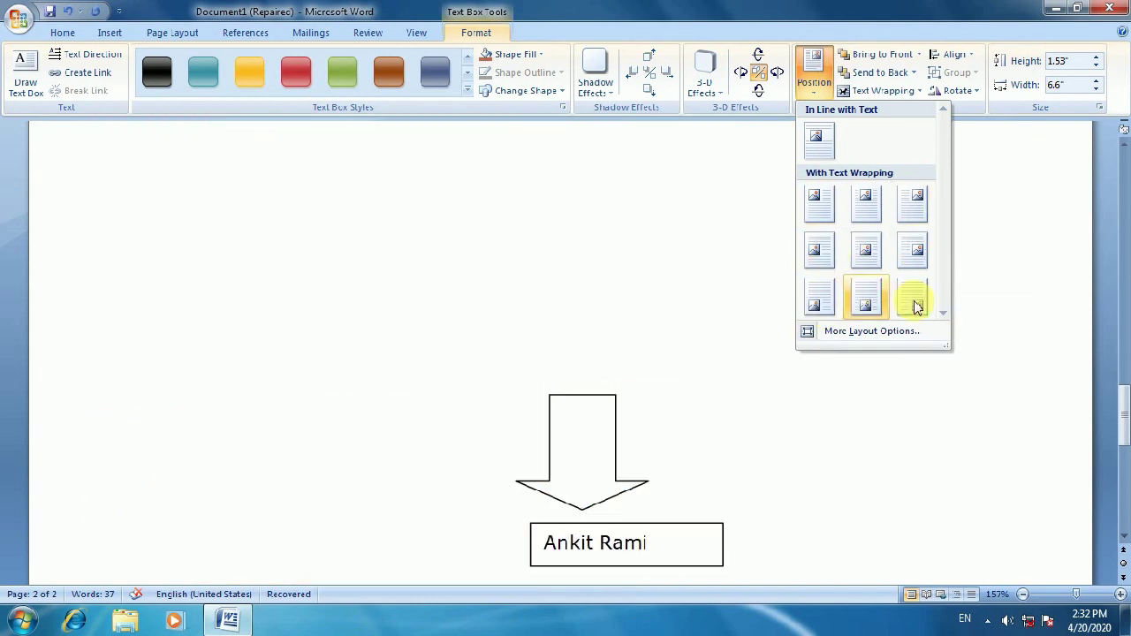
- Enlarge the arrow to 1.47" by 1.7" and adjust its stacking order with the box
click(853, 57)
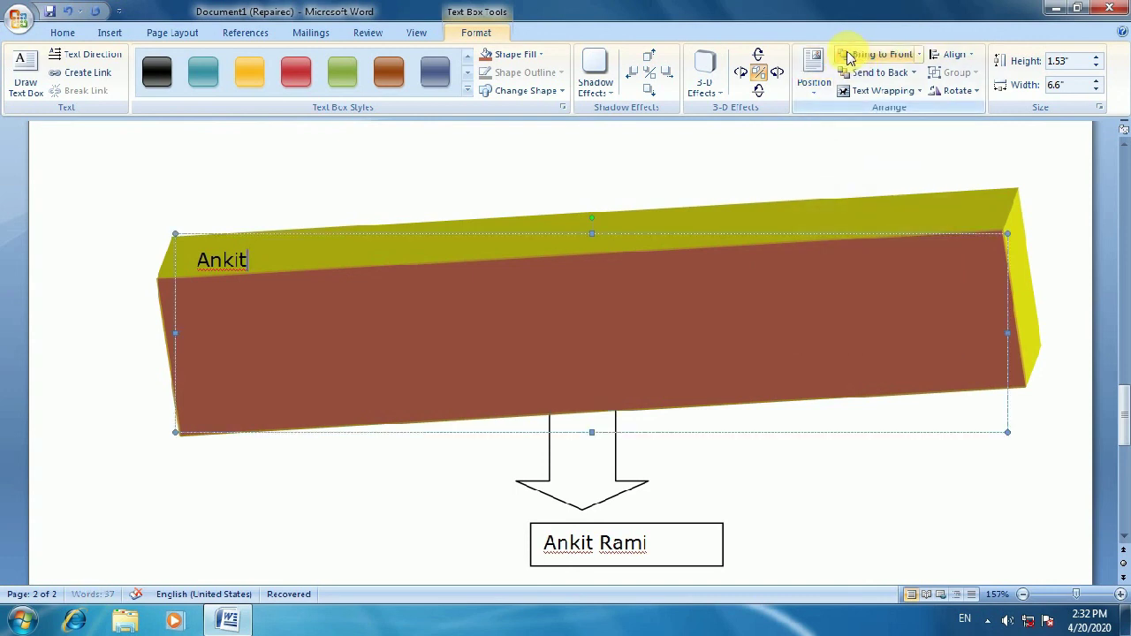
click(870, 74)
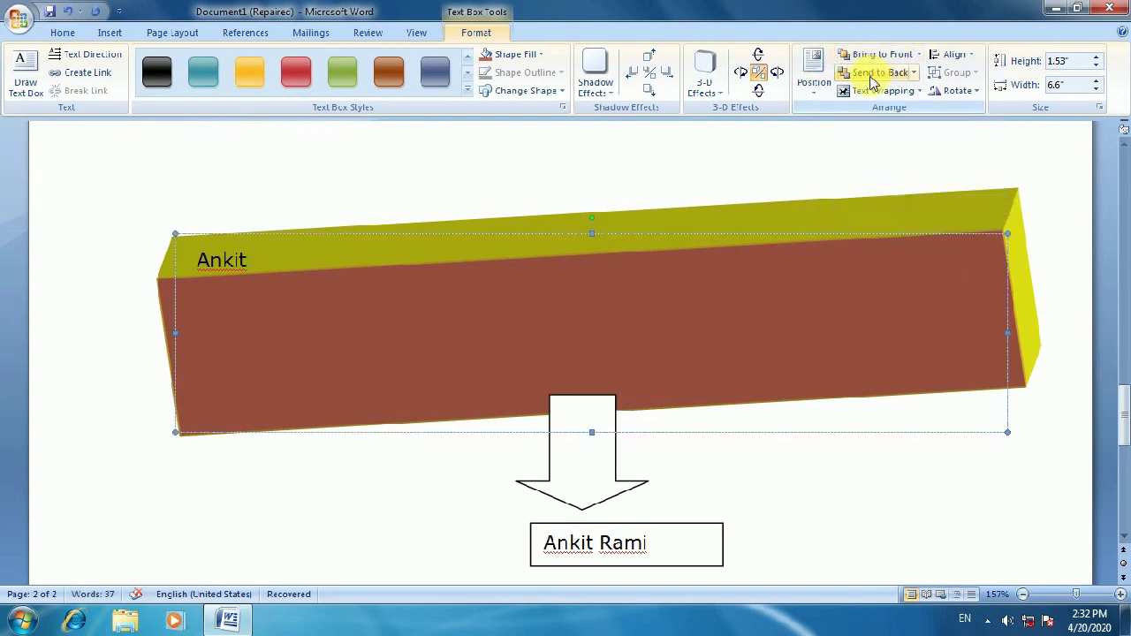
click(594, 455)
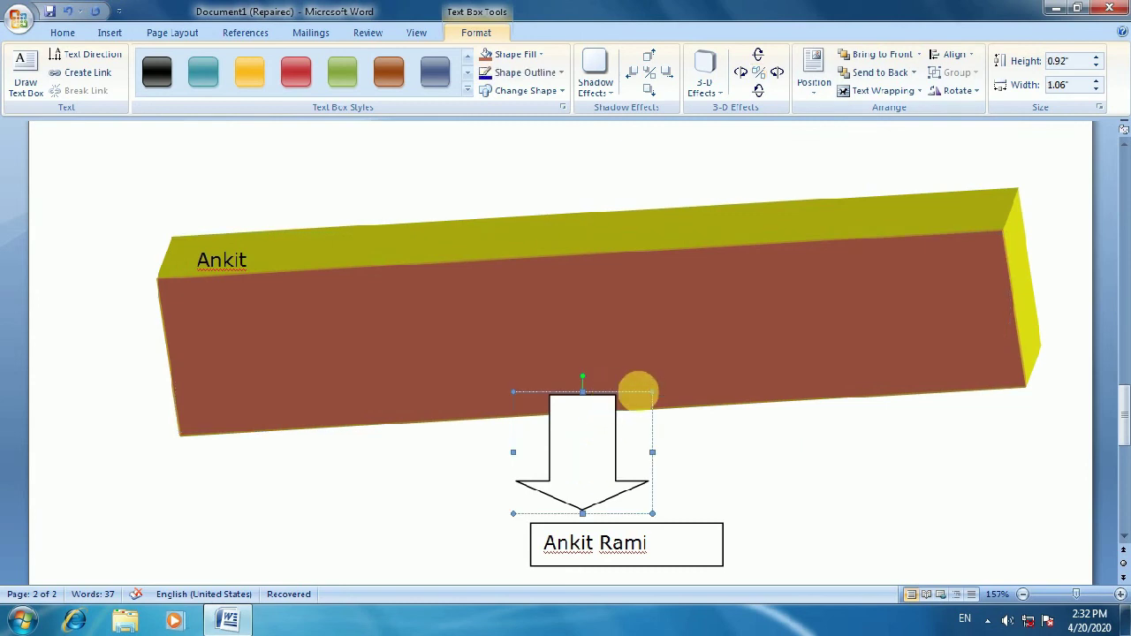
drag(659, 399, 728, 328)
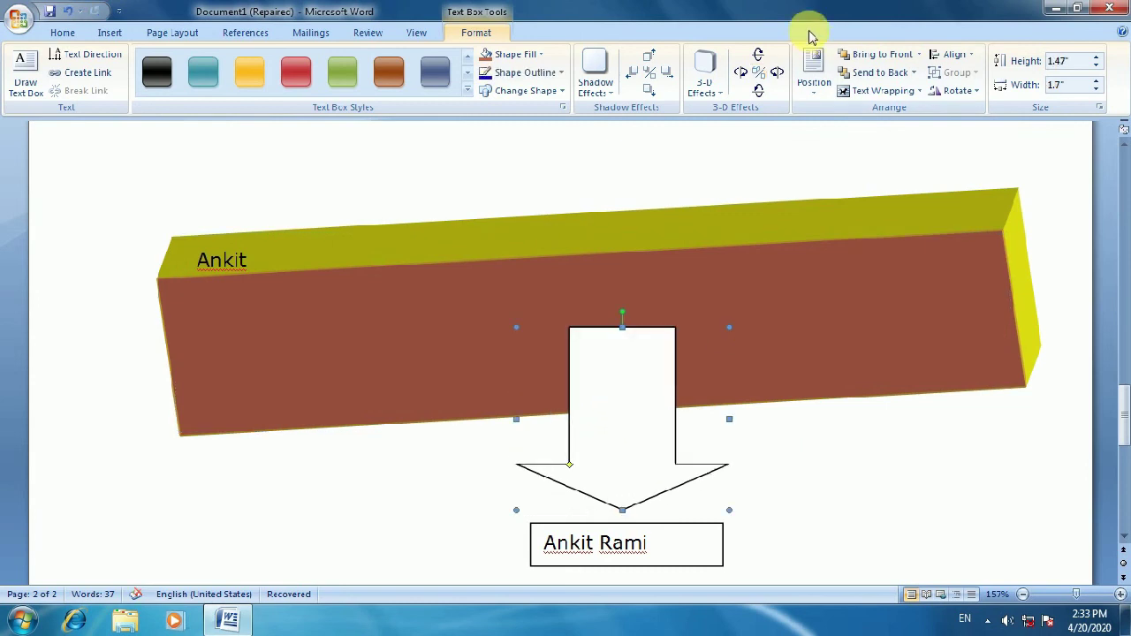
click(881, 74)
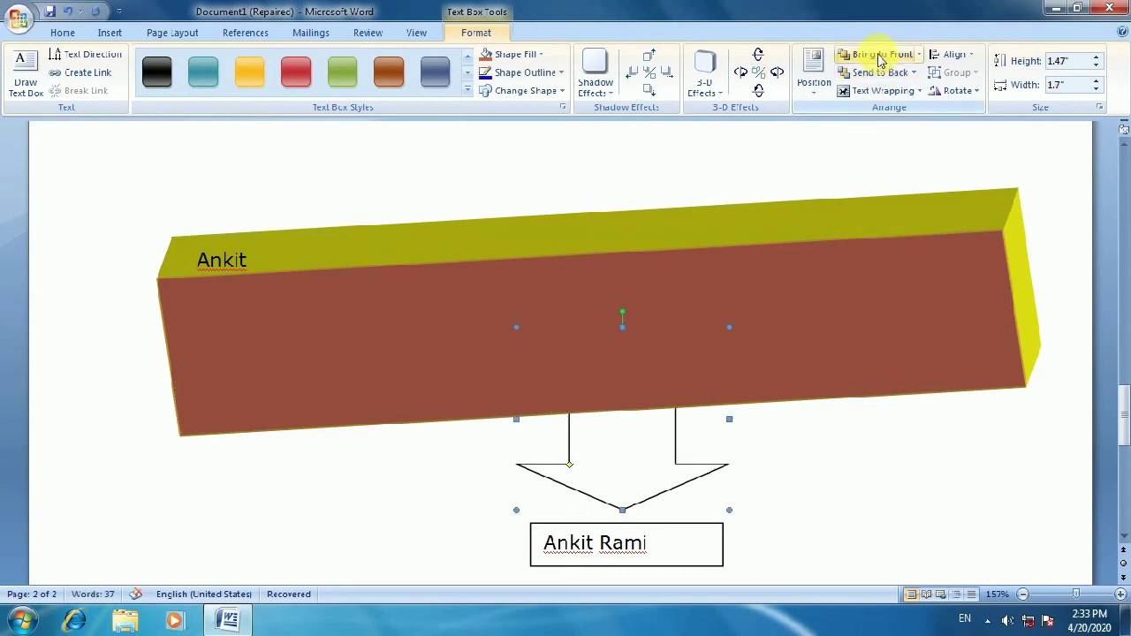
click(881, 57)
- Bring the Ankit 3-D box in front of the arrow
click(842, 289)
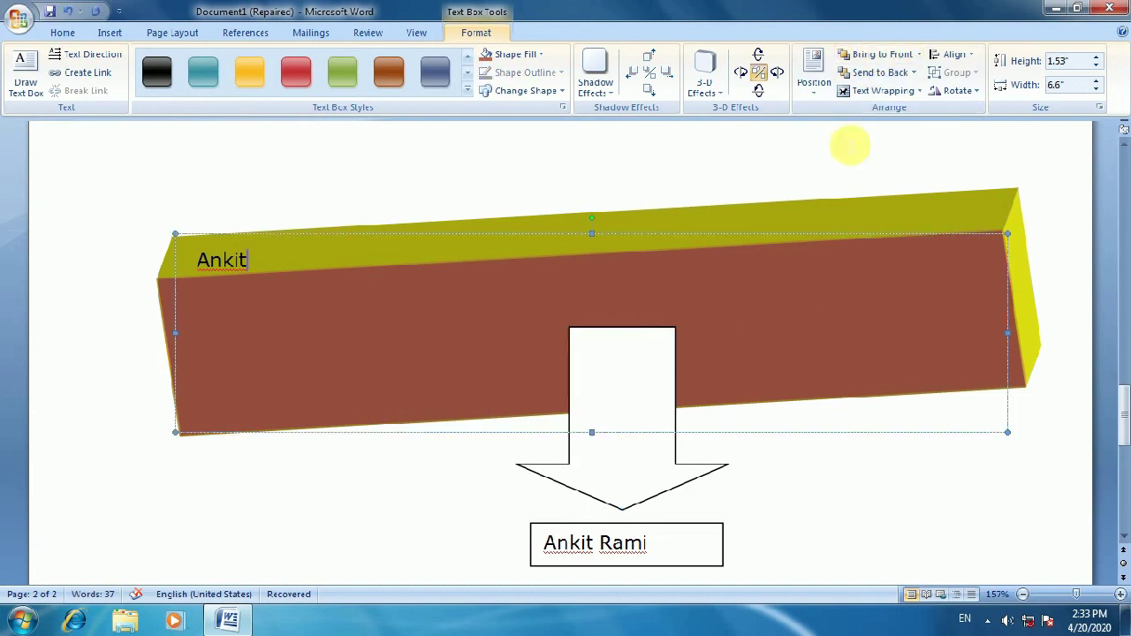
click(863, 58)
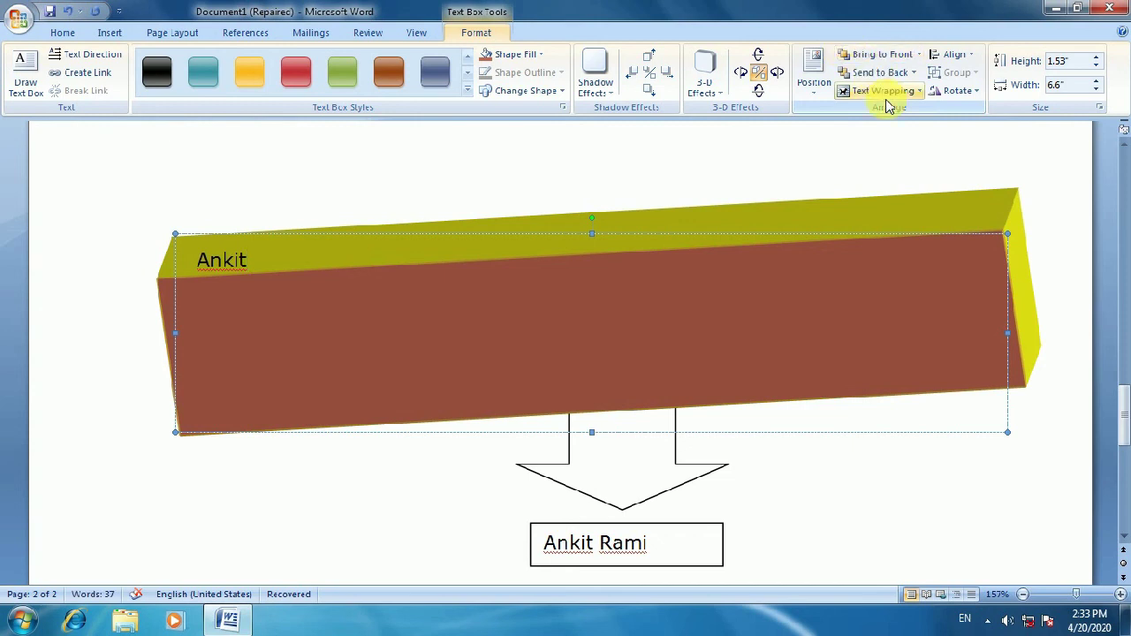
click(862, 91)
click(641, 372)
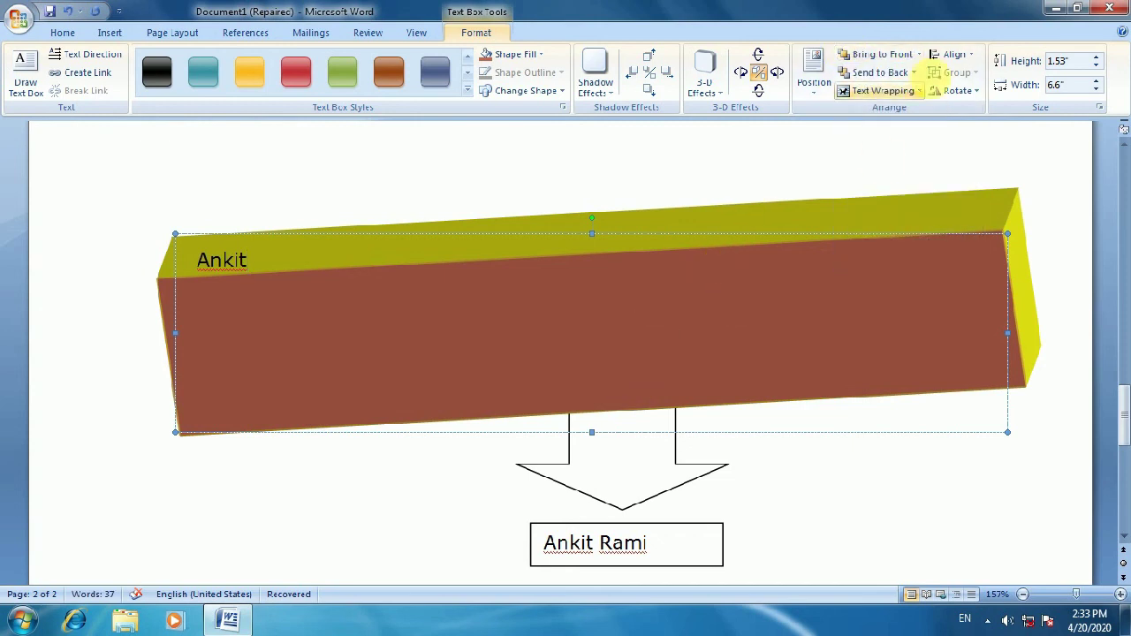
click(950, 54)
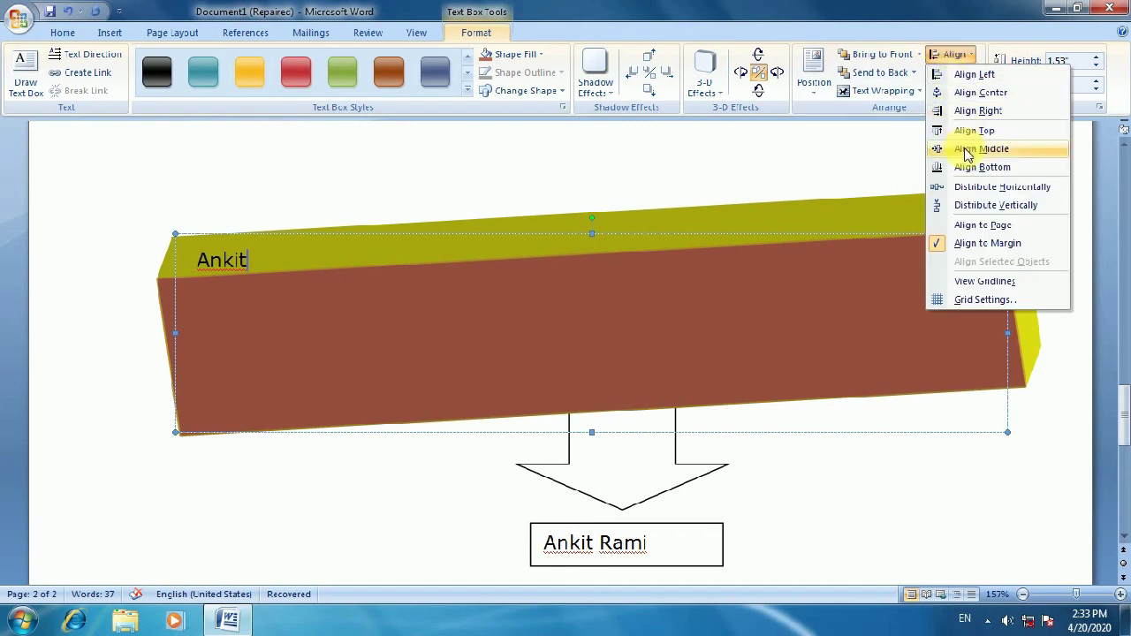
click(893, 131)
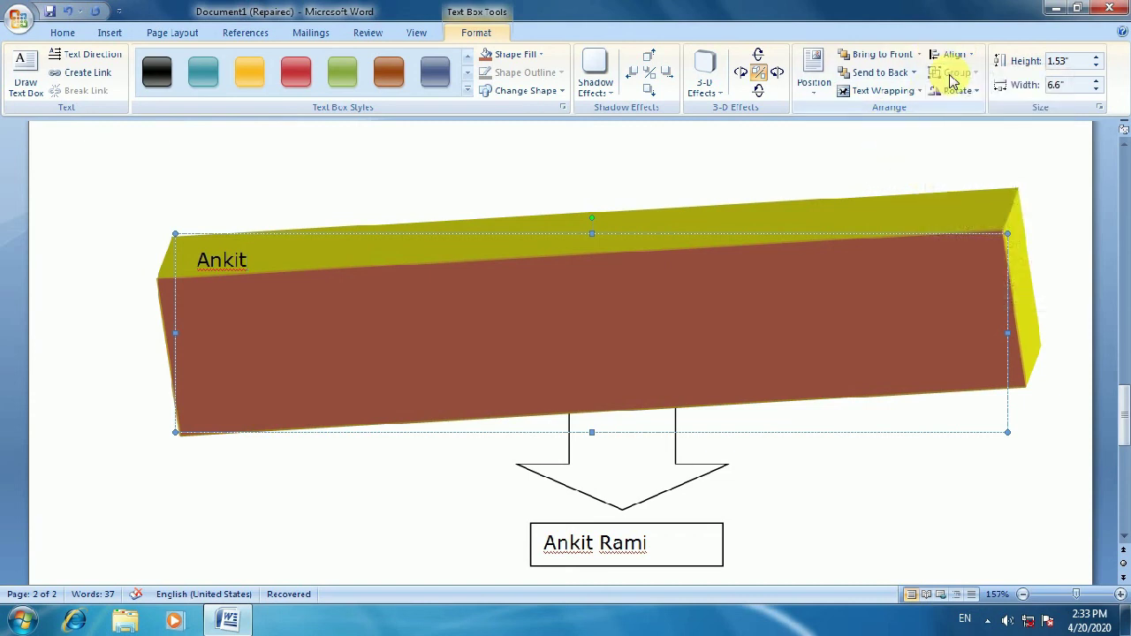
click(954, 93)
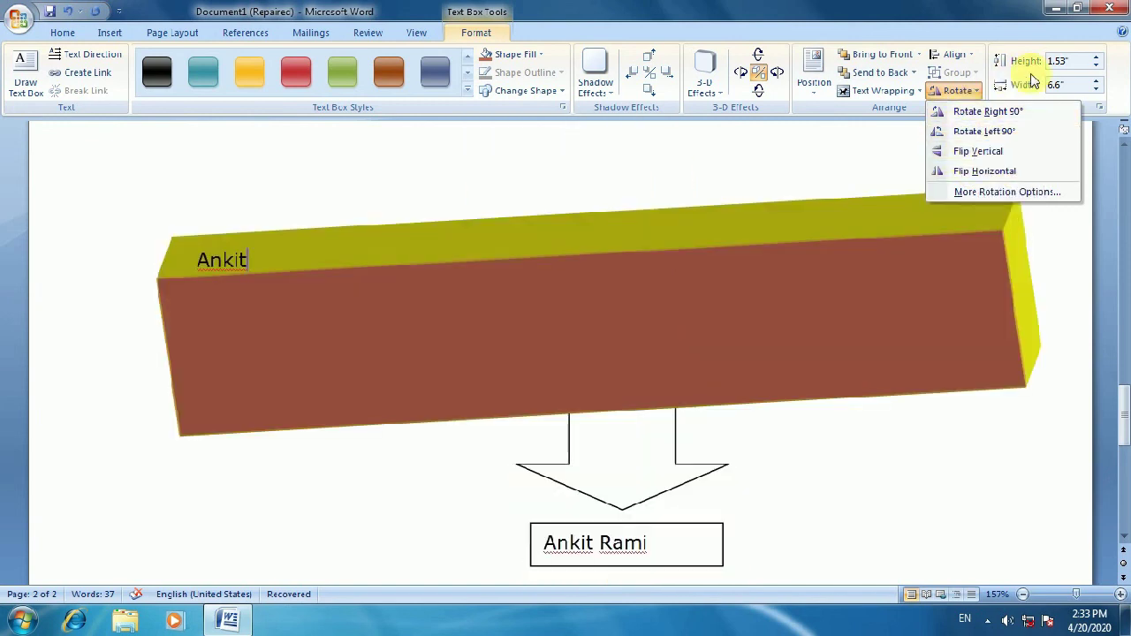
- Set the Ankit box height to 1.6" and switch to the Insert tab
click(1094, 59)
click(1094, 58)
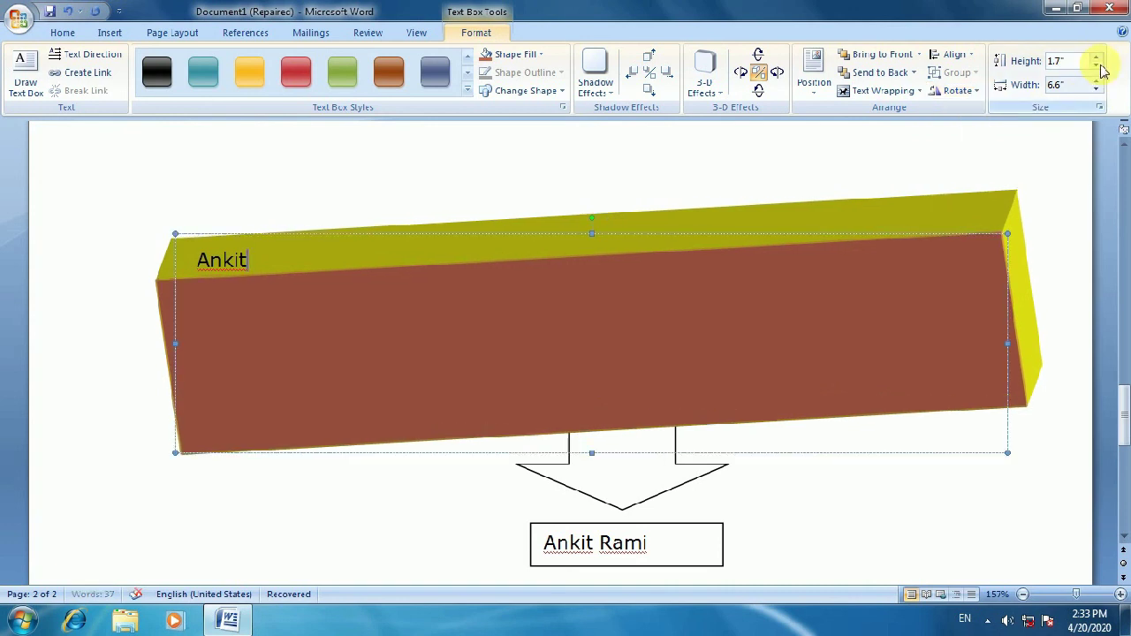
click(1097, 66)
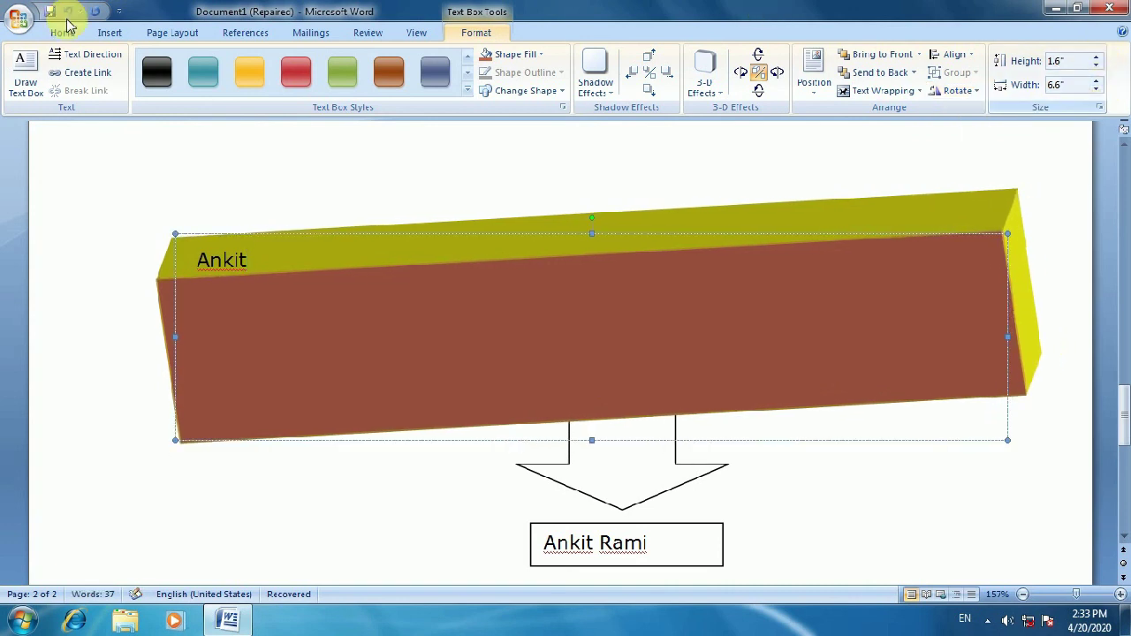
click(111, 35)
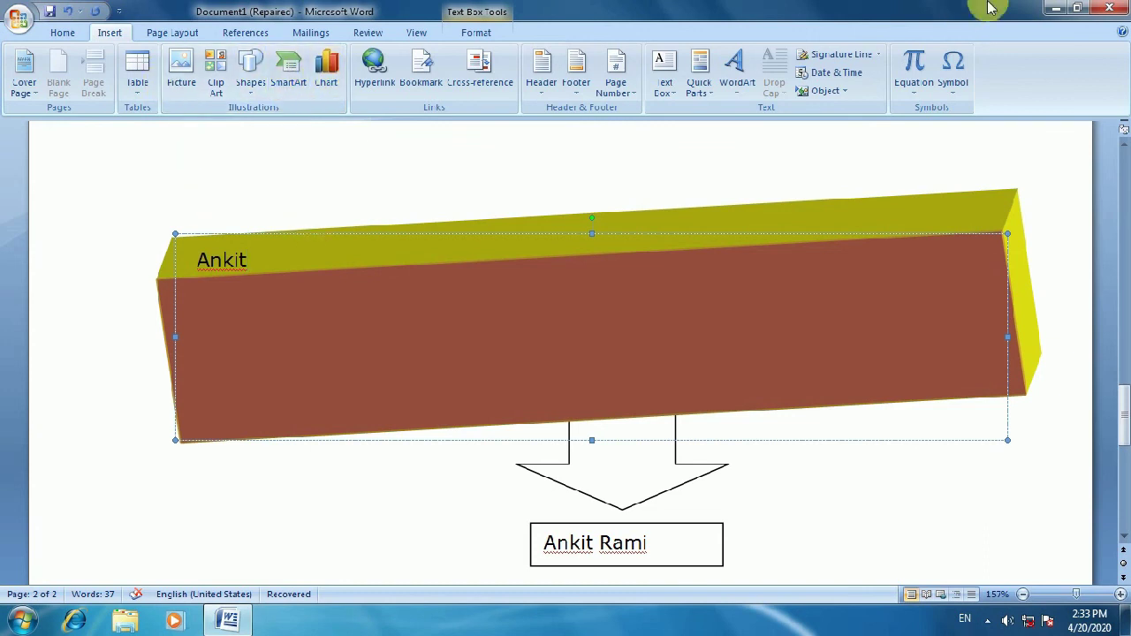
- Minimize Word to show the Windows 7 desktop
click(1057, 8)
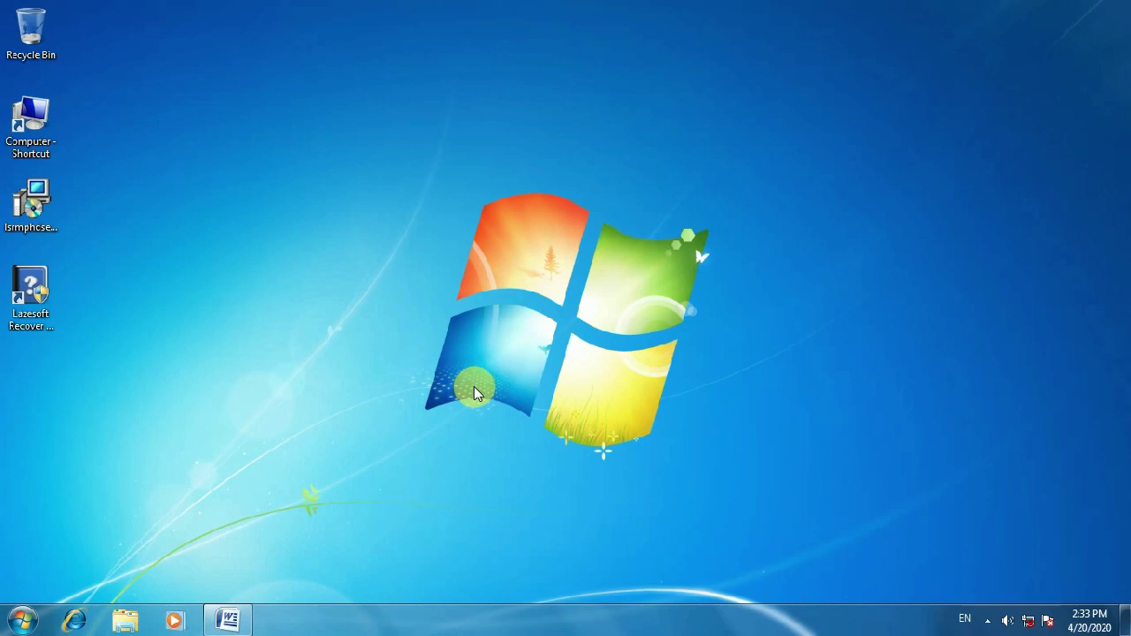